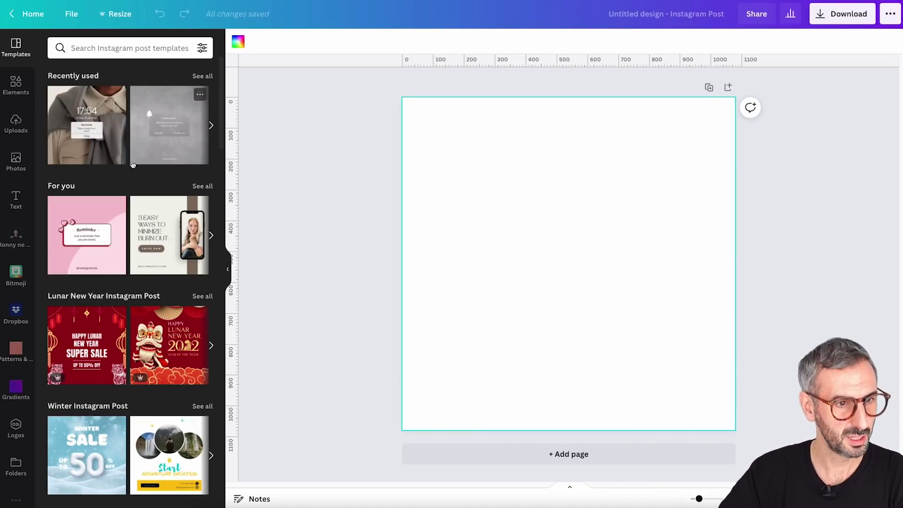
Add the Team RonDi logo from the brand kit Logos to the page centre and select it
{"action": "scroll", "coordinate": [14, 451], "scroll_direction": "down", "scroll_amount": 1}
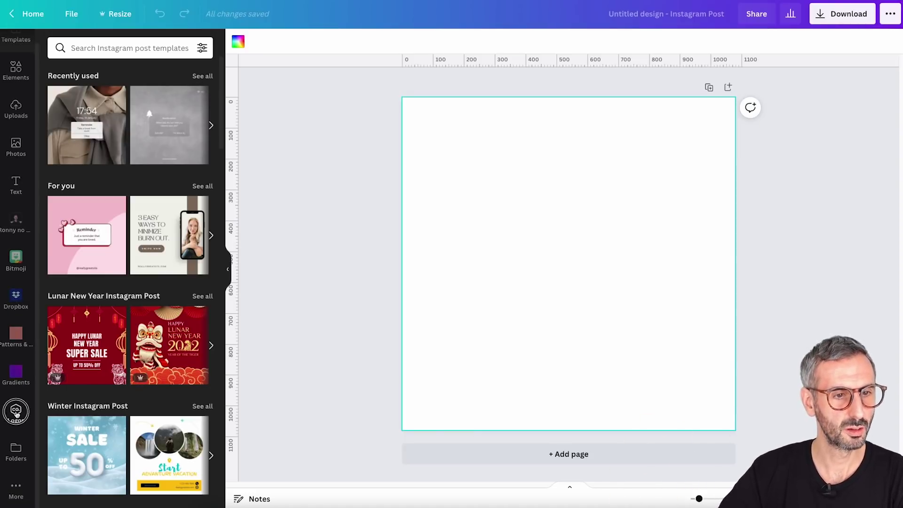
{"action": "left_click", "coordinate": [16, 412]}
{"action": "left_click", "coordinate": [80, 105]}
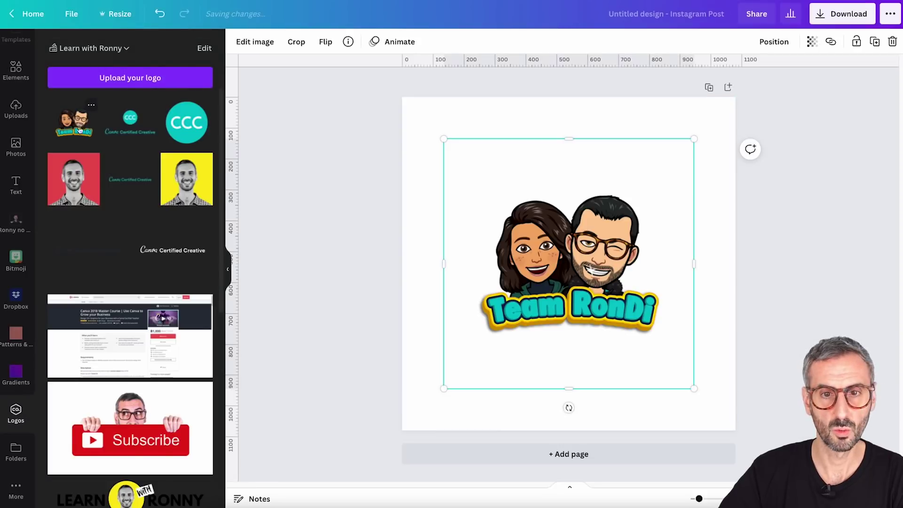
{"action": "left_click", "coordinate": [386, 232]}
{"action": "left_click", "coordinate": [505, 254]}
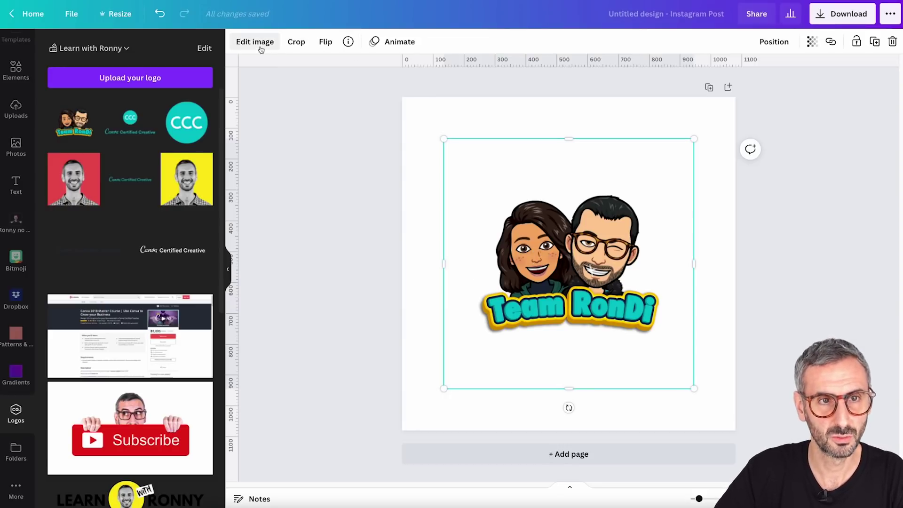
{"action": "left_click", "coordinate": [522, 127]}
{"action": "left_click", "coordinate": [544, 234]}
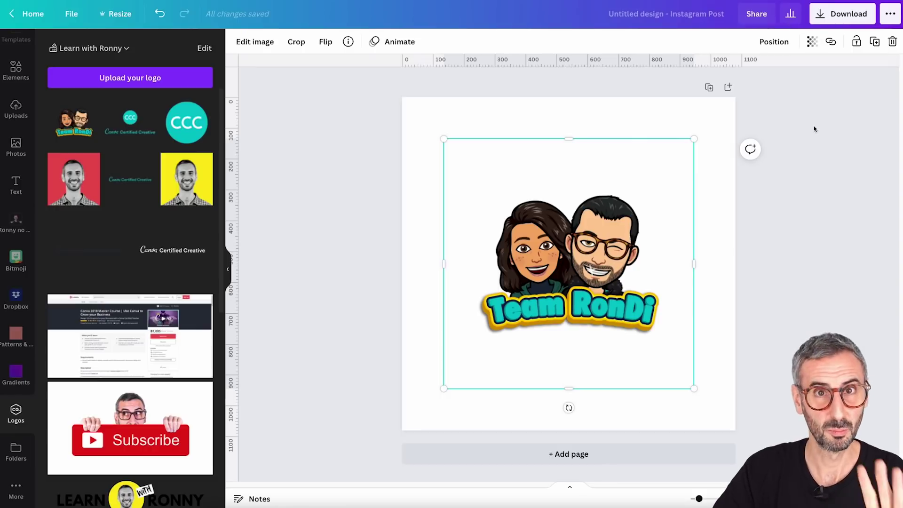
{"action": "left_click", "coordinate": [710, 227]}
{"action": "left_click", "coordinate": [595, 257]}
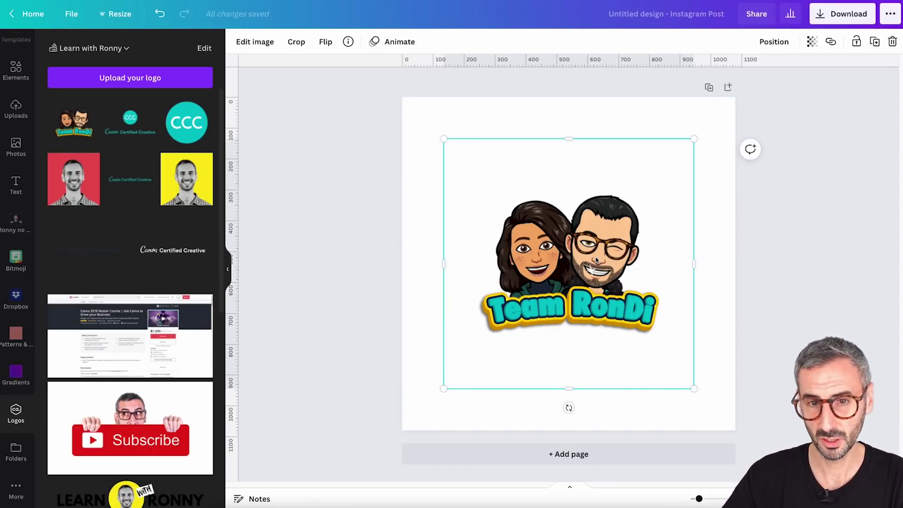
Open Edit image for the selected logo and show all Smartmockups
{"action": "left_click", "coordinate": [255, 43]}
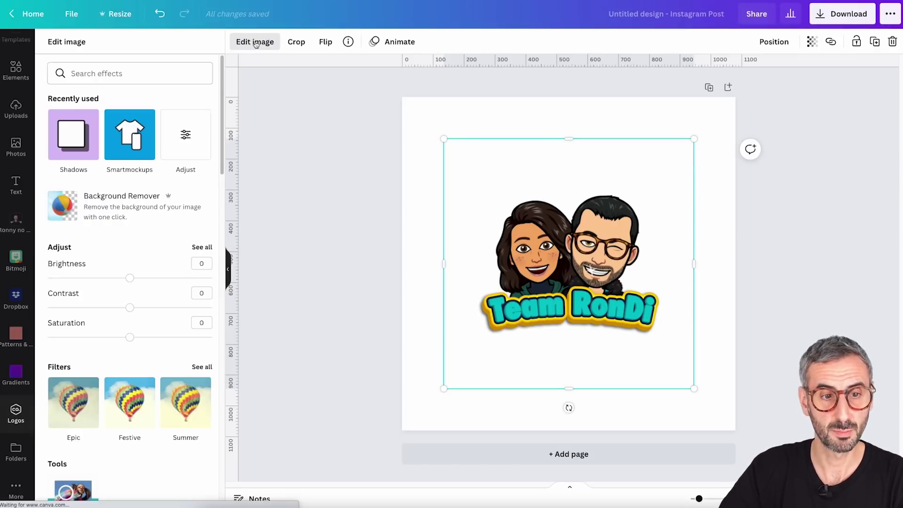
{"action": "scroll", "coordinate": [118, 209], "scroll_direction": "down", "scroll_amount": 6}
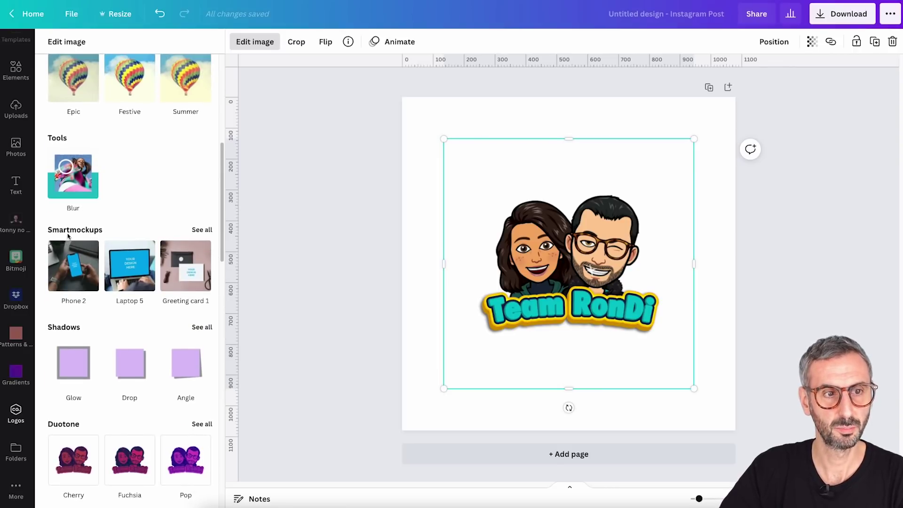
{"action": "left_click", "coordinate": [202, 230]}
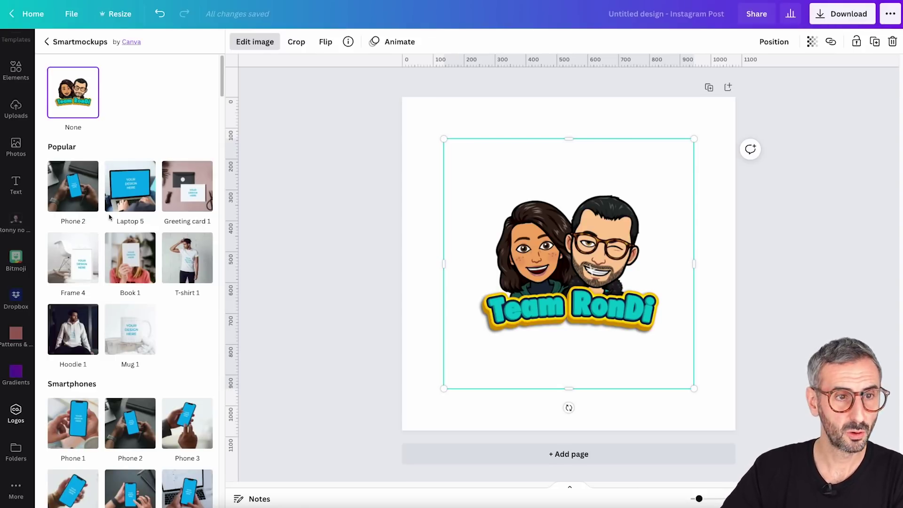
Scroll the Smartmockups catalogue down to the Clothing section with sweatshirts and hoodies
{"action": "scroll", "coordinate": [192, 233], "scroll_direction": "down", "scroll_amount": 1}
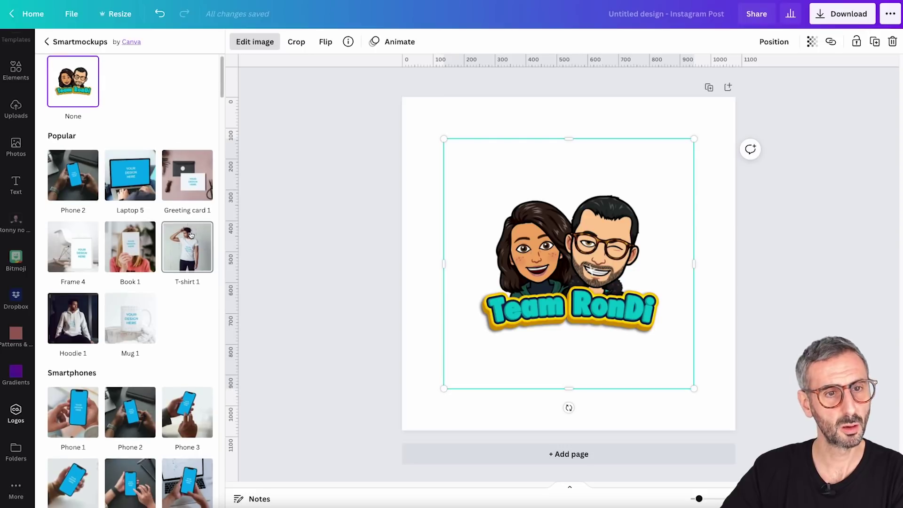
{"action": "scroll", "coordinate": [169, 256], "scroll_direction": "down", "scroll_amount": 2}
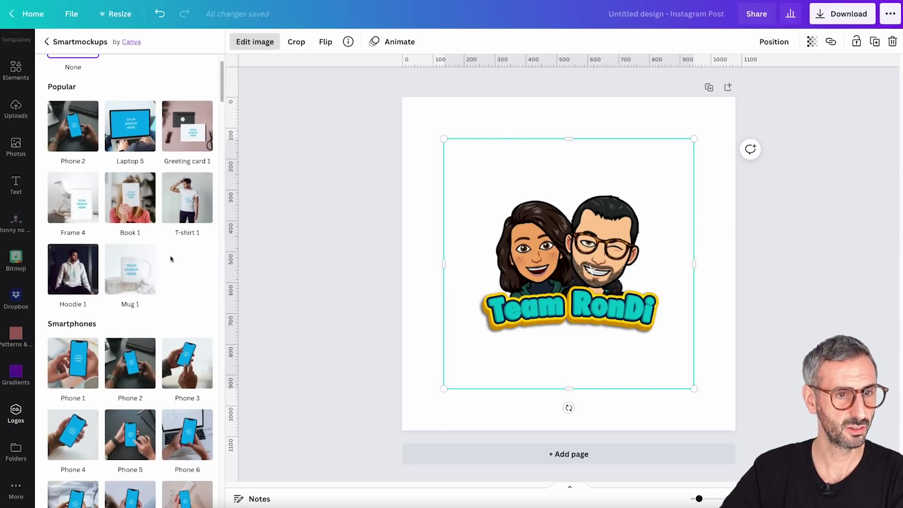
{"action": "scroll", "coordinate": [112, 273], "scroll_direction": "down", "scroll_amount": 2}
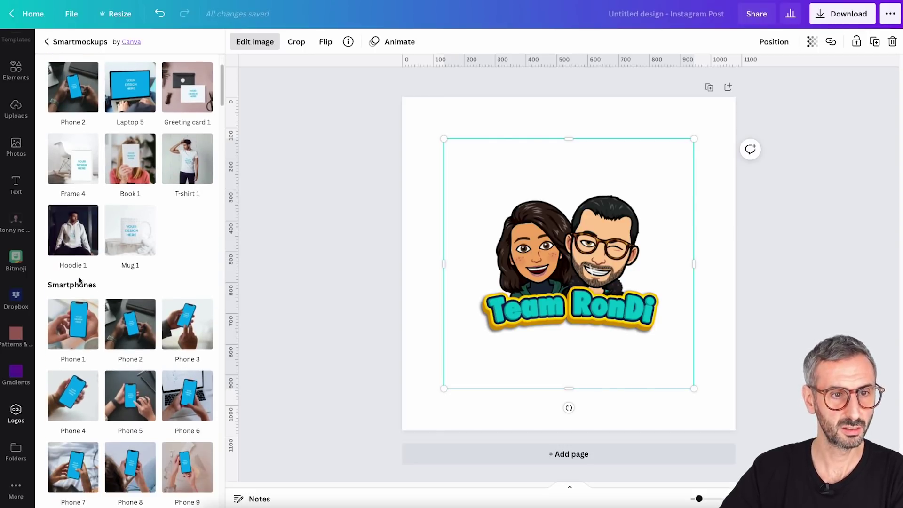
{"action": "scroll", "coordinate": [128, 260], "scroll_direction": "down", "scroll_amount": 10}
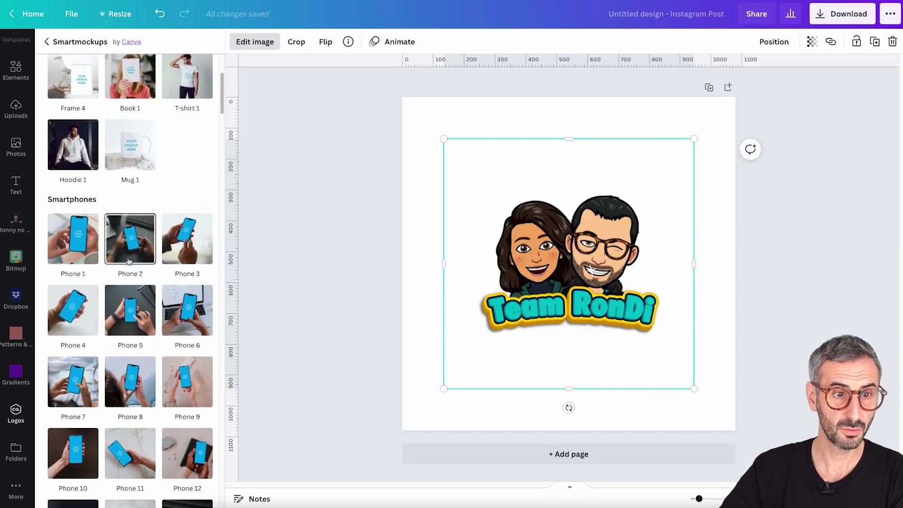
{"action": "scroll", "coordinate": [130, 262], "scroll_direction": "down", "scroll_amount": 9}
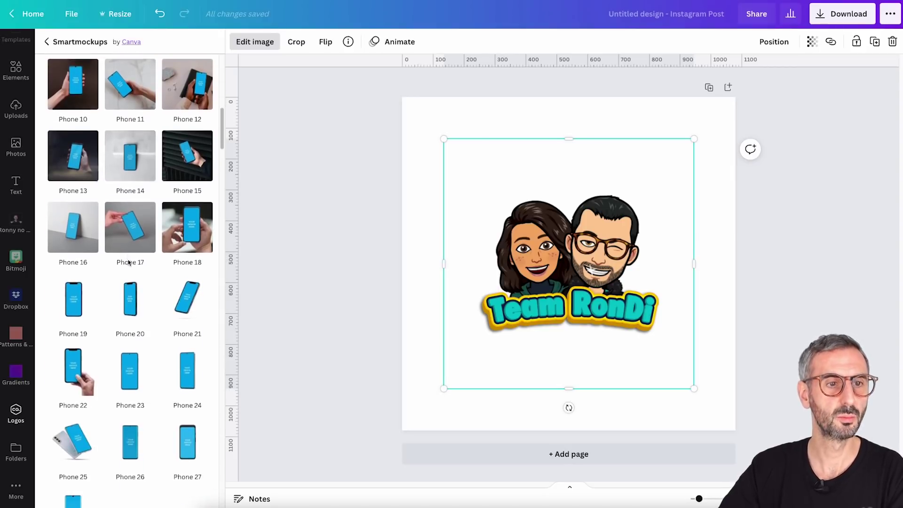
{"action": "scroll", "coordinate": [129, 277], "scroll_direction": "down", "scroll_amount": 20}
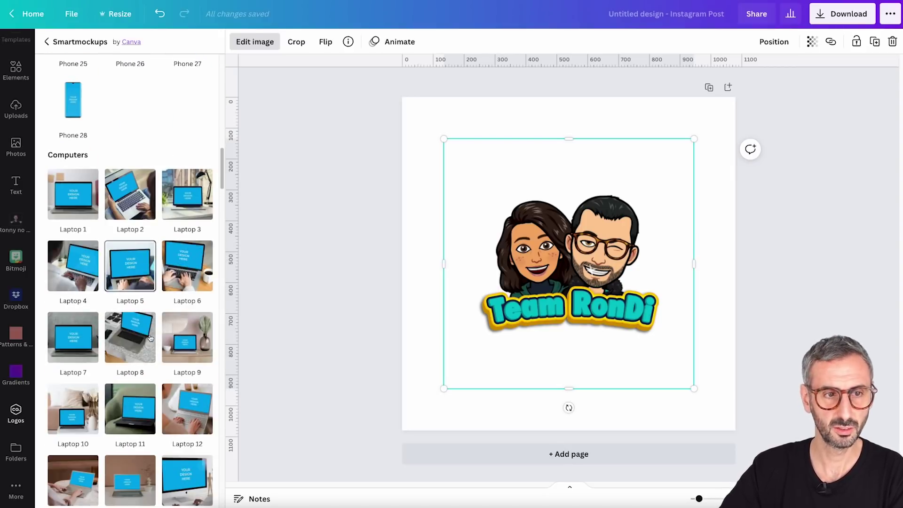
{"action": "scroll", "coordinate": [134, 296], "scroll_direction": "down", "scroll_amount": 20}
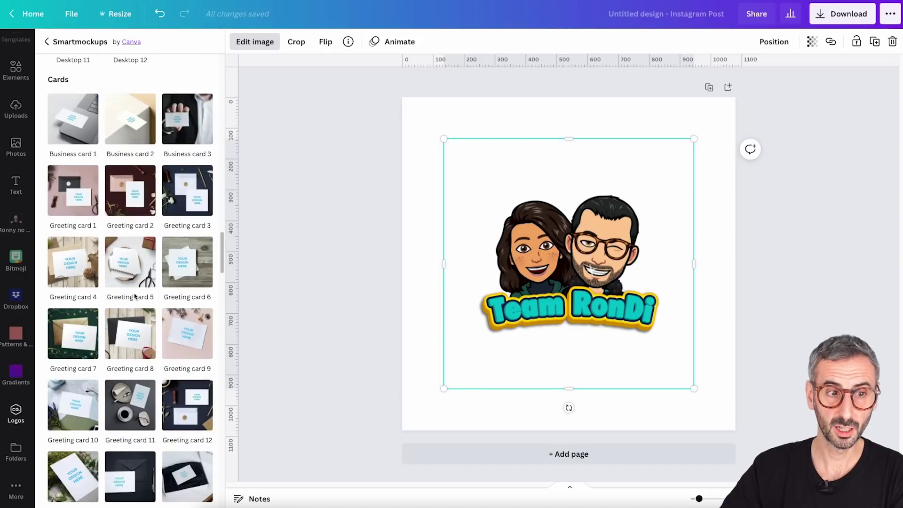
{"action": "scroll", "coordinate": [134, 289], "scroll_direction": "down", "scroll_amount": 14}
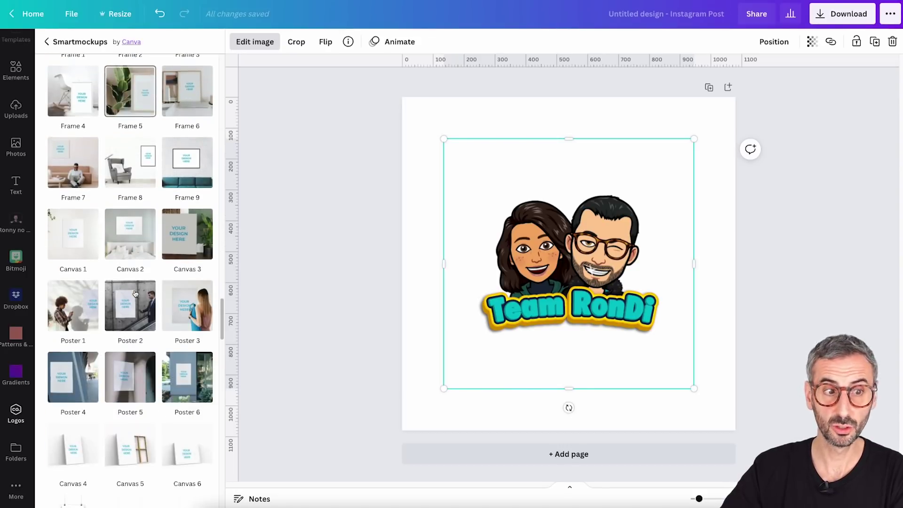
{"action": "scroll", "coordinate": [135, 293], "scroll_direction": "down", "scroll_amount": 1}
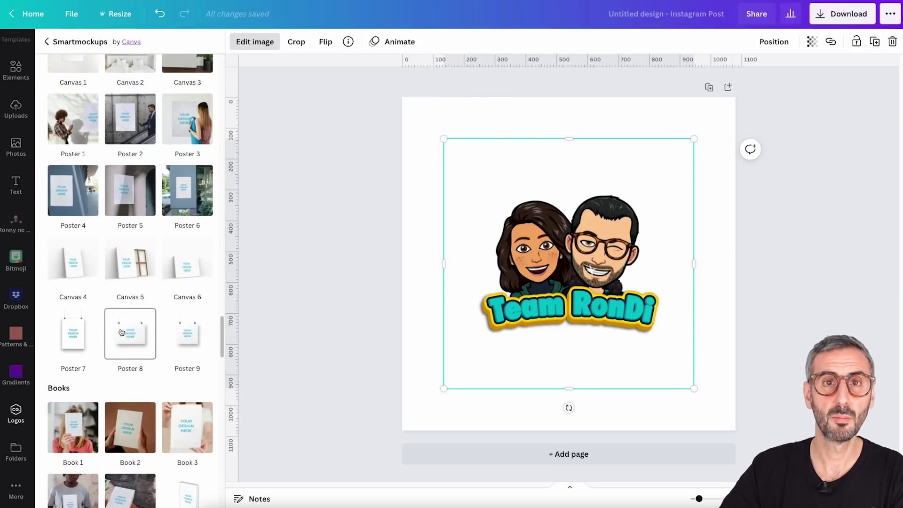
{"action": "scroll", "coordinate": [122, 332], "scroll_direction": "up", "scroll_amount": 1}
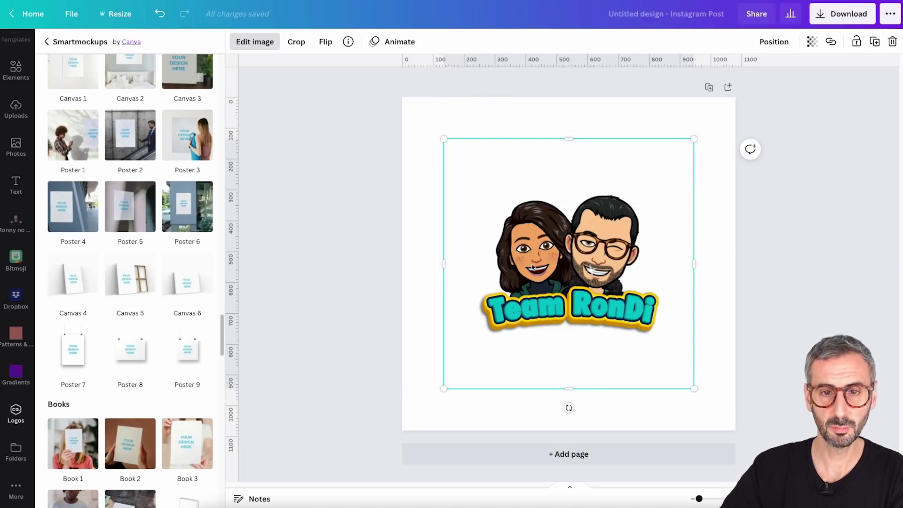
{"action": "scroll", "coordinate": [178, 415], "scroll_direction": "down", "scroll_amount": 12}
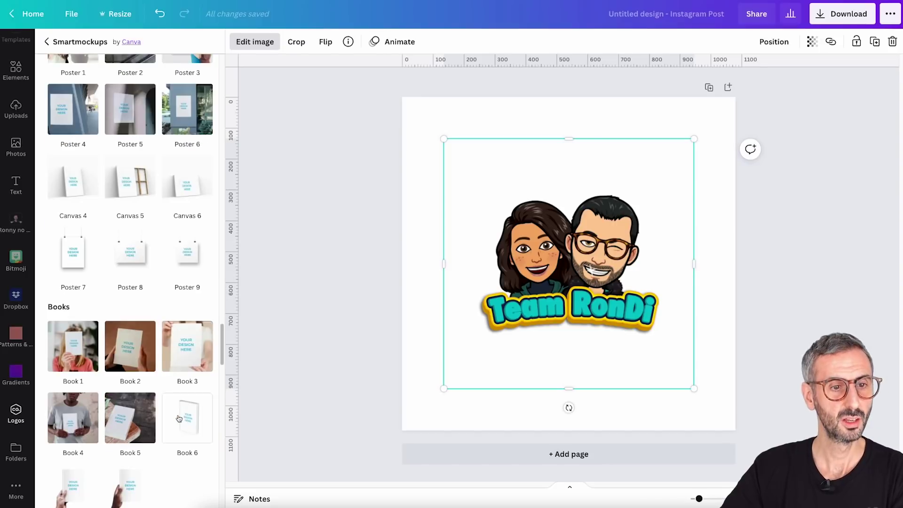
{"action": "scroll", "coordinate": [178, 414], "scroll_direction": "down", "scroll_amount": 10}
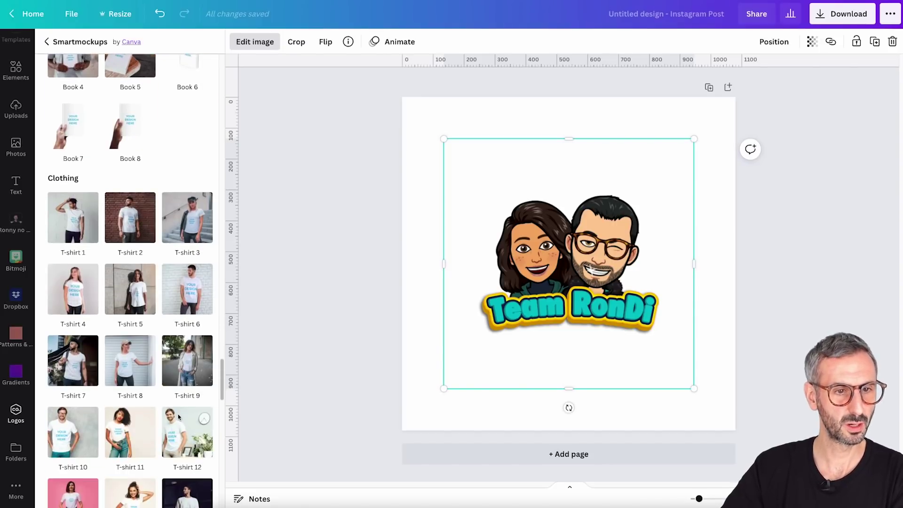
{"action": "scroll", "coordinate": [178, 414], "scroll_direction": "down", "scroll_amount": 3}
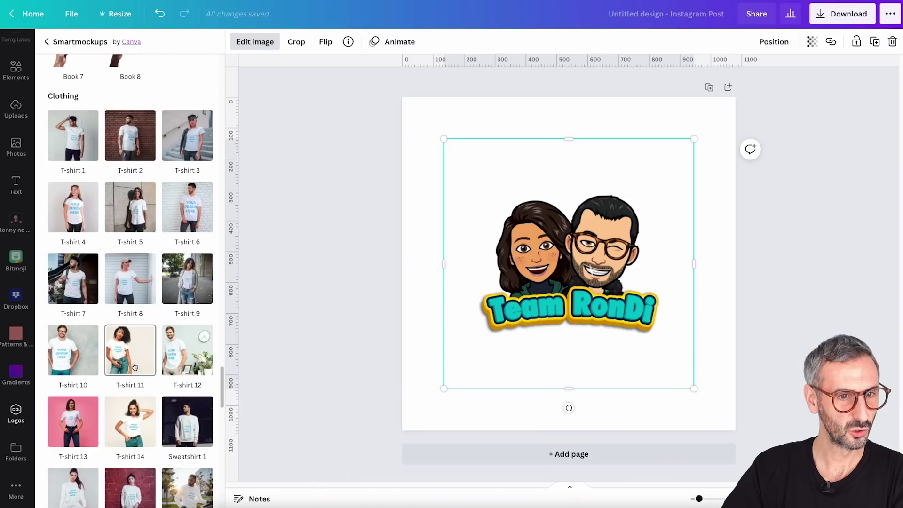
{"action": "scroll", "coordinate": [134, 366], "scroll_direction": "down", "scroll_amount": 2}
{"action": "scroll", "coordinate": [134, 367], "scroll_direction": "up", "scroll_amount": 1}
{"action": "scroll", "coordinate": [134, 367], "scroll_direction": "up", "scroll_amount": 2}
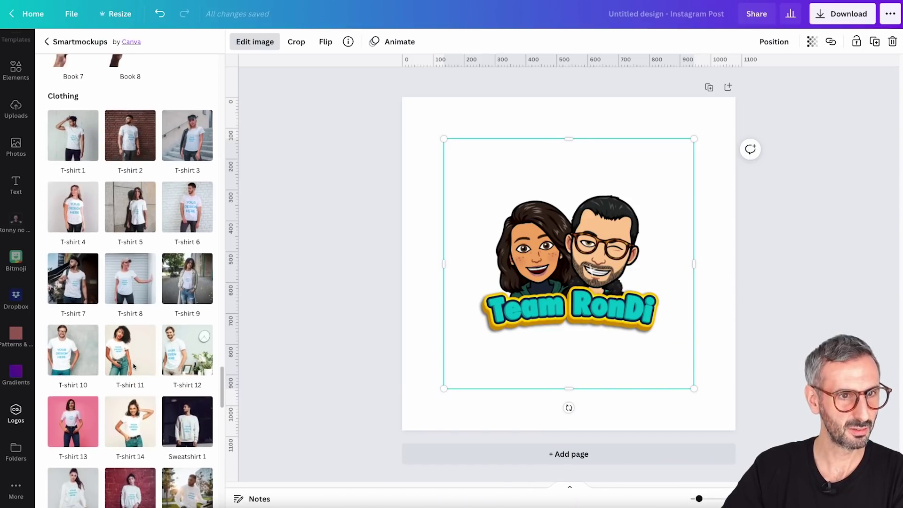
{"action": "scroll", "coordinate": [134, 365], "scroll_direction": "down", "scroll_amount": 5}
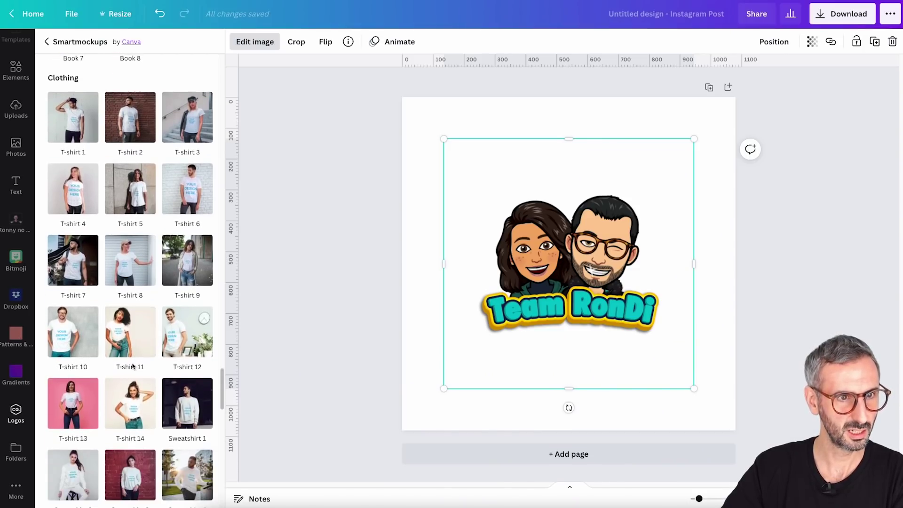
{"action": "scroll", "coordinate": [132, 365], "scroll_direction": "down", "scroll_amount": 3}
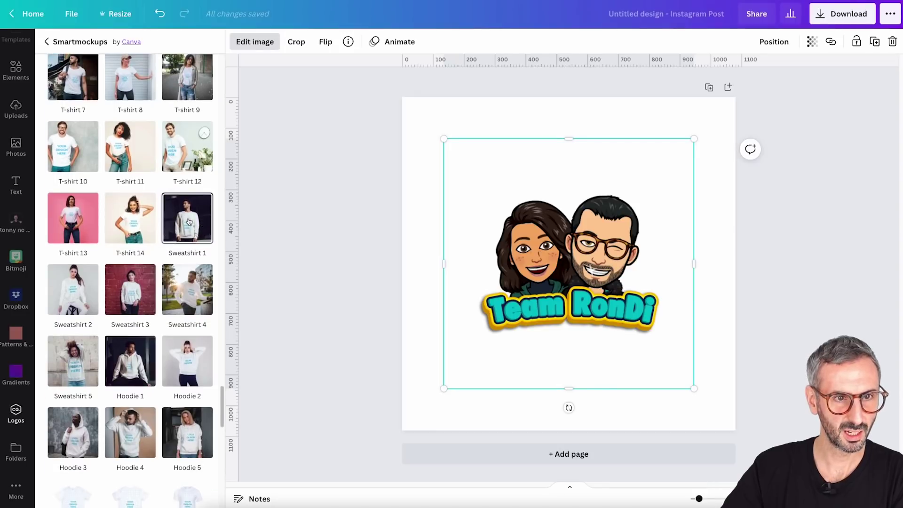
Apply the Sweatshirt 1 smartmockup to the logo and open its Crop and Mockup settings
{"action": "left_click", "coordinate": [189, 222]}
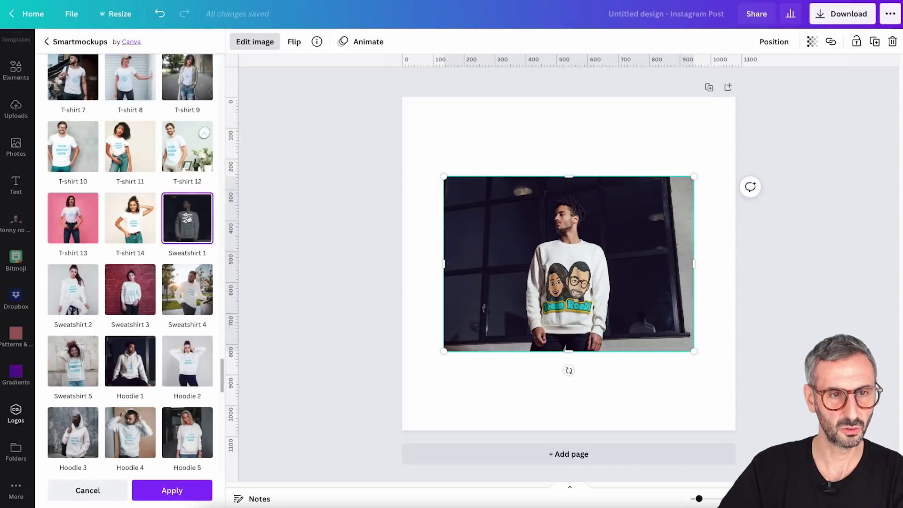
{"action": "left_click", "coordinate": [188, 219]}
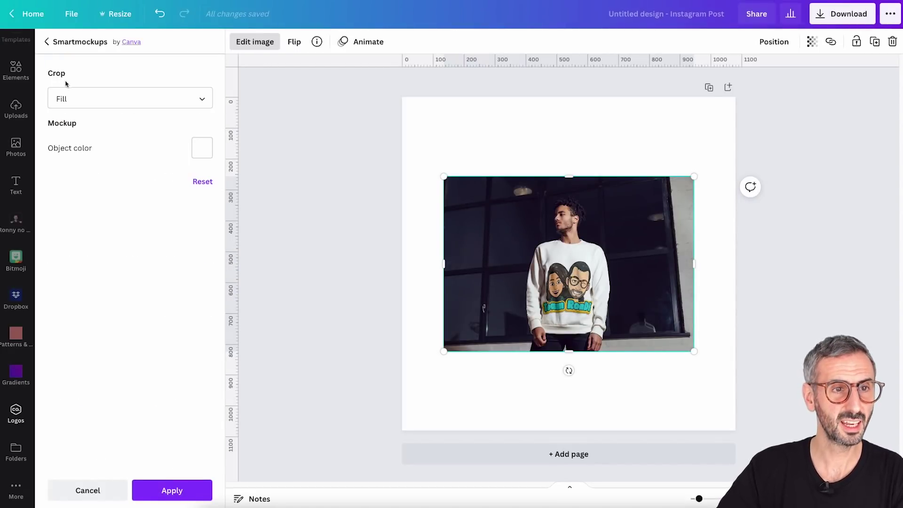
Switch the sweatshirt mockup's Crop to Custom and set the logo Size to 20
{"action": "left_click", "coordinate": [202, 102]}
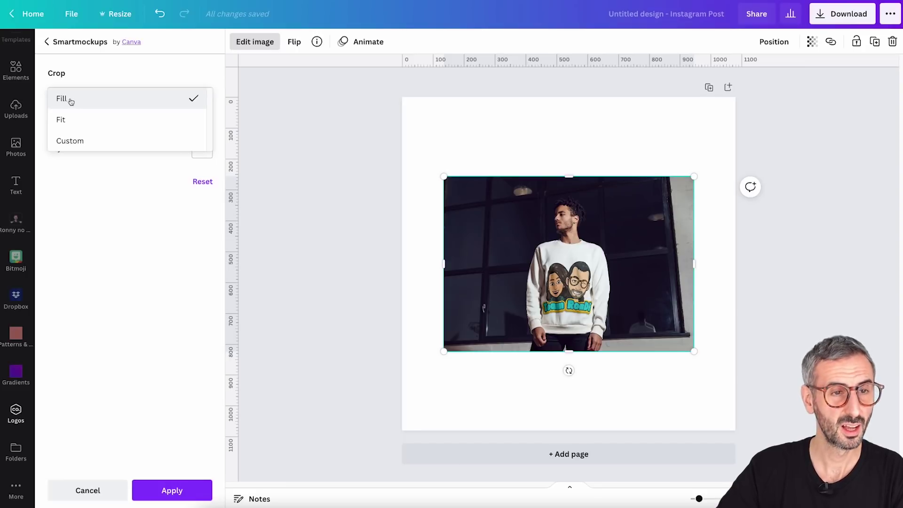
{"action": "left_click", "coordinate": [66, 120]}
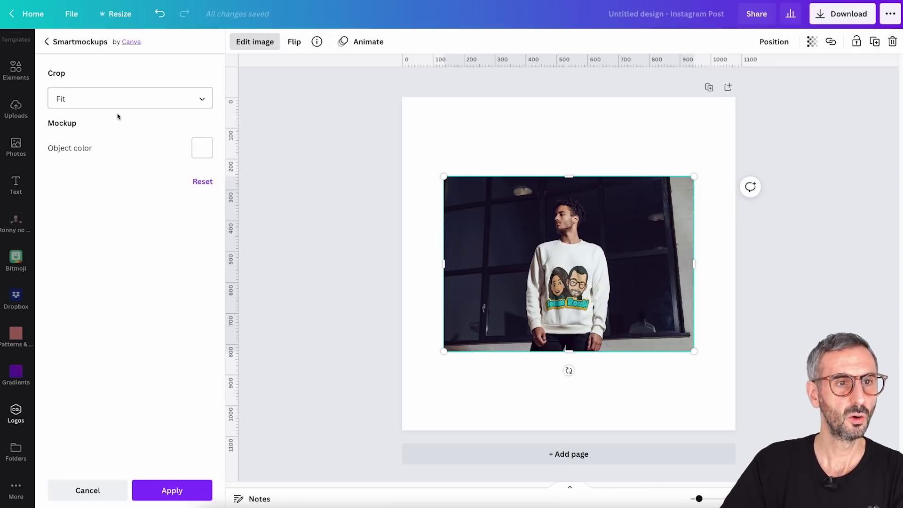
{"action": "left_click", "coordinate": [128, 105]}
{"action": "left_click", "coordinate": [95, 123]}
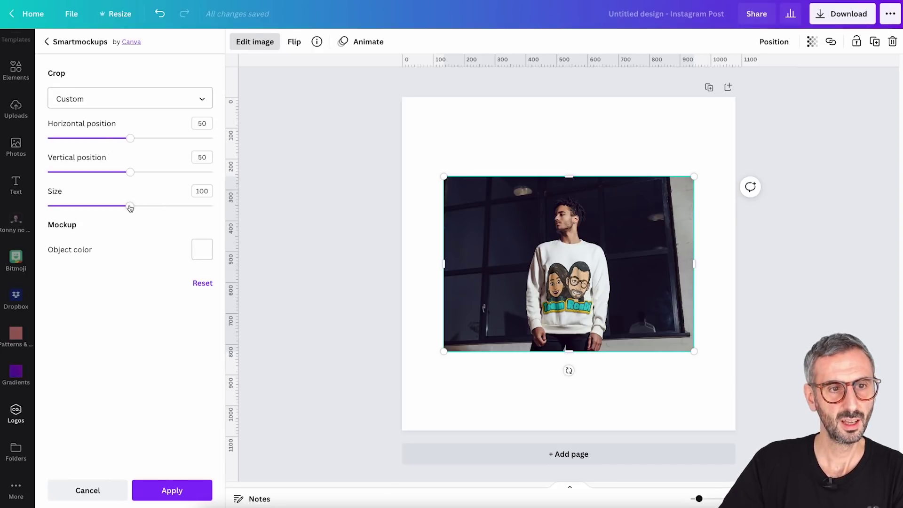
{"action": "left_click_drag", "start_coordinate": [129, 208], "coordinate": [94, 209]}
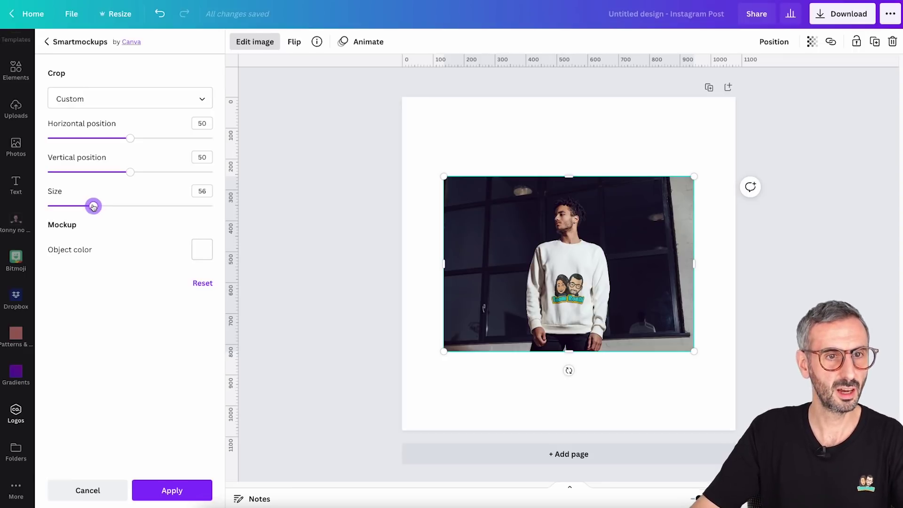
{"action": "double_click", "coordinate": [203, 192]}
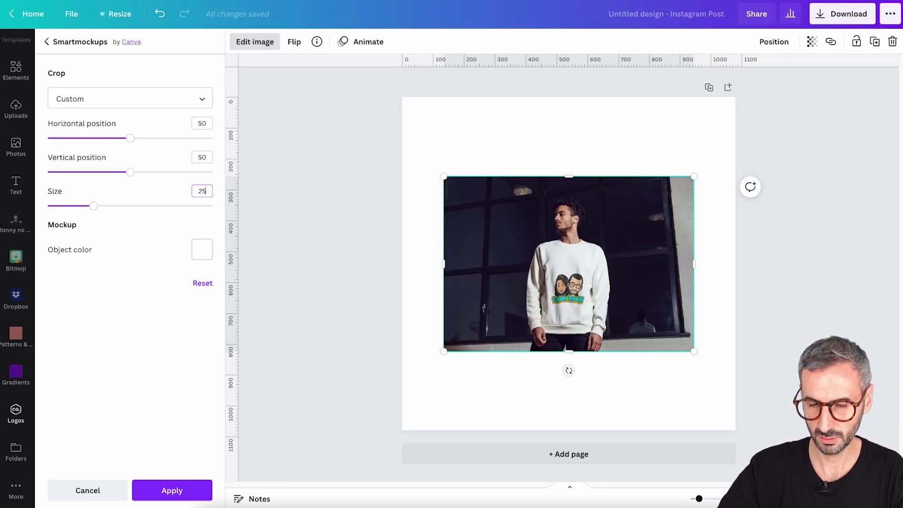
{"action": "key", "text": "Return"}
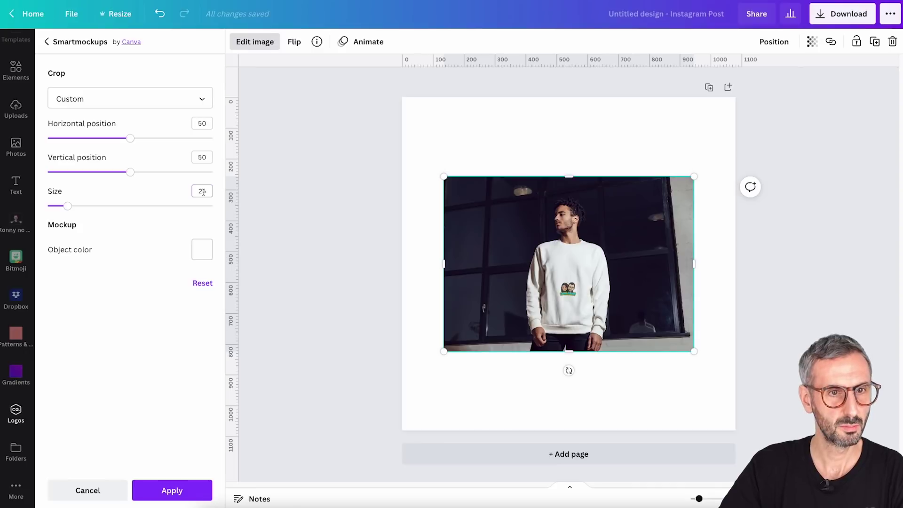
{"action": "double_click", "coordinate": [203, 192]}
{"action": "type", "text": "20"}
{"action": "key", "text": "Return"}
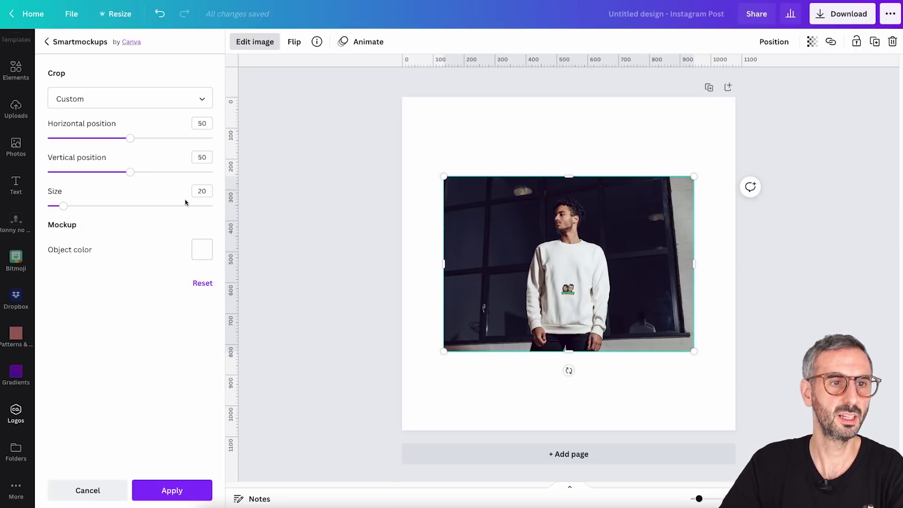
Position the logo high on the chest at Horizontal 73 and Vertical 21
{"action": "left_click_drag", "start_coordinate": [131, 172], "coordinate": [91, 181]}
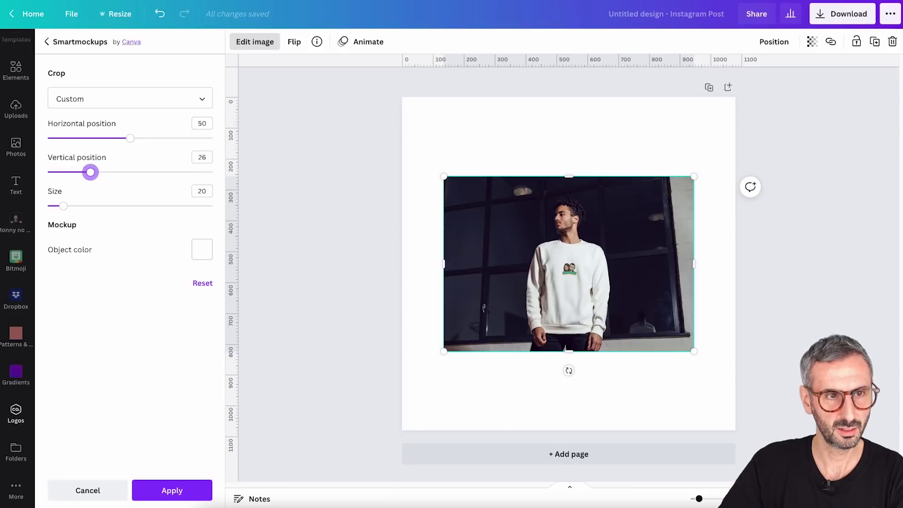
{"action": "left_click_drag", "start_coordinate": [132, 137], "coordinate": [168, 138]}
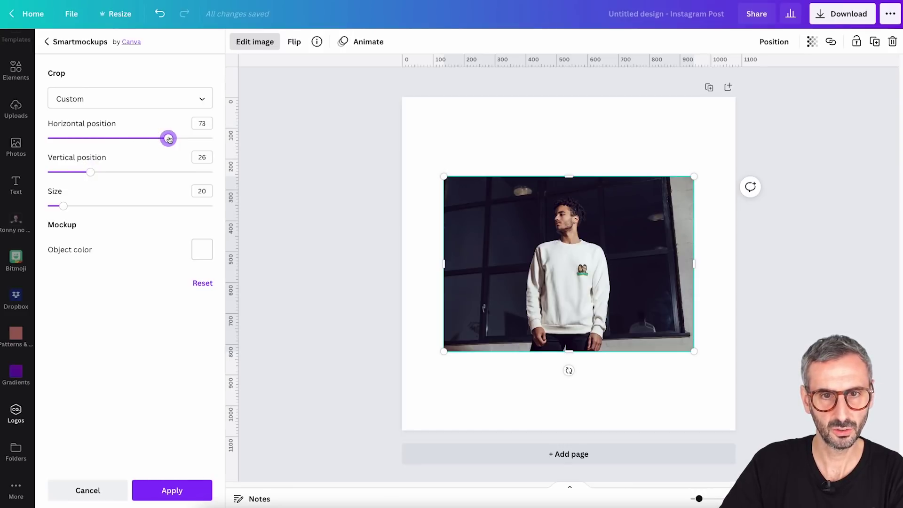
{"action": "left_click_drag", "start_coordinate": [94, 174], "coordinate": [83, 179]}
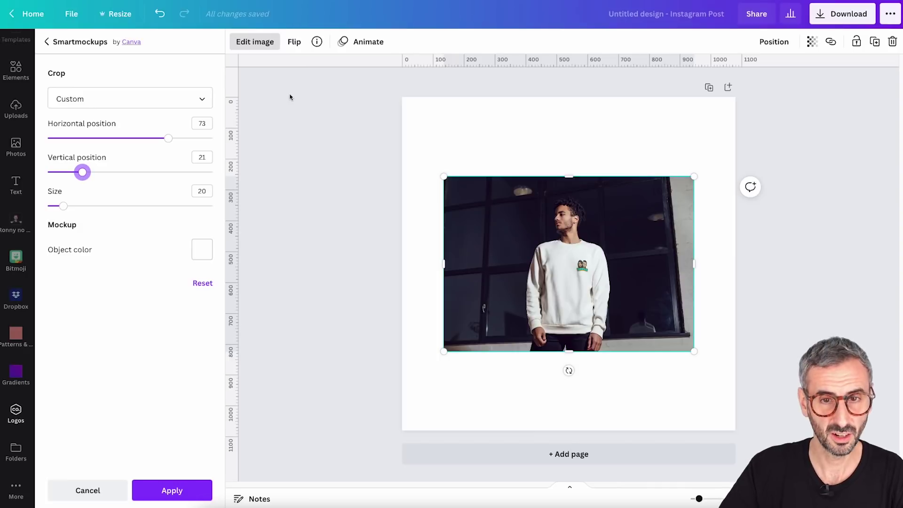
Colour the sweatshirt black and apply the finished Sweatshirt 1 mockup
{"action": "left_click", "coordinate": [202, 249]}
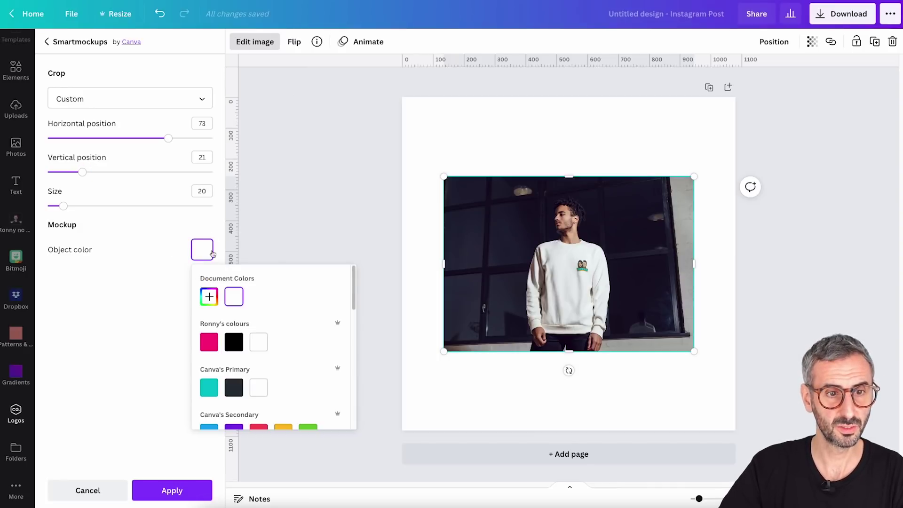
{"action": "left_click", "coordinate": [239, 346]}
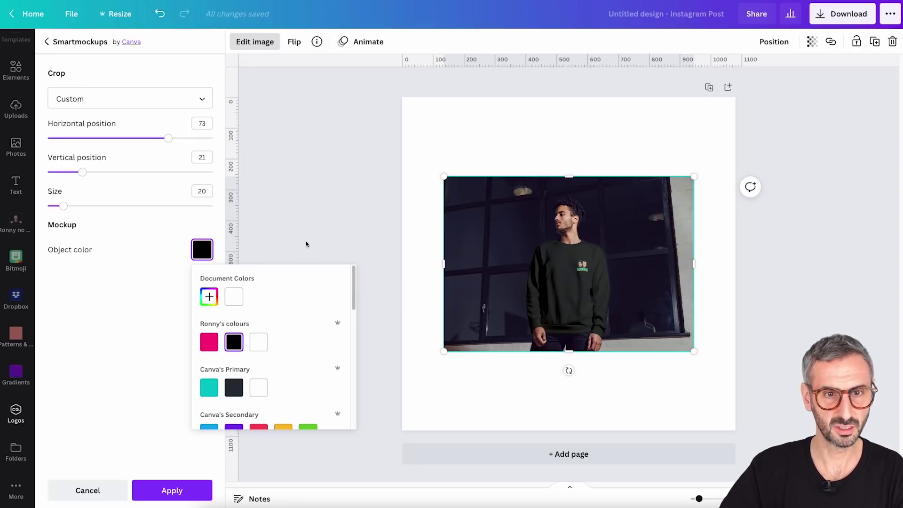
{"action": "left_click", "coordinate": [112, 364]}
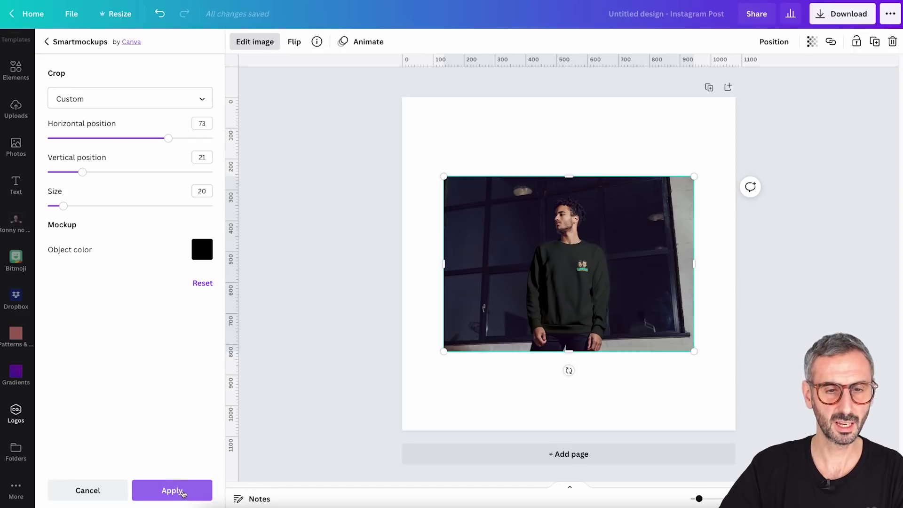
{"action": "left_click", "coordinate": [173, 491]}
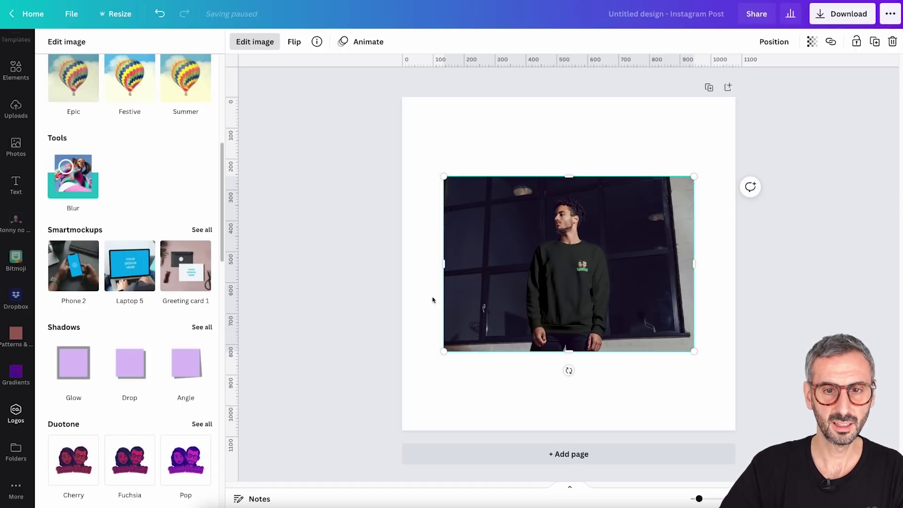
{"action": "left_click", "coordinate": [456, 386]}
{"action": "left_click", "coordinate": [455, 384]}
Dismiss the Edit image panel, leaving the black sweatshirt mockup on the page
{"action": "mouse_move", "coordinate": [539, 287]}
{"action": "left_mouse_down"}
{"action": "mouse_move", "coordinate": [531, 285]}
{"action": "mouse_move", "coordinate": [544, 315]}
{"action": "mouse_move", "coordinate": [561, 272]}
{"action": "mouse_move", "coordinate": [541, 279]}
{"action": "left_mouse_up"}
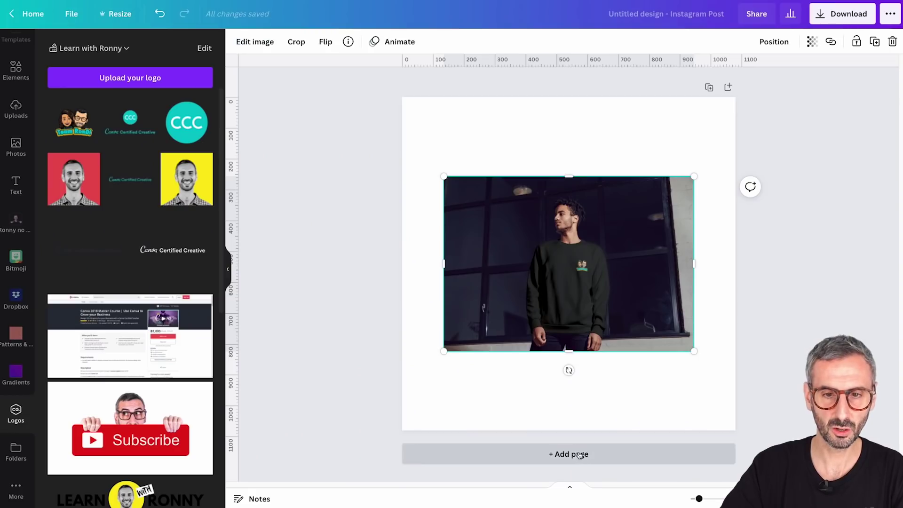
Add page 2 with the Team RonDi logo and apply the Hoodie 6 smartmockup to it
{"action": "left_click", "coordinate": [574, 454]}
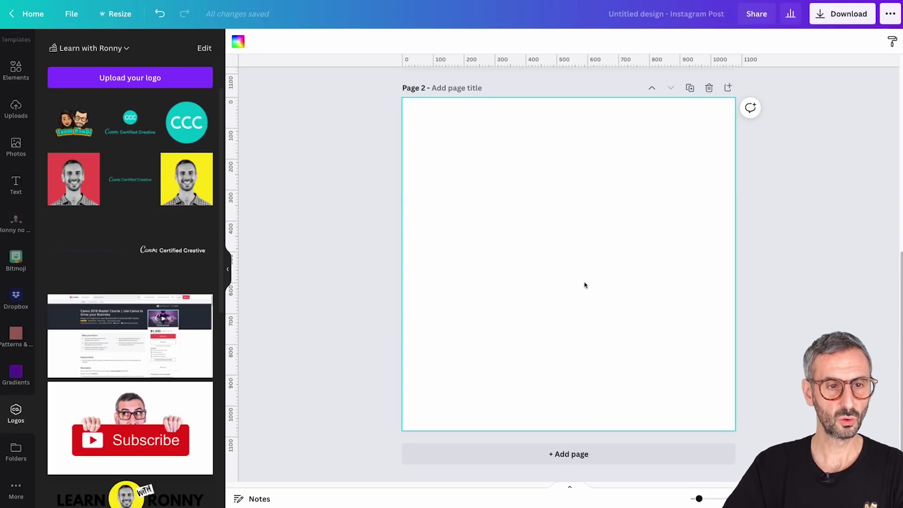
{"action": "left_click", "coordinate": [73, 124]}
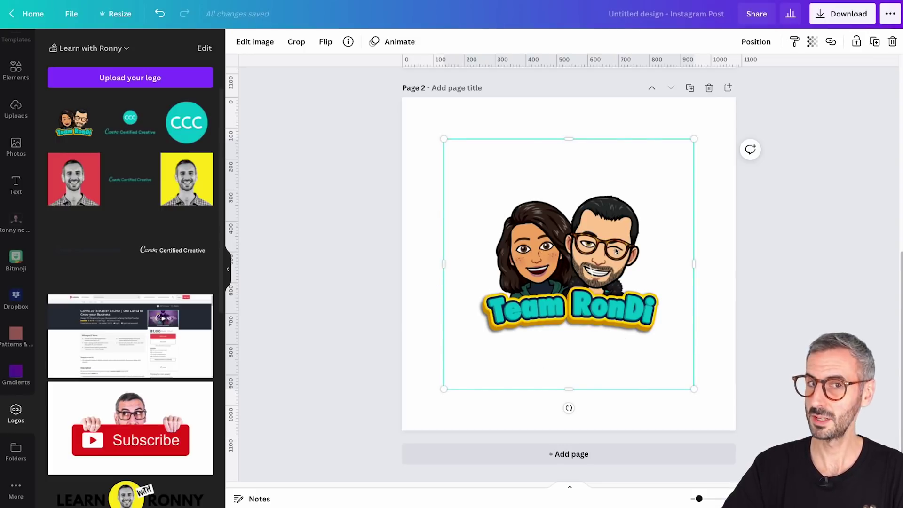
{"action": "left_click", "coordinate": [257, 47]}
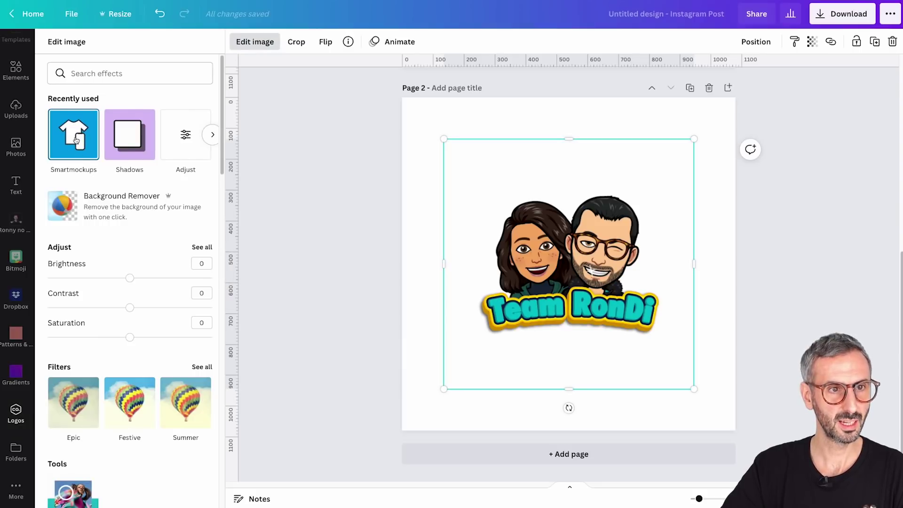
{"action": "left_click", "coordinate": [75, 140]}
{"action": "scroll", "coordinate": [133, 337], "scroll_direction": "down", "scroll_amount": 2}
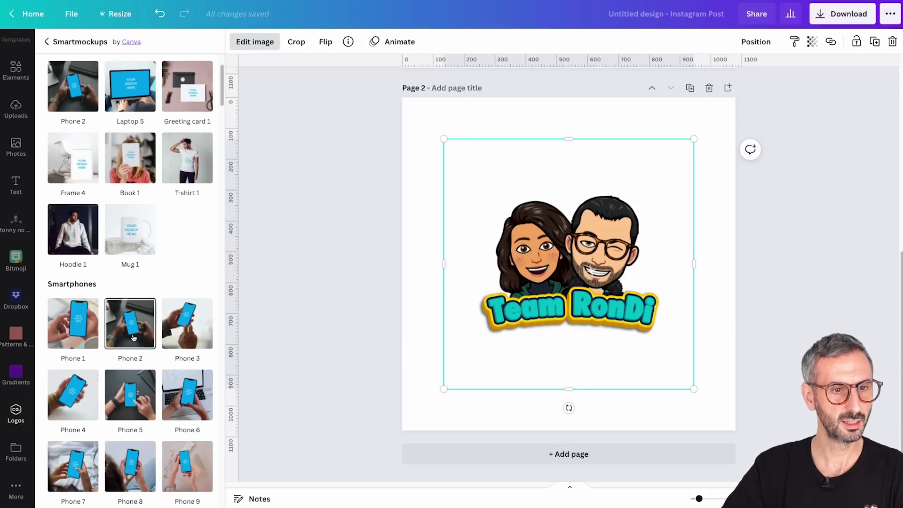
{"action": "scroll", "coordinate": [133, 338], "scroll_direction": "down", "scroll_amount": 20}
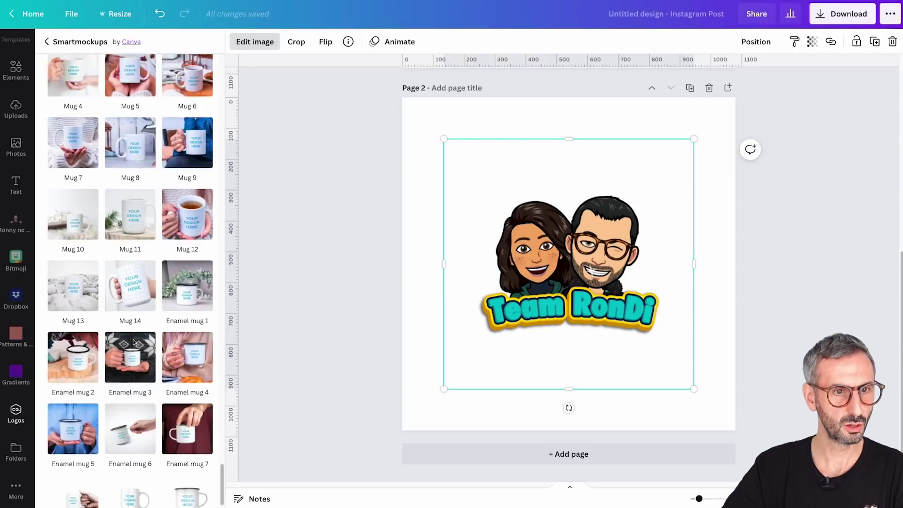
{"action": "scroll", "coordinate": [133, 342], "scroll_direction": "up", "scroll_amount": 10}
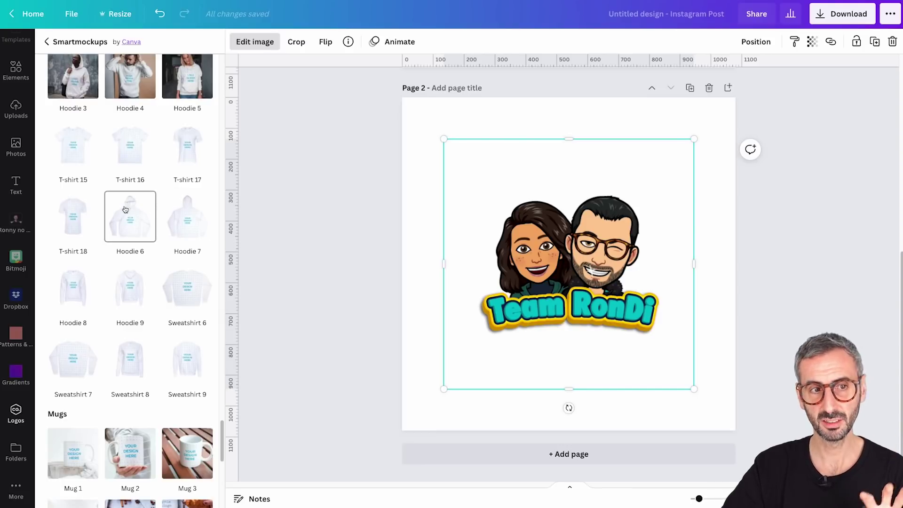
{"action": "left_click", "coordinate": [130, 222]}
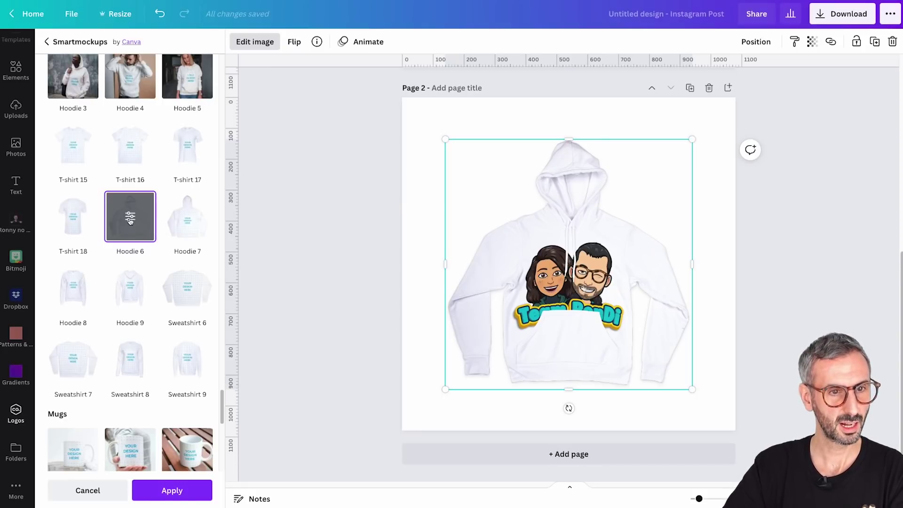
Set the hoodie mockup crop to Custom (size 72, horizontal 50) and raise the logo to Vertical 26
{"action": "left_click", "coordinate": [130, 217]}
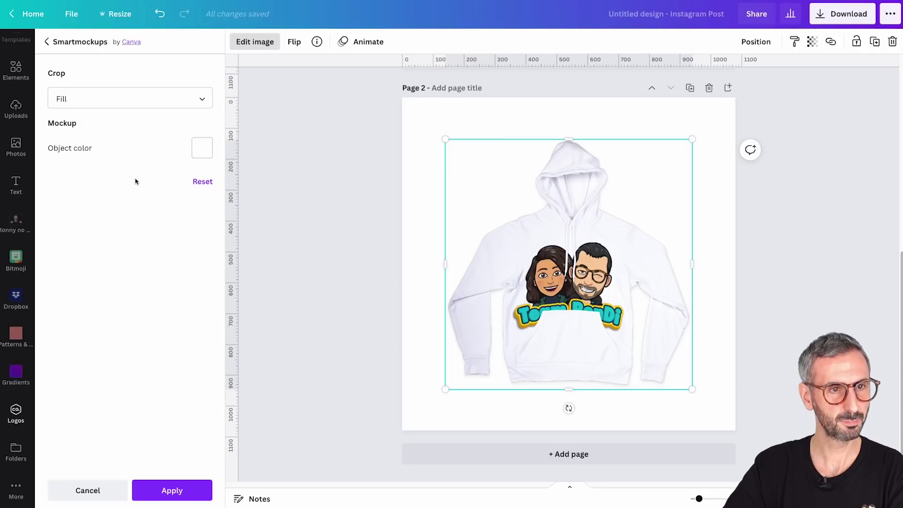
{"action": "left_click", "coordinate": [207, 103]}
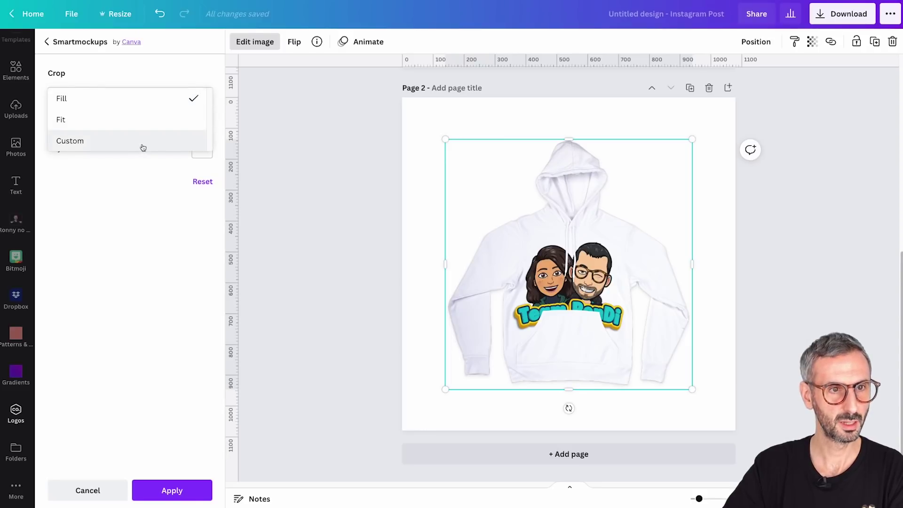
{"action": "left_click", "coordinate": [141, 120]}
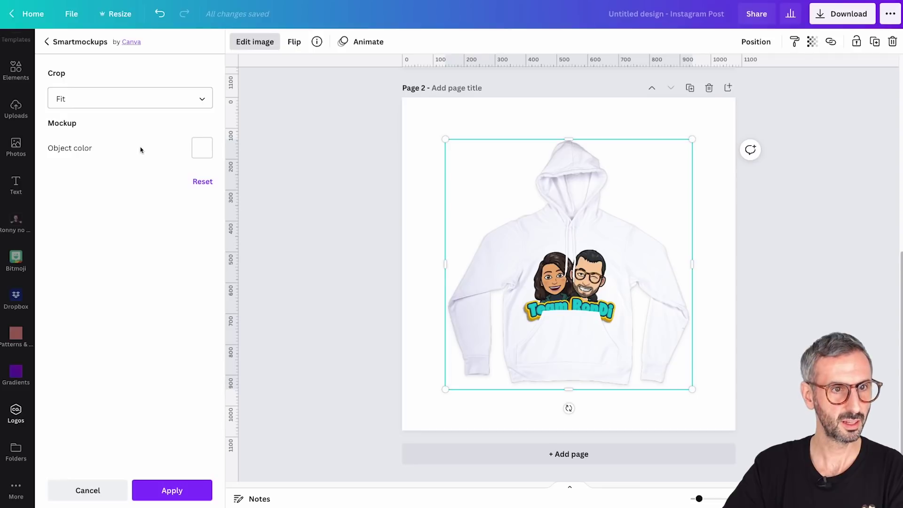
{"action": "left_click", "coordinate": [205, 103]}
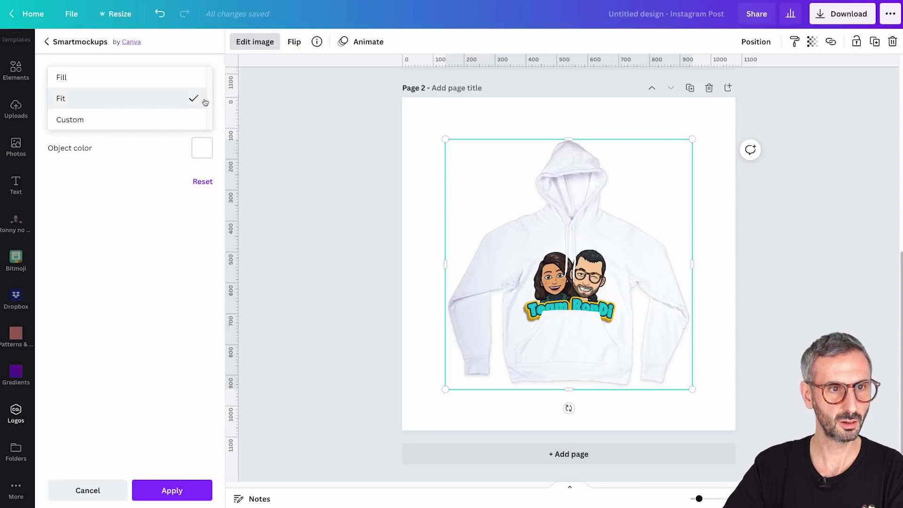
{"action": "left_click", "coordinate": [157, 121]}
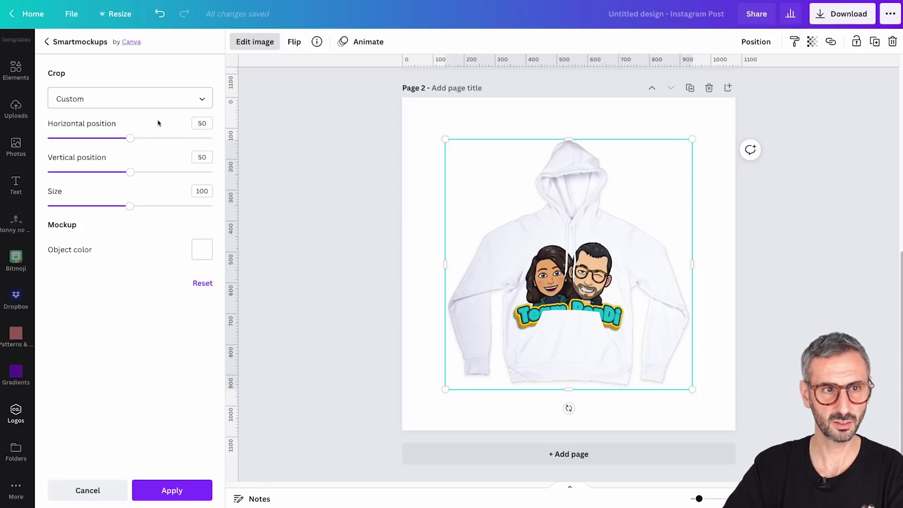
{"action": "left_click_drag", "start_coordinate": [133, 207], "coordinate": [107, 208]}
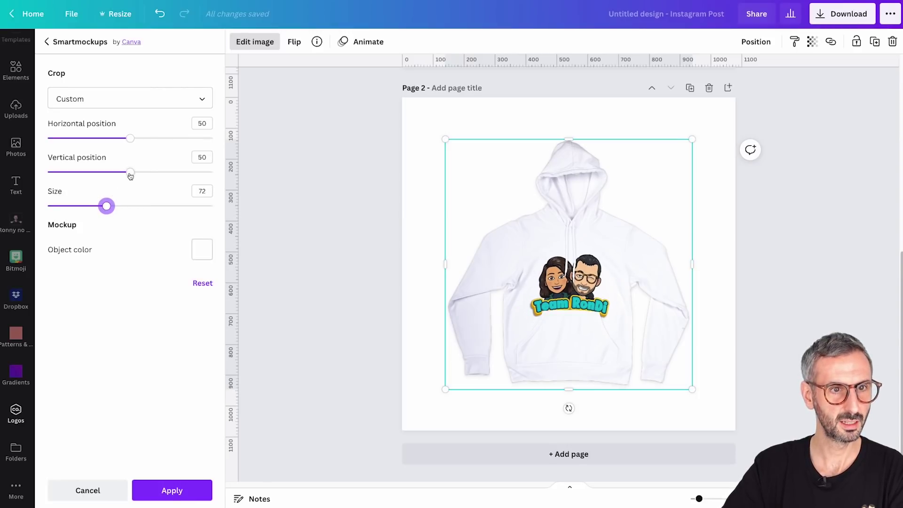
{"action": "left_click_drag", "start_coordinate": [130, 176], "coordinate": [92, 190]}
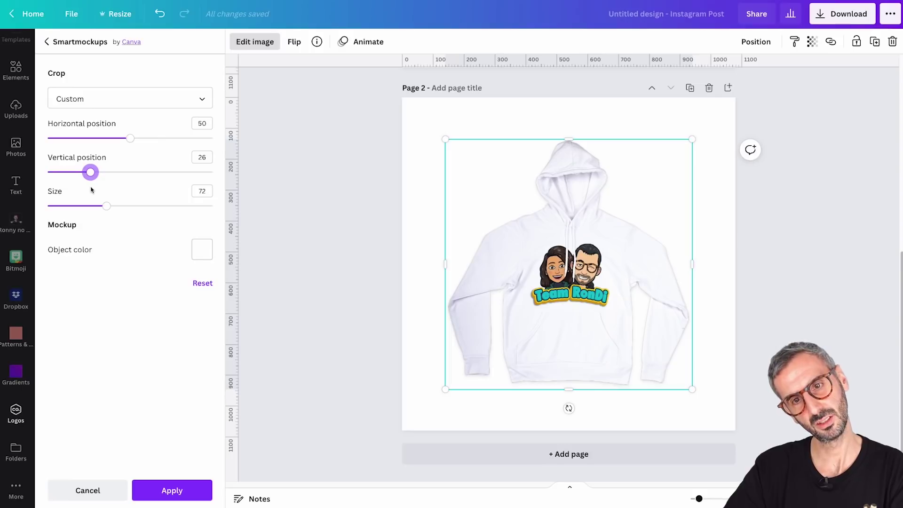
Try a yellow hoodie colour, revert to white, and apply the Hoodie 6 mockup
{"action": "left_click", "coordinate": [207, 256]}
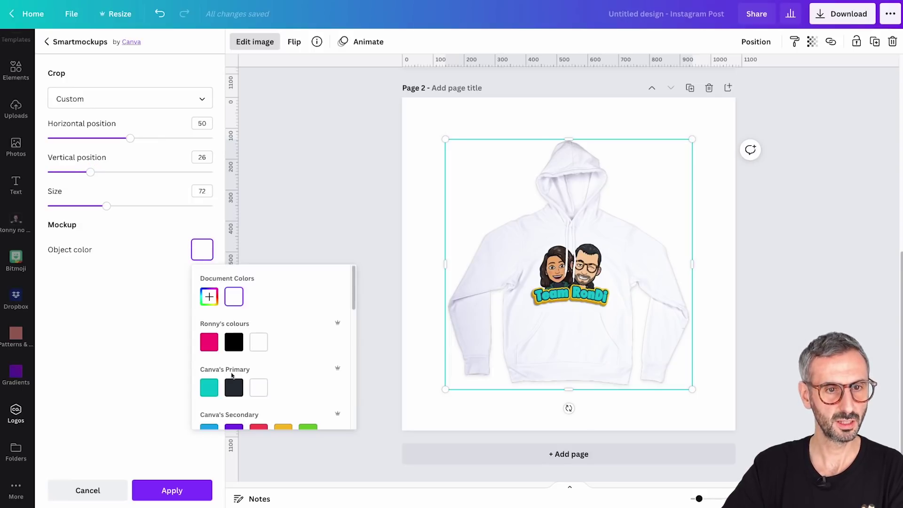
{"action": "scroll", "coordinate": [232, 375], "scroll_direction": "down", "scroll_amount": 2}
{"action": "left_click", "coordinate": [209, 381]}
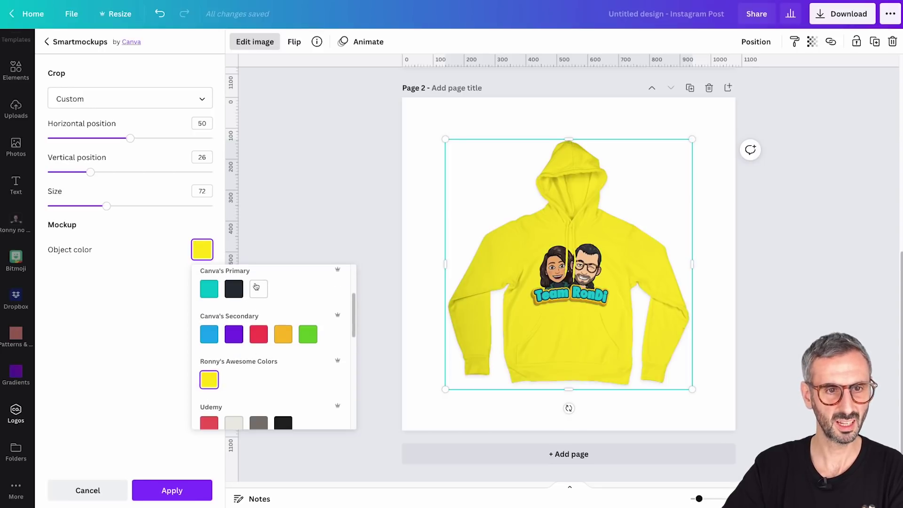
{"action": "left_click", "coordinate": [258, 292]}
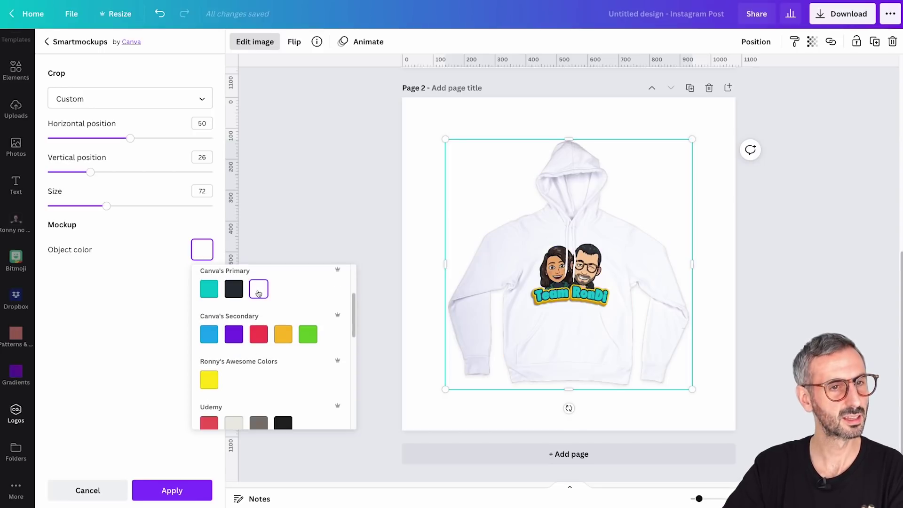
{"action": "left_click", "coordinate": [159, 489]}
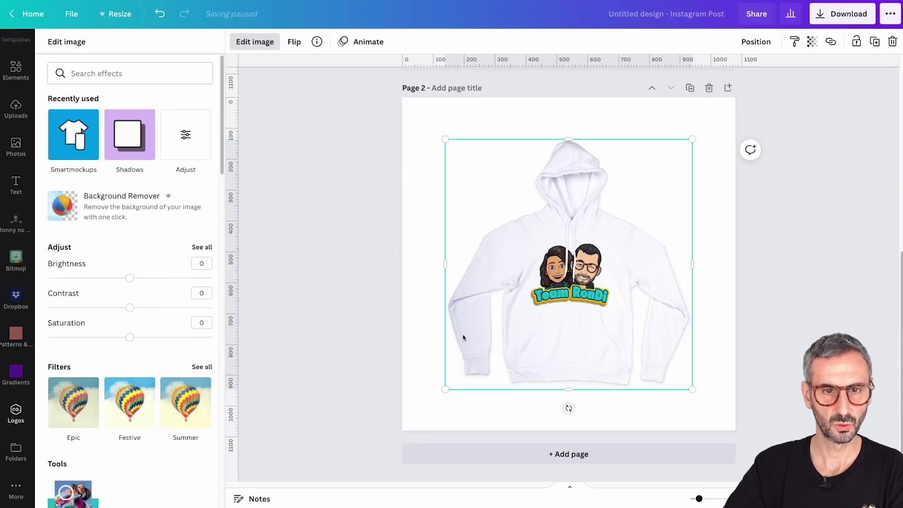
Shrink the hoodie mockup, centre it horizontally low on page 2, and add a text box
{"action": "left_click", "coordinate": [430, 348]}
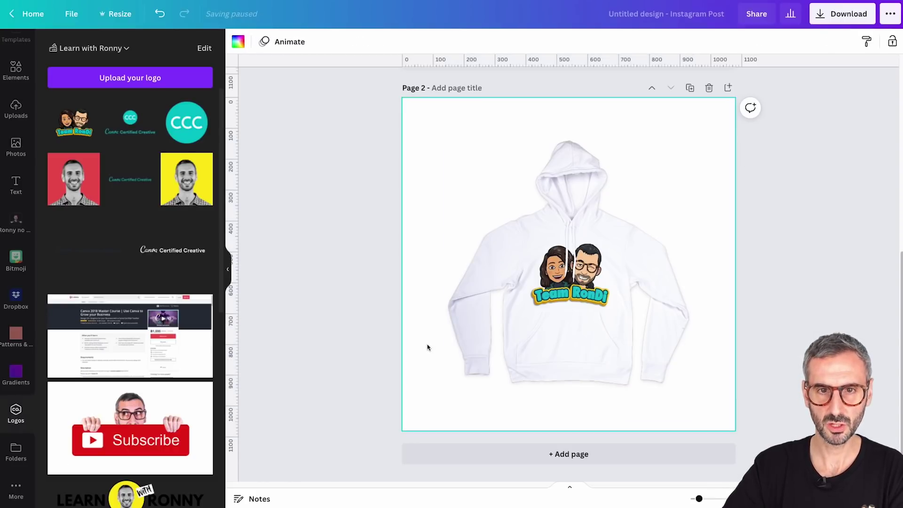
{"action": "left_click", "coordinate": [567, 264]}
{"action": "left_click_drag", "start_coordinate": [566, 264], "coordinate": [554, 290]}
{"action": "left_click_drag", "start_coordinate": [682, 169], "coordinate": [651, 206]}
{"action": "left_click_drag", "start_coordinate": [570, 324], "coordinate": [595, 323]}
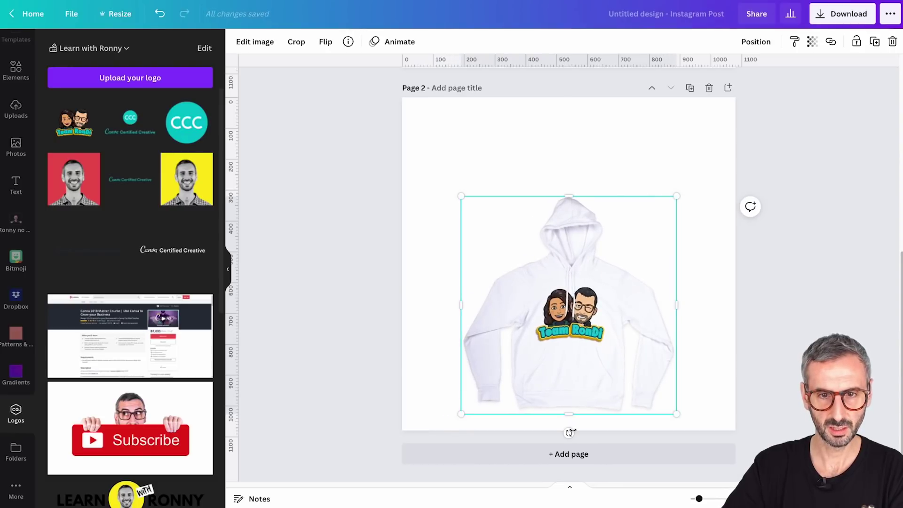
{"action": "left_click", "coordinate": [572, 146]}
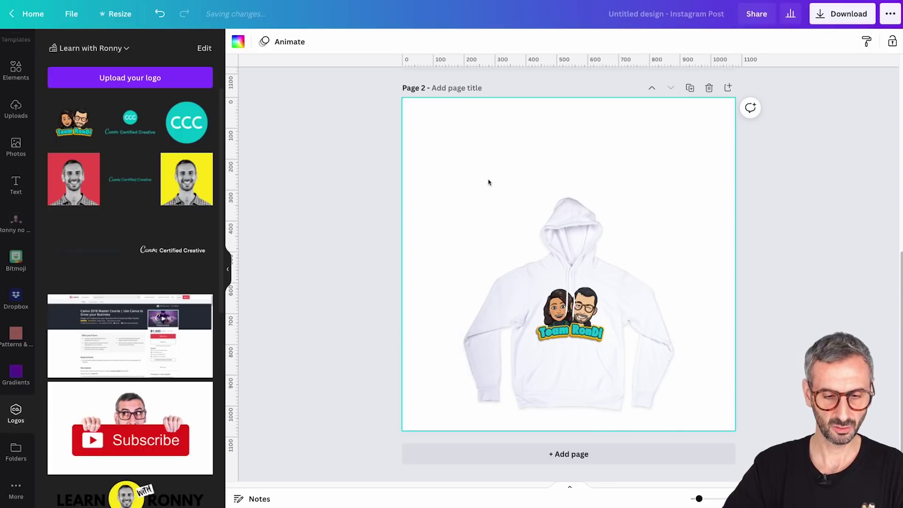
{"action": "left_click", "coordinate": [490, 159]}
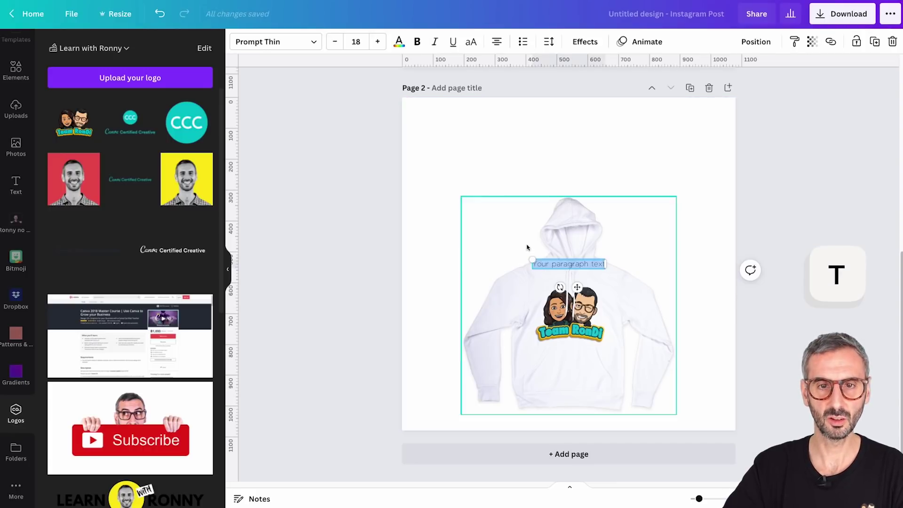
Move the text box up and set it to size 100 in NorthernSoul Caps
{"action": "left_click_drag", "start_coordinate": [581, 290], "coordinate": [577, 175]}
{"action": "left_click", "coordinate": [377, 41]}
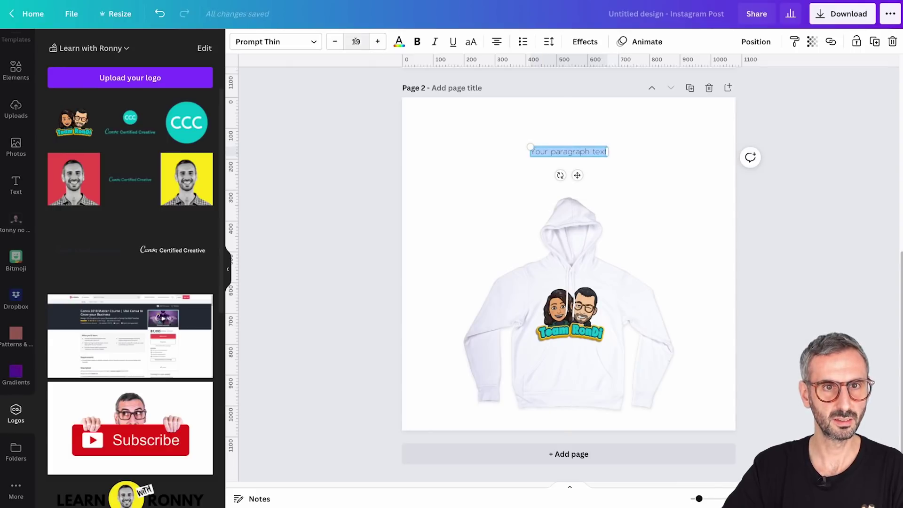
{"action": "left_click", "coordinate": [356, 41]}
{"action": "type", "text": "100"}
{"action": "key", "text": "Return"}
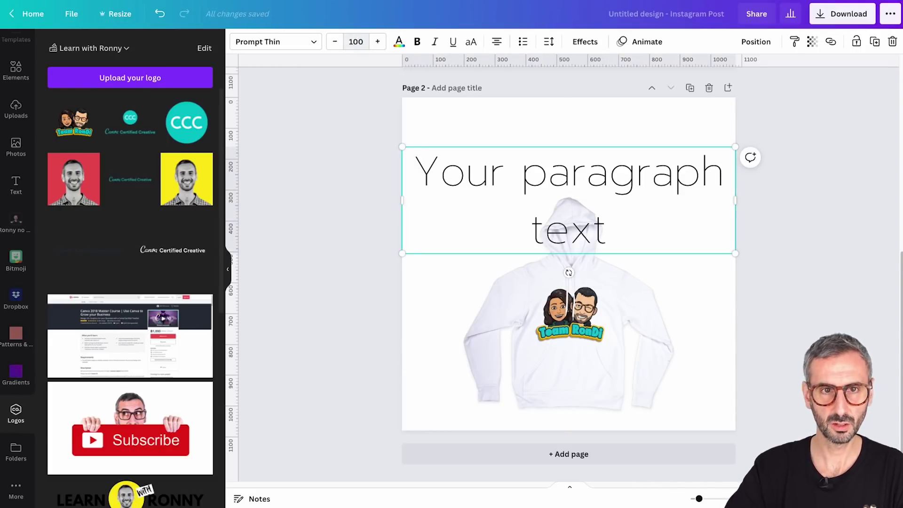
{"action": "left_click", "coordinate": [292, 42]}
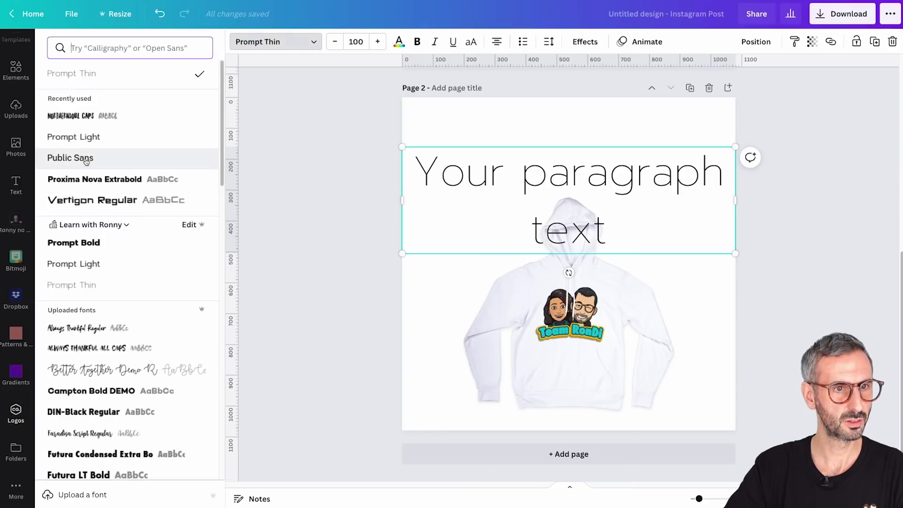
{"action": "scroll", "coordinate": [87, 162], "scroll_direction": "down", "scroll_amount": 1}
{"action": "left_click", "coordinate": [87, 107]}
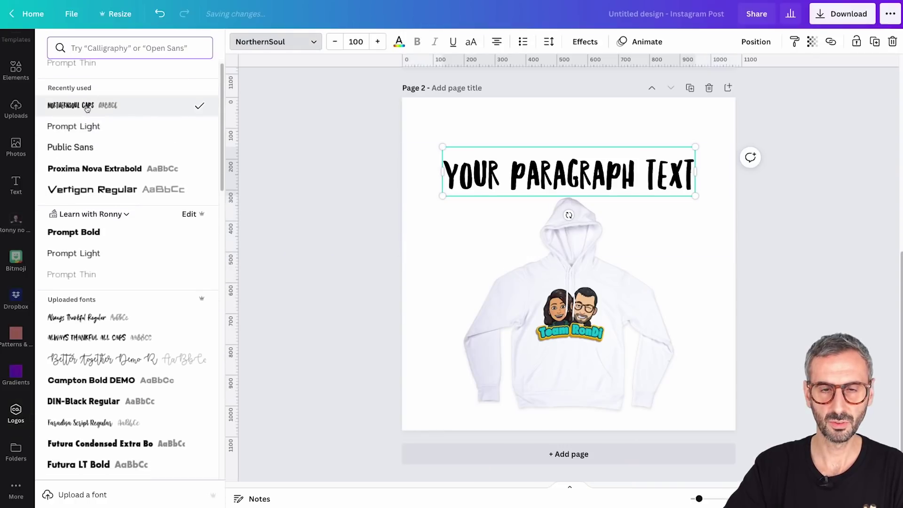
Replace the placeholder with 'rondi hoodies' and set the font size to 130
{"action": "left_click", "coordinate": [562, 170]}
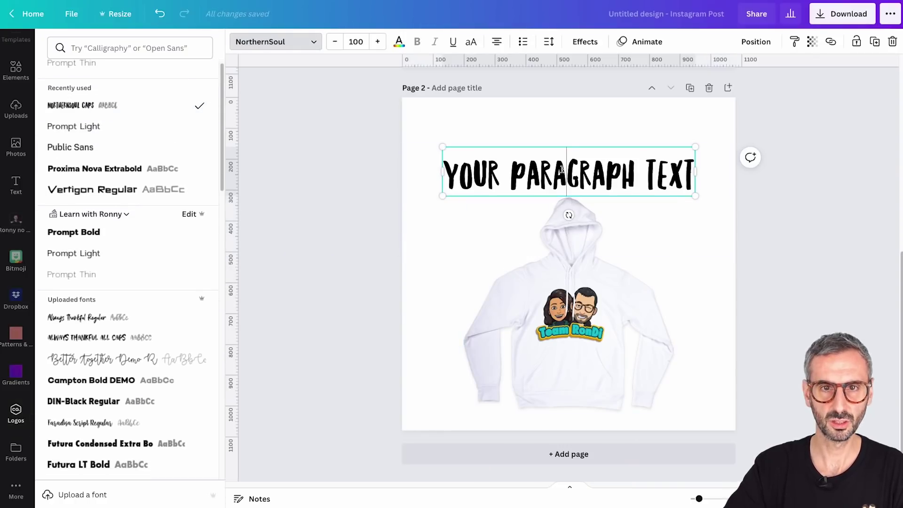
{"action": "key", "text": "ctrl+a"}
{"action": "type", "text": "hoodie"}
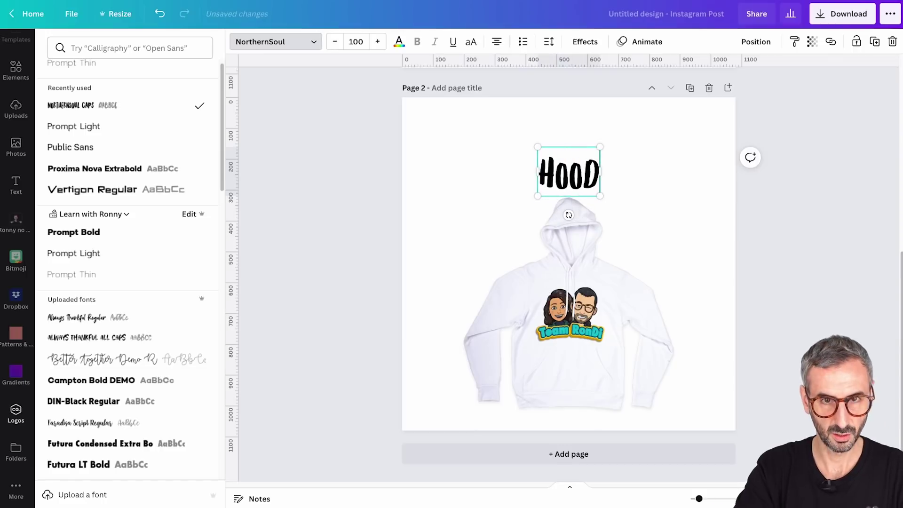
{"action": "type", "text": "s"}
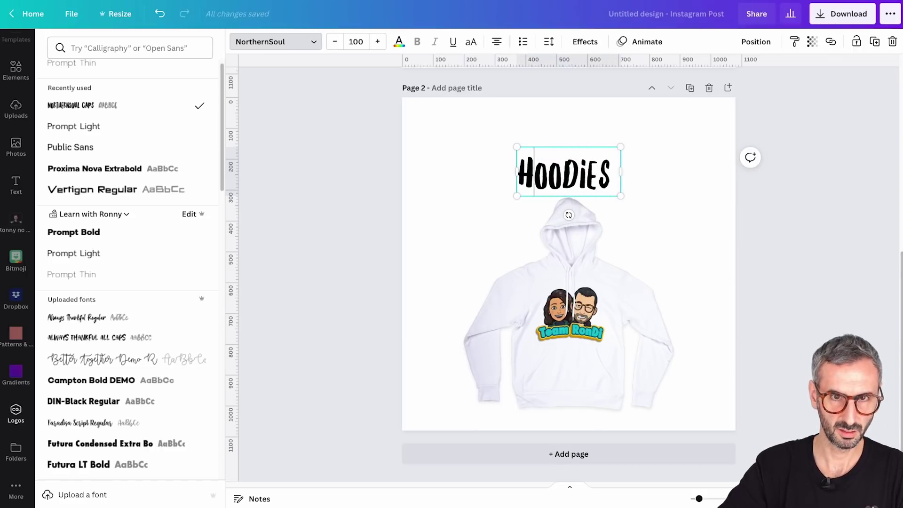
{"action": "key", "text": "Home"}
{"action": "type", "text": "rondi"}
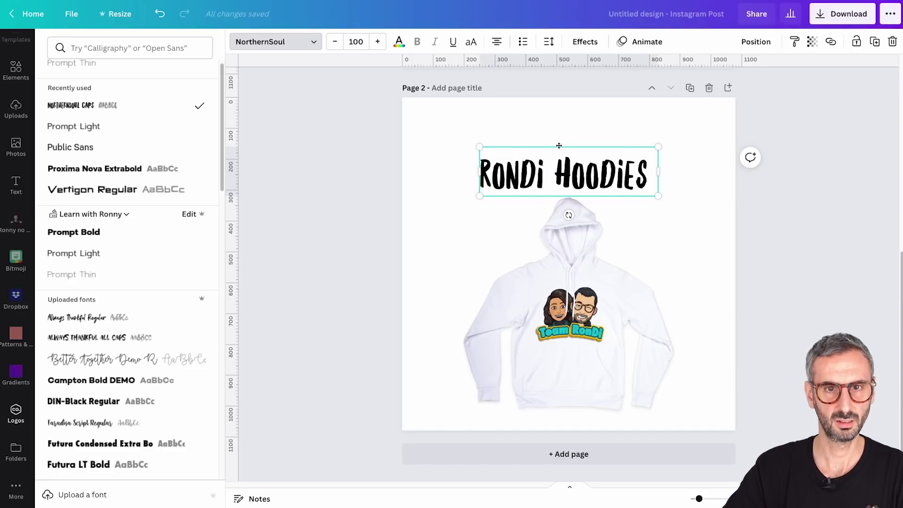
{"action": "left_click", "coordinate": [350, 41]}
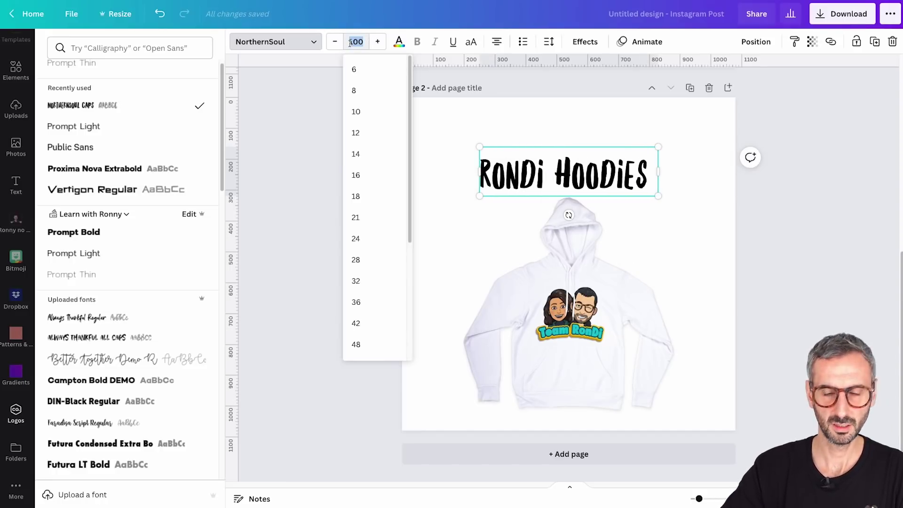
{"action": "type", "text": "130"}
{"action": "key", "text": "Return"}
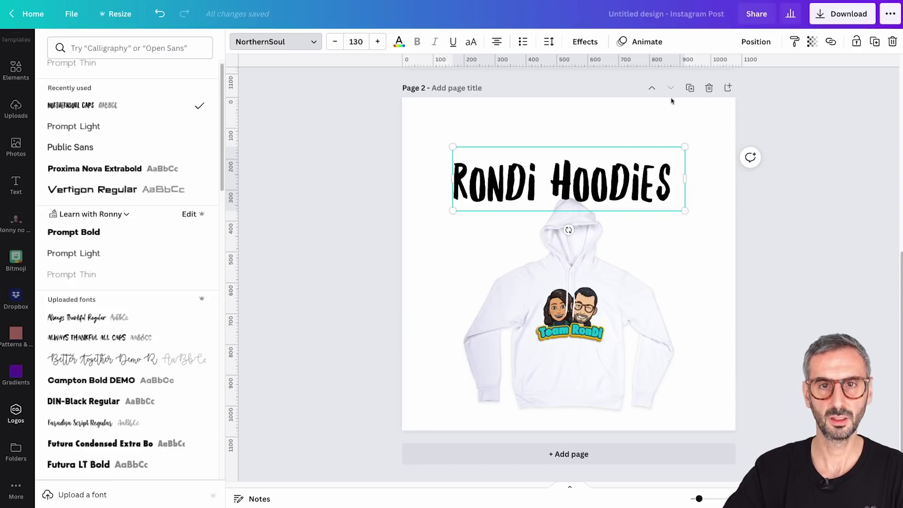
Place the 'Rondi Hoodies' heading near the page top above the hoodie
{"action": "left_click", "coordinate": [773, 42]}
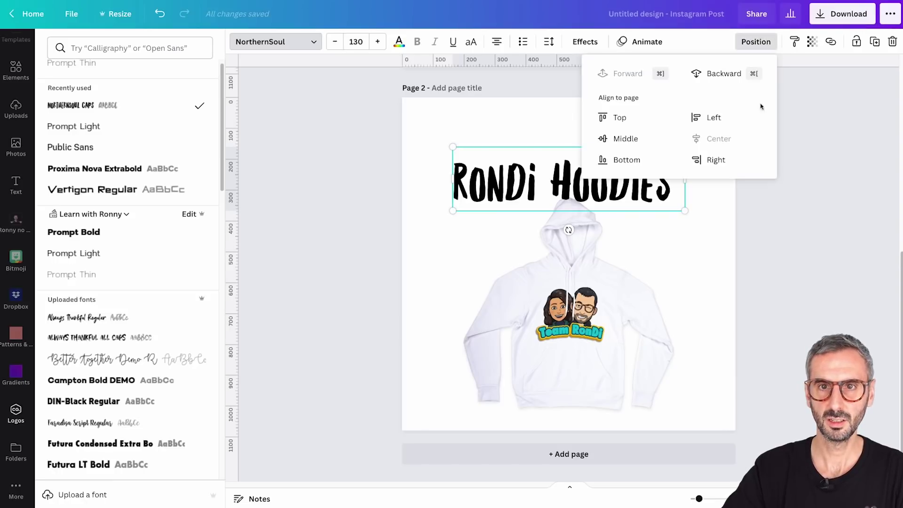
{"action": "left_click", "coordinate": [619, 140]}
{"action": "key", "text": "super+z"}
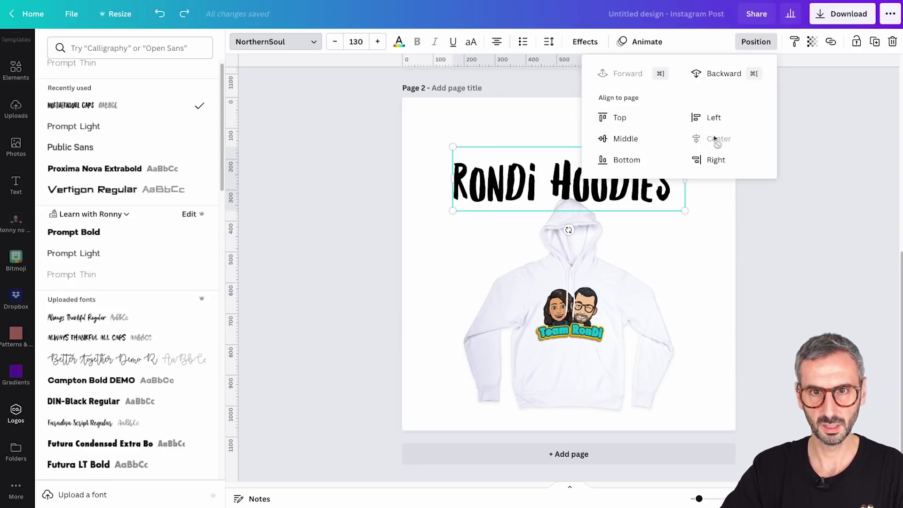
{"action": "left_click", "coordinate": [586, 176]}
{"action": "left_click_drag", "start_coordinate": [585, 176], "coordinate": [587, 157]}
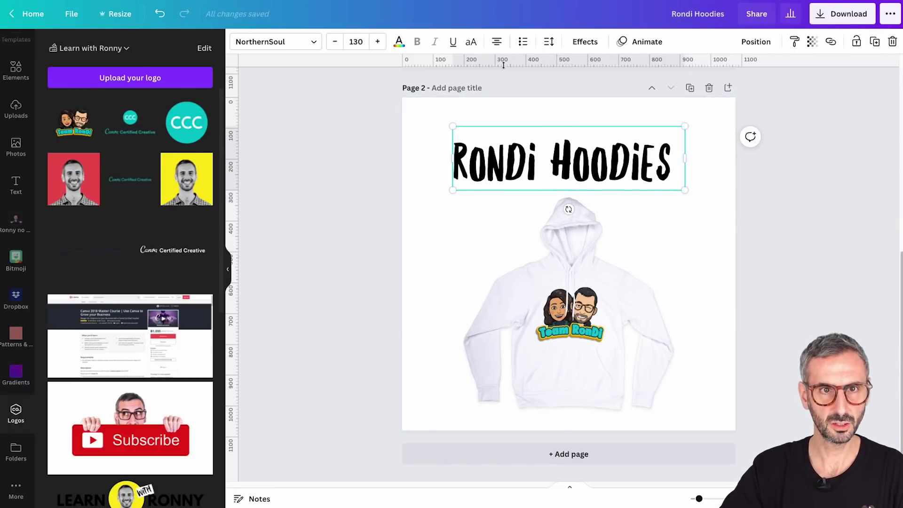
Curve the RONDi HOODiES heading into a gentle arc and nudge it slightly right
{"action": "left_click", "coordinate": [584, 41]}
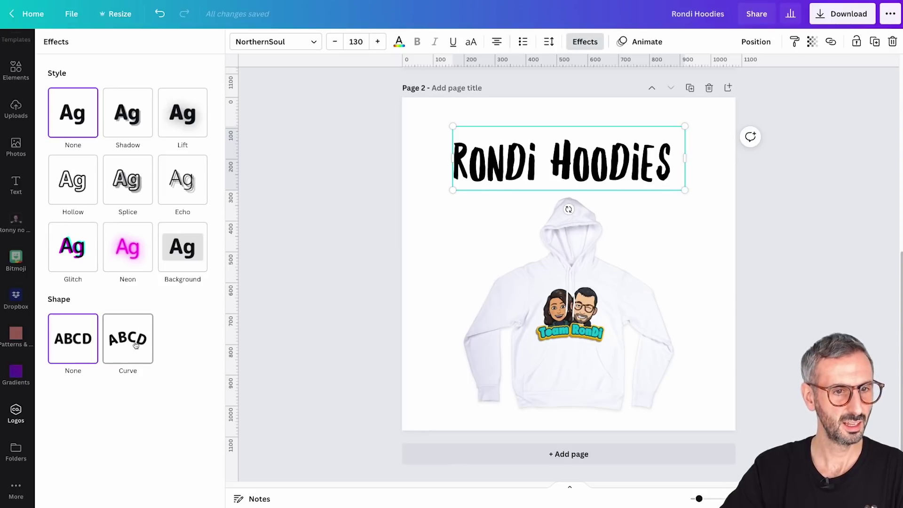
{"action": "left_click", "coordinate": [133, 343]}
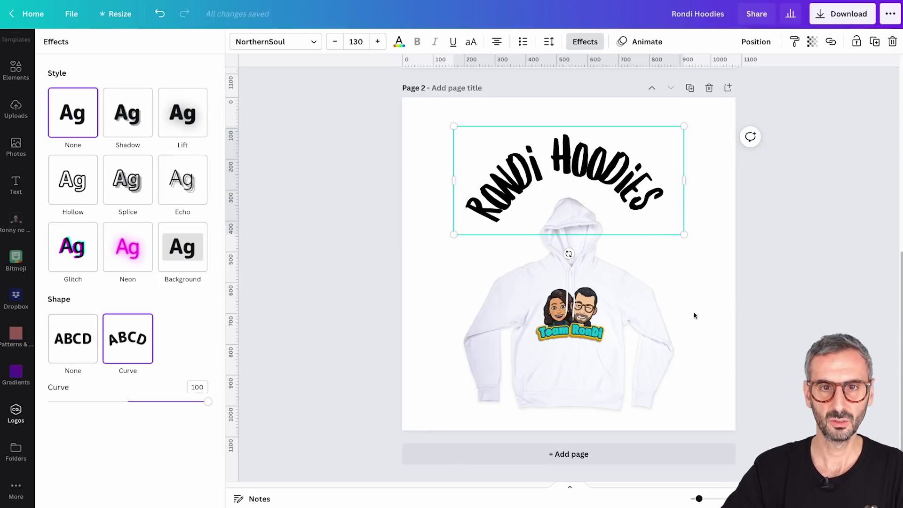
{"action": "left_click_drag", "start_coordinate": [207, 401], "coordinate": [160, 402]}
{"action": "left_click_drag", "start_coordinate": [570, 156], "coordinate": [579, 160]}
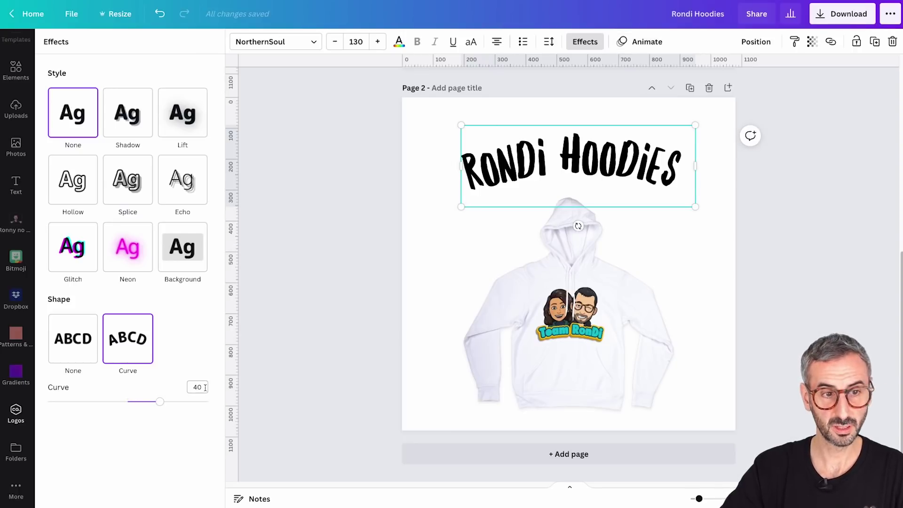
Add a background banner behind the heading and set its colour to white
{"action": "left_click", "coordinate": [183, 254]}
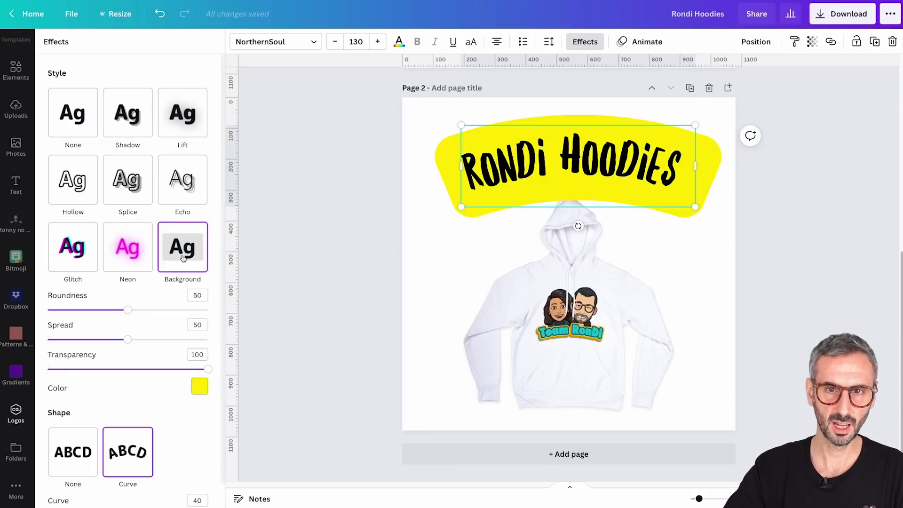
{"action": "left_click", "coordinate": [200, 386]}
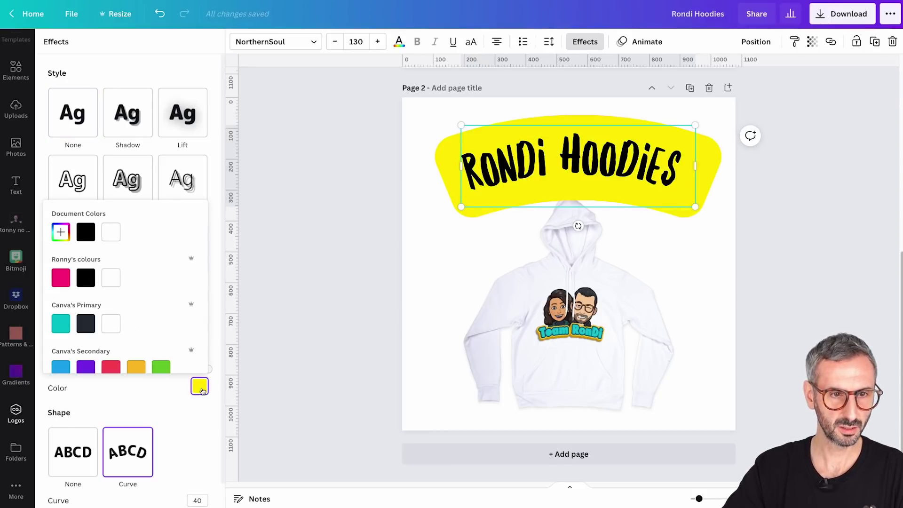
{"action": "left_click", "coordinate": [107, 330]}
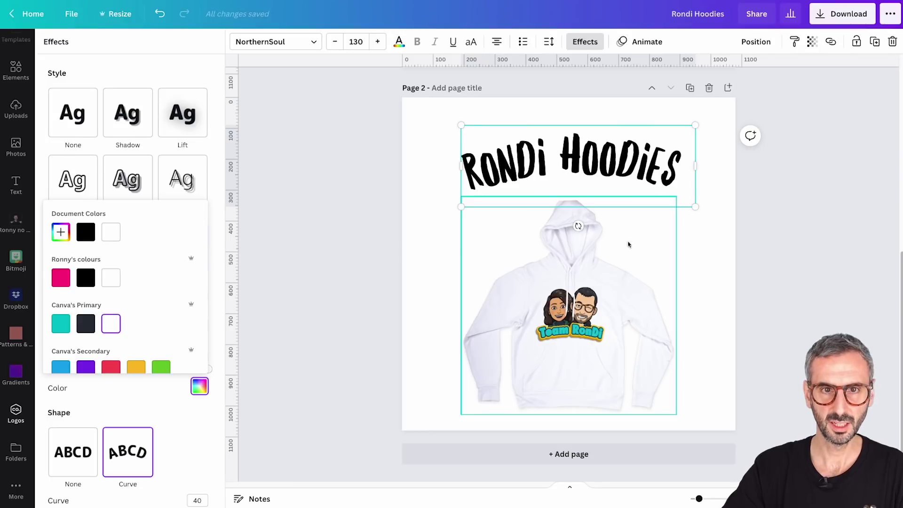
{"action": "left_click", "coordinate": [711, 284]}
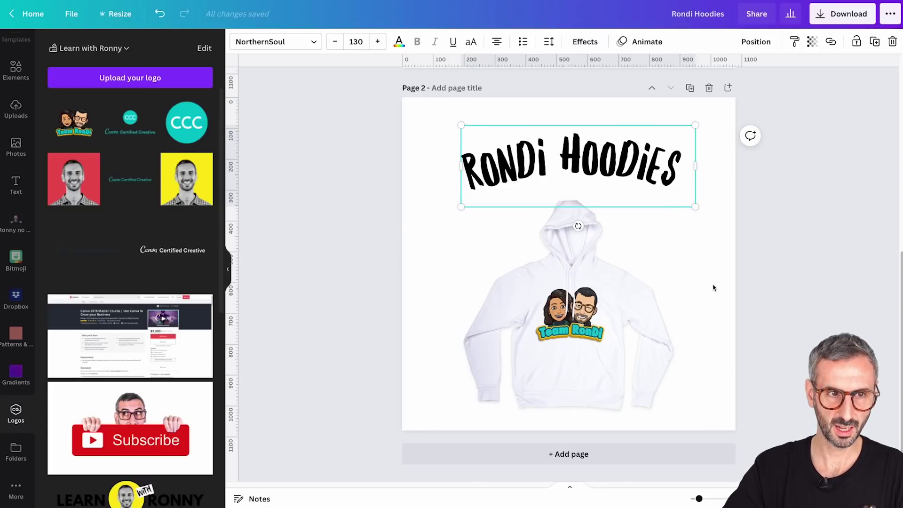
Fill the page with a grid from the Elements library
{"action": "left_click", "coordinate": [438, 280]}
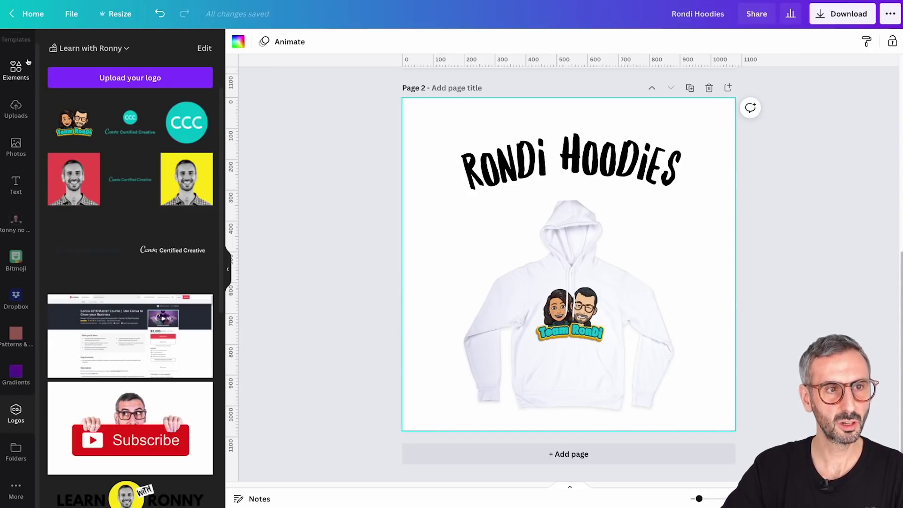
{"action": "left_click", "coordinate": [18, 71]}
{"action": "scroll", "coordinate": [83, 414], "scroll_direction": "down", "scroll_amount": 6}
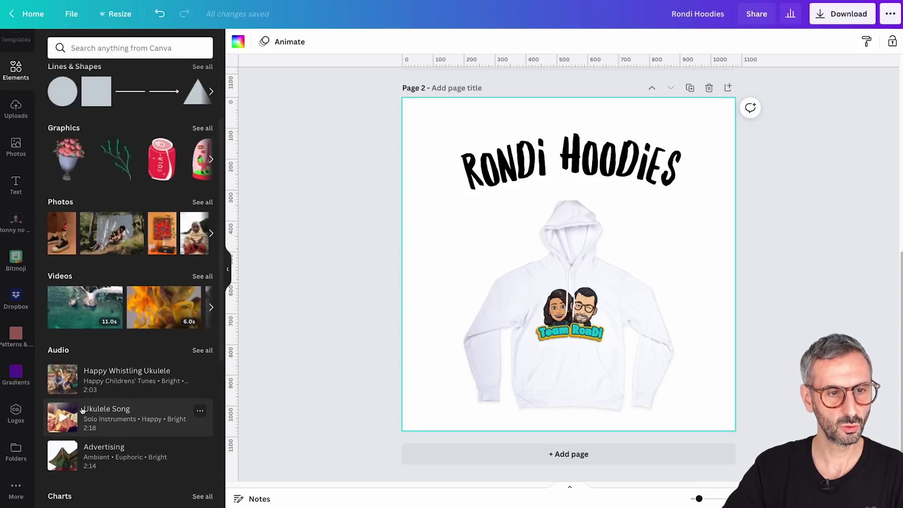
{"action": "scroll", "coordinate": [82, 413], "scroll_direction": "down", "scroll_amount": 2}
{"action": "left_click", "coordinate": [60, 481]}
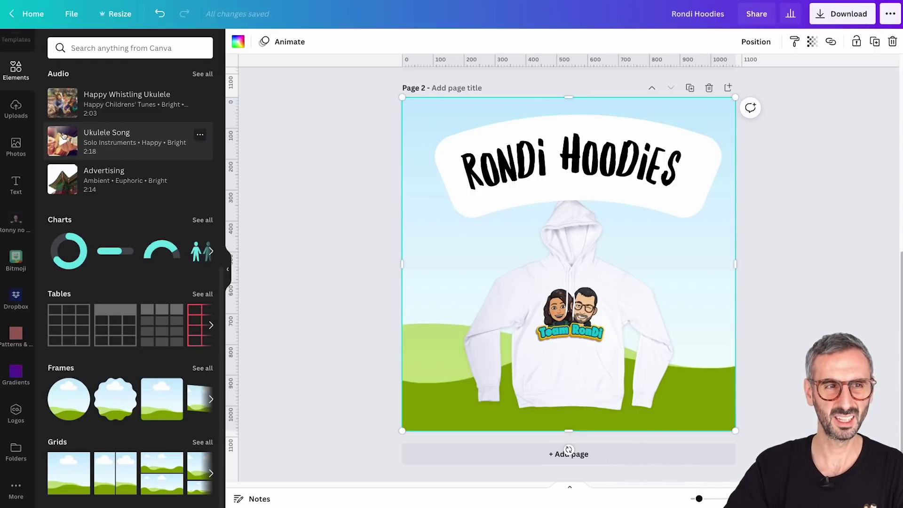
Search Photos for 'yellow gradient' and drop one onto the page as its background
{"action": "scroll", "coordinate": [132, 141], "scroll_direction": "up", "scroll_amount": 1}
{"action": "scroll", "coordinate": [18, 80], "scroll_direction": "up", "scroll_amount": 1}
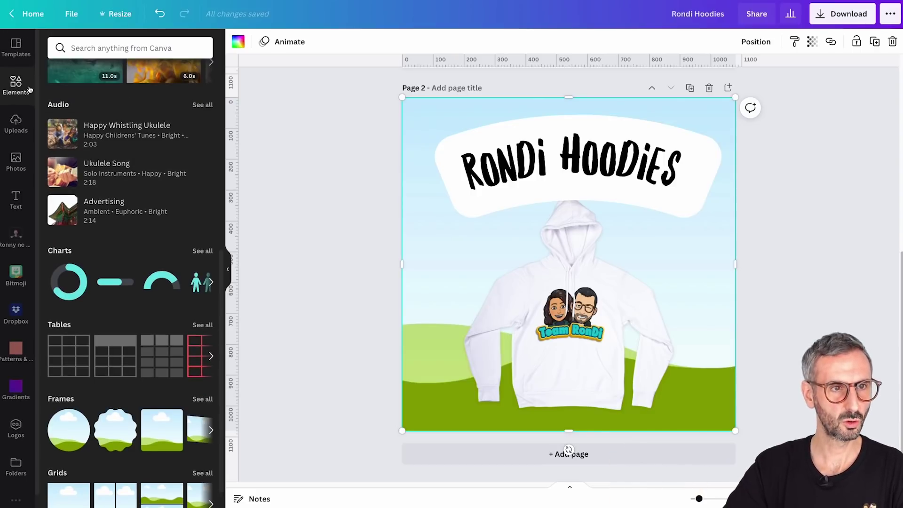
{"action": "left_click", "coordinate": [16, 83]}
{"action": "left_click", "coordinate": [79, 49]}
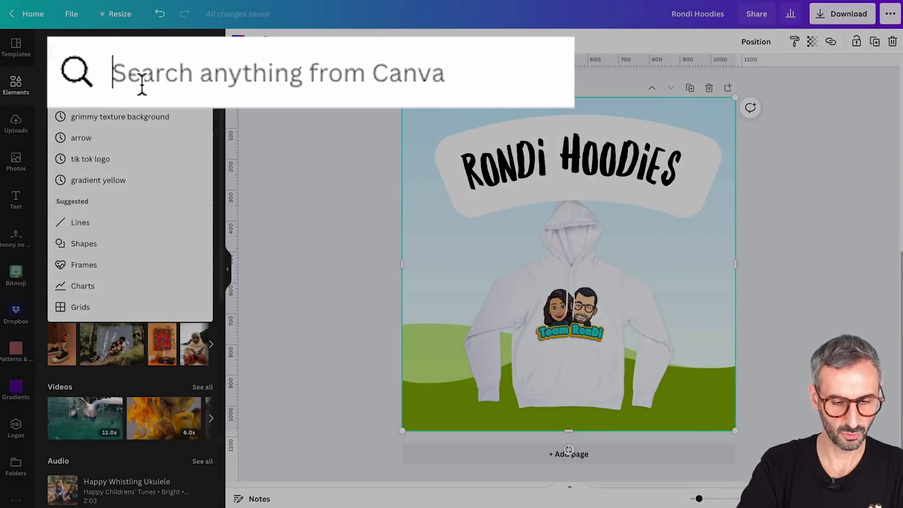
{"action": "type", "text": "yellow gradient"}
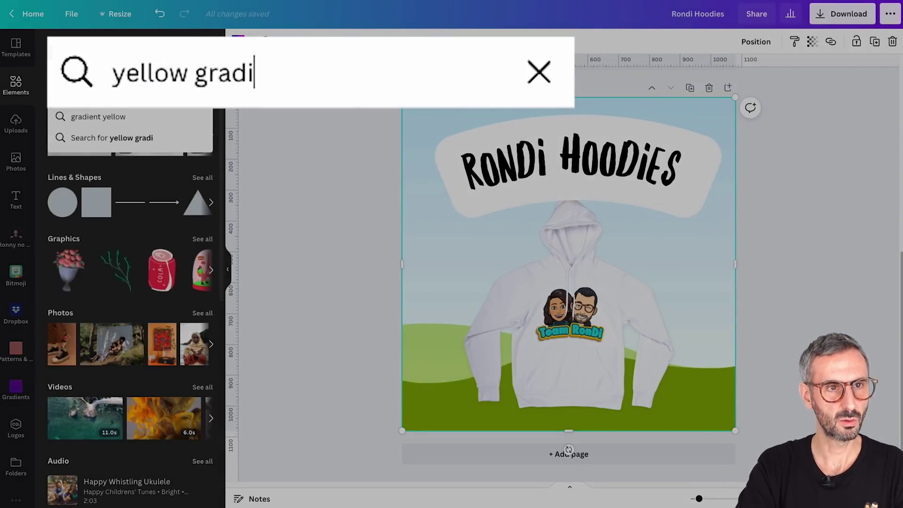
{"action": "key", "text": "Return"}
{"action": "left_click", "coordinate": [86, 73]}
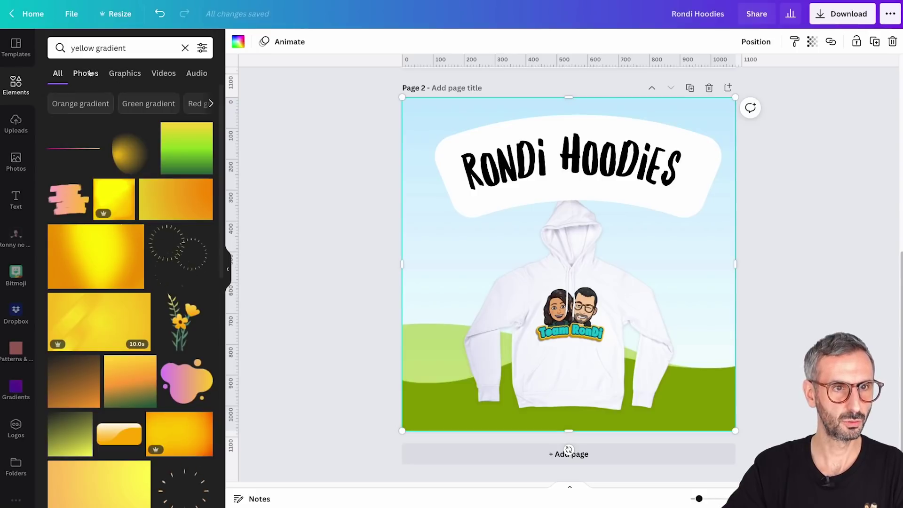
{"action": "scroll", "coordinate": [92, 347], "scroll_direction": "down", "scroll_amount": 1}
{"action": "scroll", "coordinate": [92, 347], "scroll_direction": "down", "scroll_amount": 6}
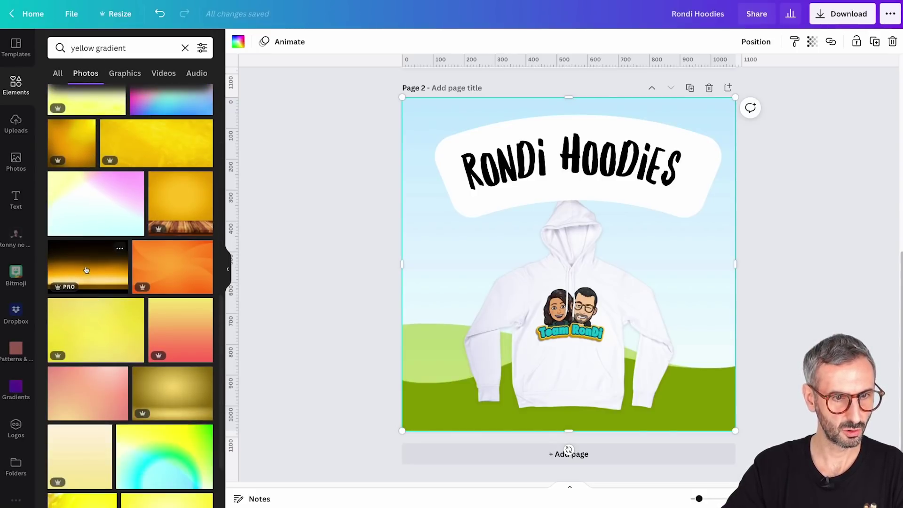
{"action": "scroll", "coordinate": [94, 314], "scroll_direction": "down", "scroll_amount": 3}
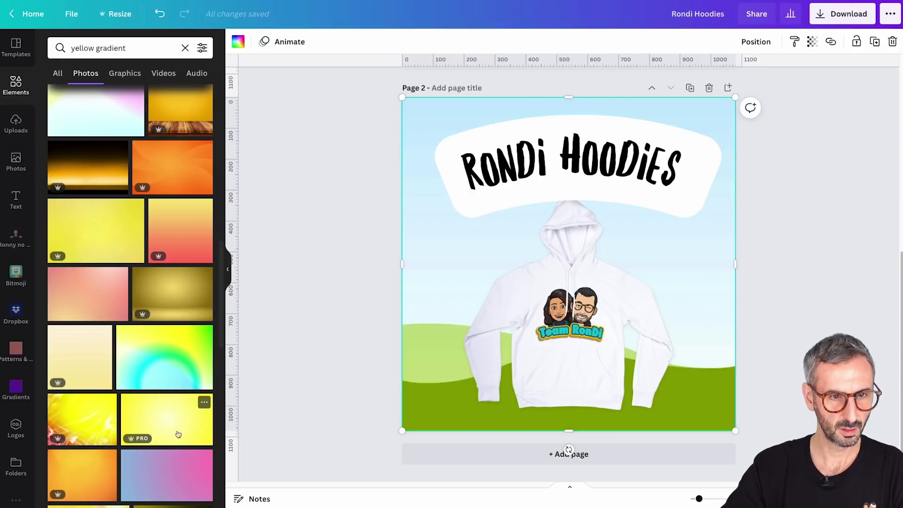
{"action": "left_click_drag", "start_coordinate": [169, 417], "coordinate": [429, 192]}
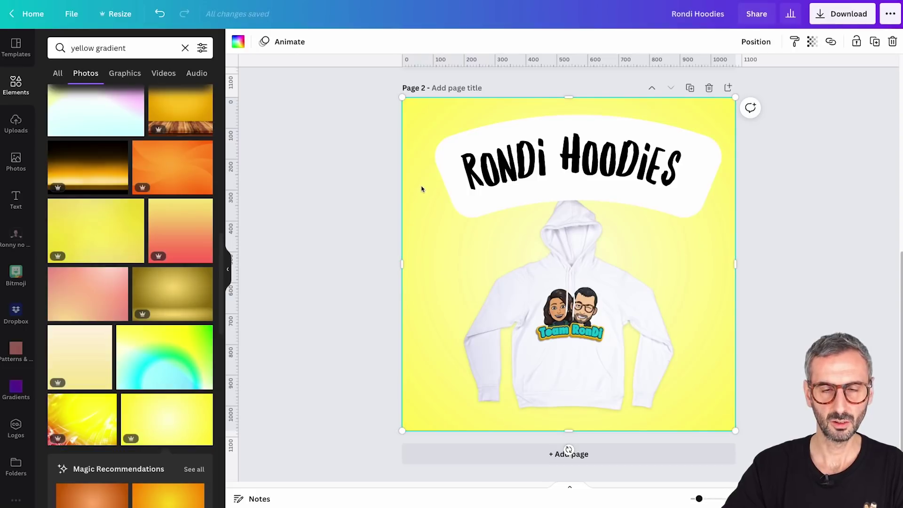
{"action": "left_click", "coordinate": [746, 266]}
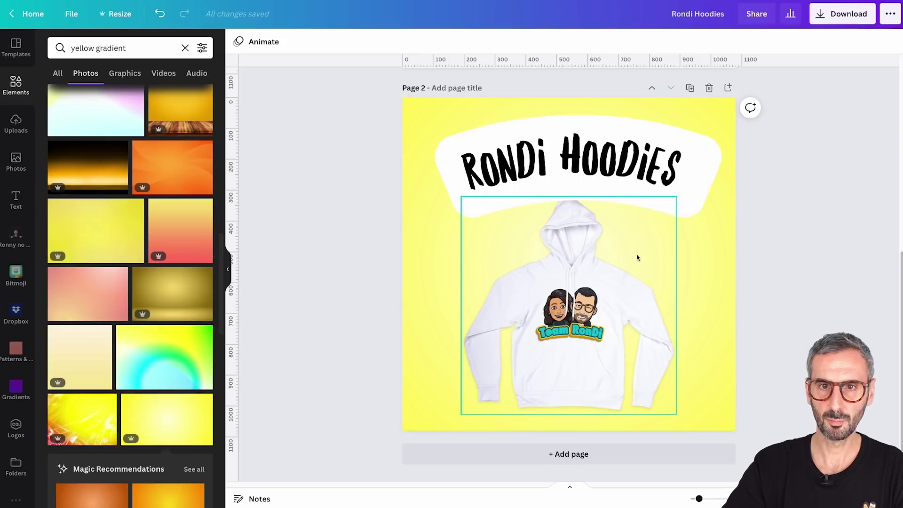
Enlarge the hoodie image from its top-left corner and rotate it to -6°
{"action": "left_click", "coordinate": [600, 292]}
{"action": "left_click", "coordinate": [756, 41]}
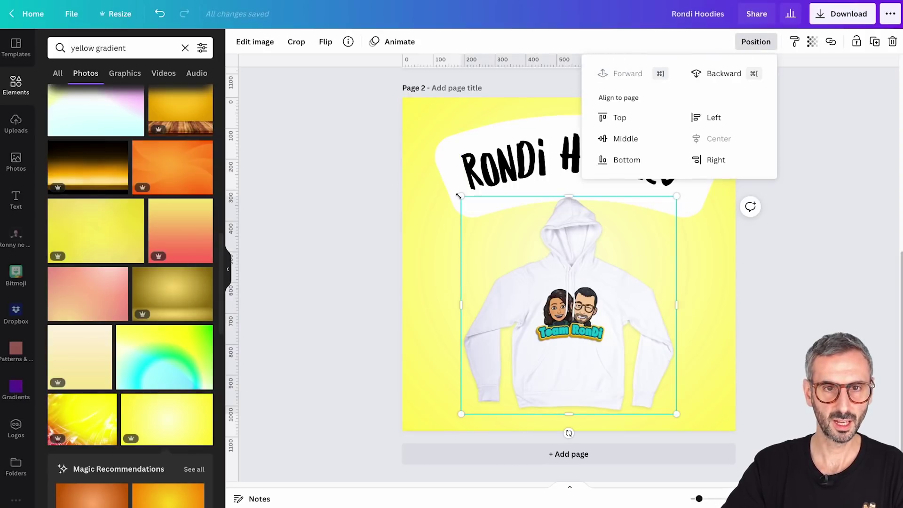
{"action": "left_click_drag", "start_coordinate": [461, 196], "coordinate": [445, 190]}
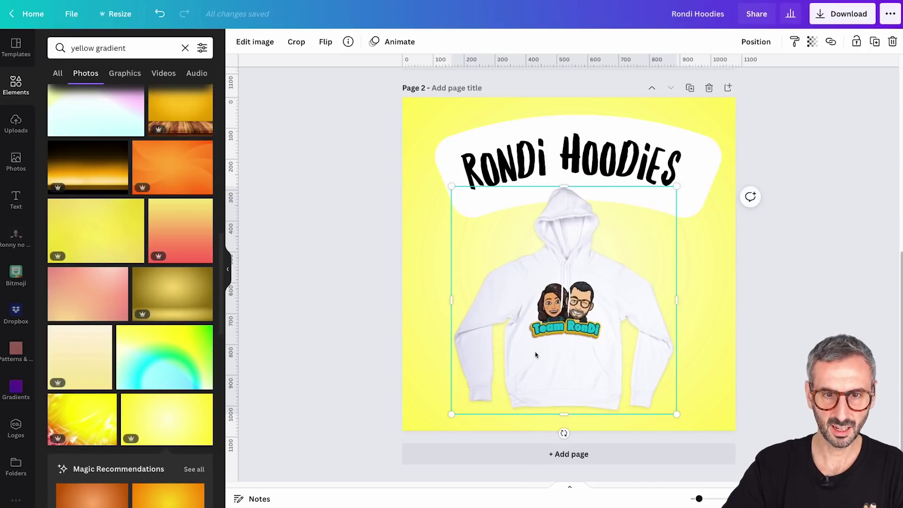
{"action": "left_click_drag", "start_coordinate": [564, 433], "coordinate": [579, 438]}
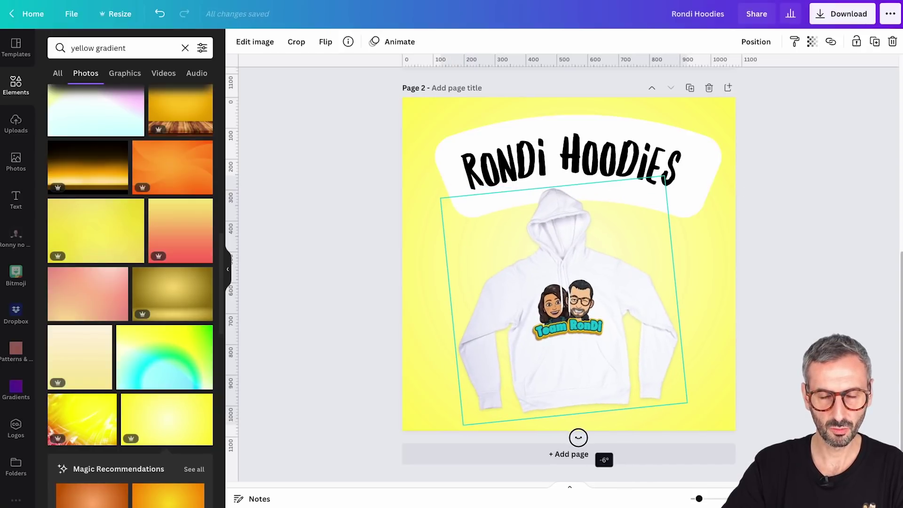
{"action": "left_click", "coordinate": [816, 307]}
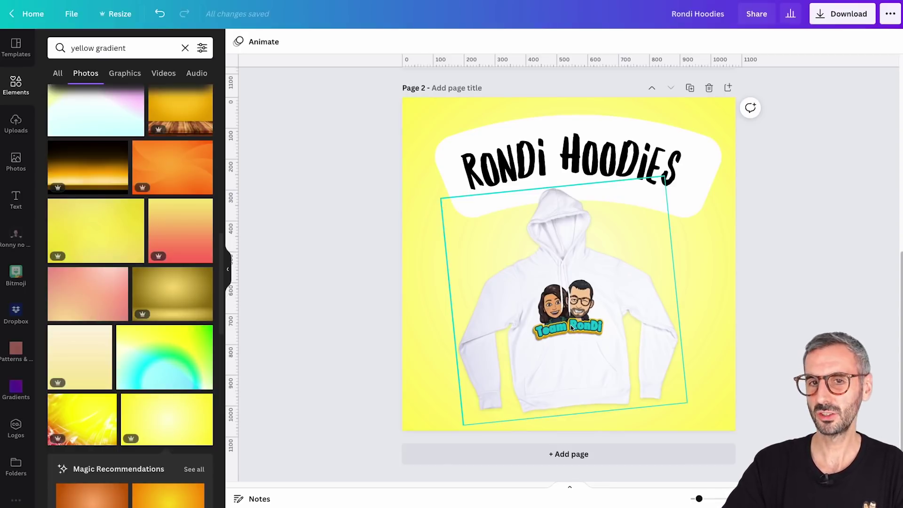
{"action": "left_click", "coordinate": [613, 125]}
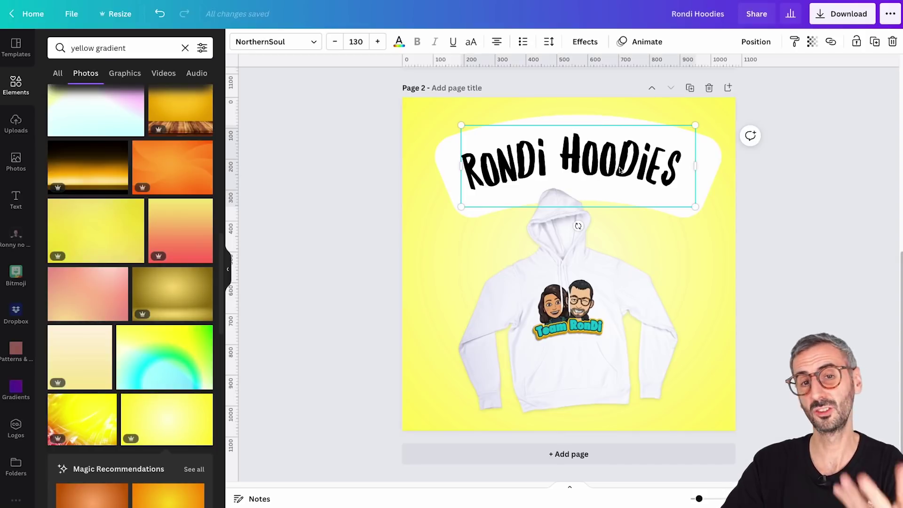
Copy and paste the white-banner RONDi HOODiES title, moving the duplicate down over the hoodie
{"action": "left_click", "coordinate": [719, 159]}
{"action": "left_click", "coordinate": [679, 156]}
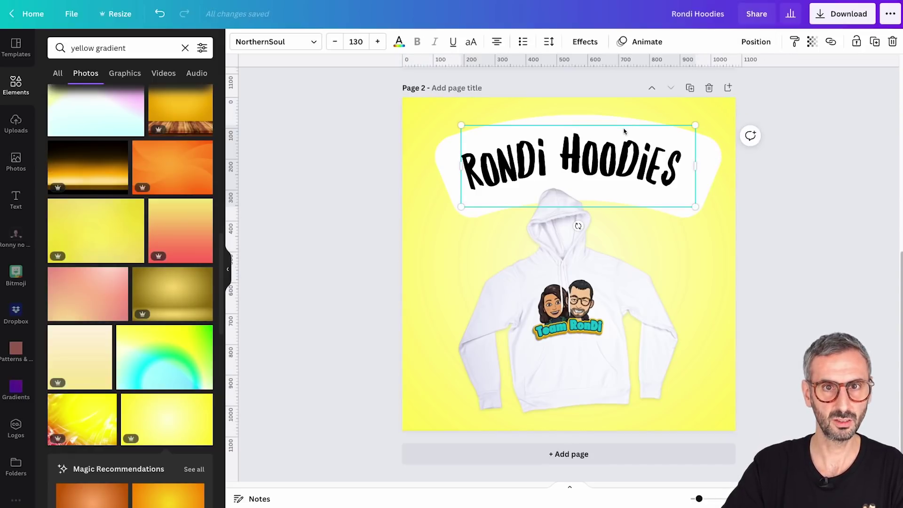
{"action": "key", "text": "super+c"}
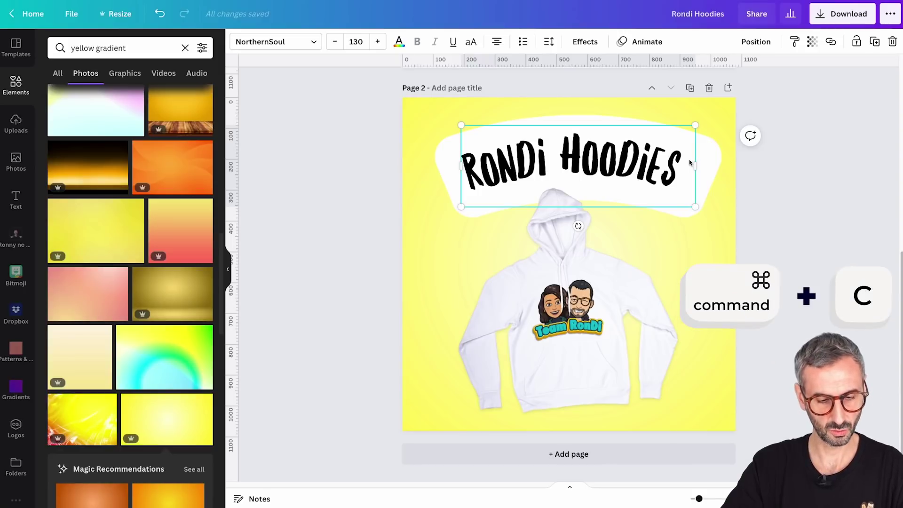
{"action": "key", "text": "super+v"}
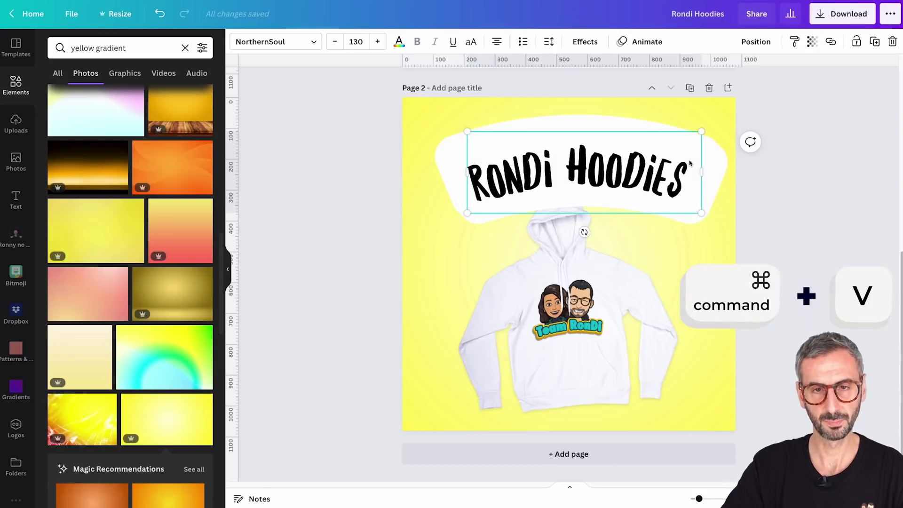
{"action": "mouse_move", "coordinate": [646, 182]}
{"action": "left_mouse_down"}
{"action": "mouse_move", "coordinate": [640, 277]}
{"action": "mouse_move", "coordinate": [640, 198]}
{"action": "left_mouse_up"}
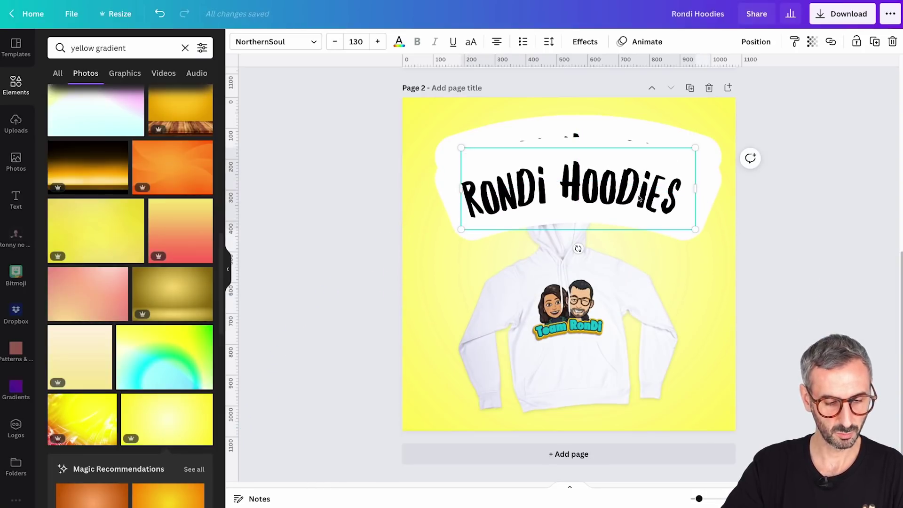
{"action": "left_click_drag", "start_coordinate": [639, 199], "coordinate": [646, 263]}
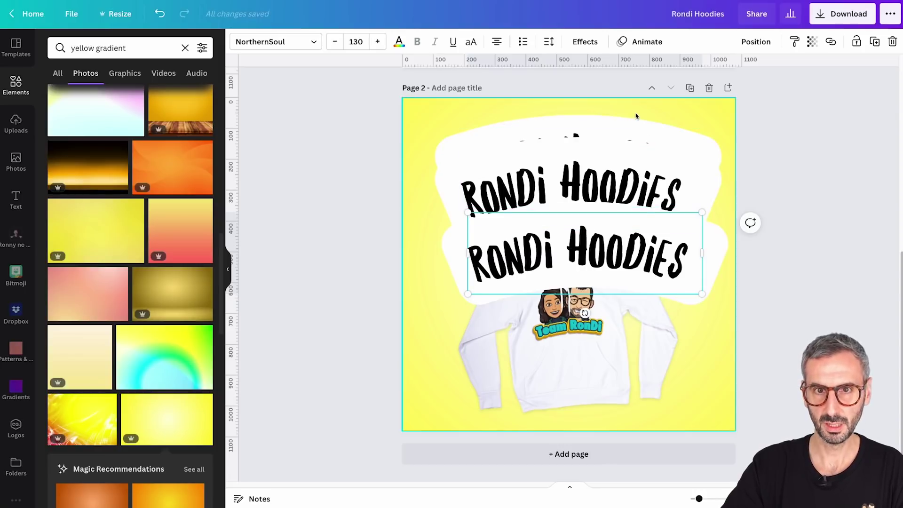
{"action": "left_click", "coordinate": [708, 182]}
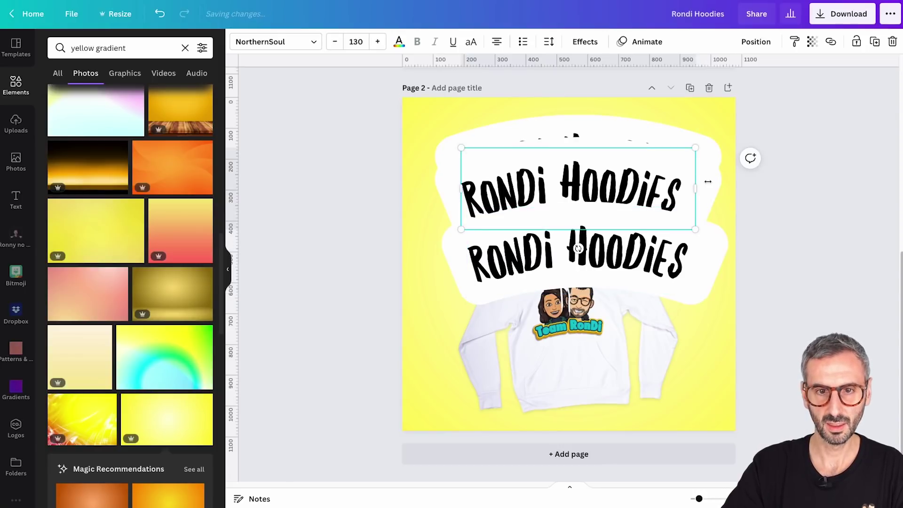
{"action": "key", "text": "ctrl+z"}
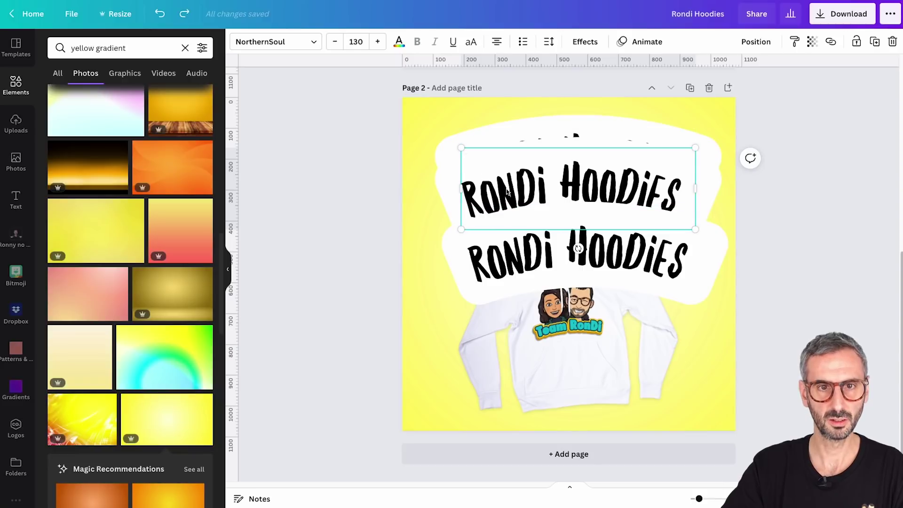
Set the upper title's background colour to teal and the lower title's to orange
{"action": "left_click", "coordinate": [585, 41]}
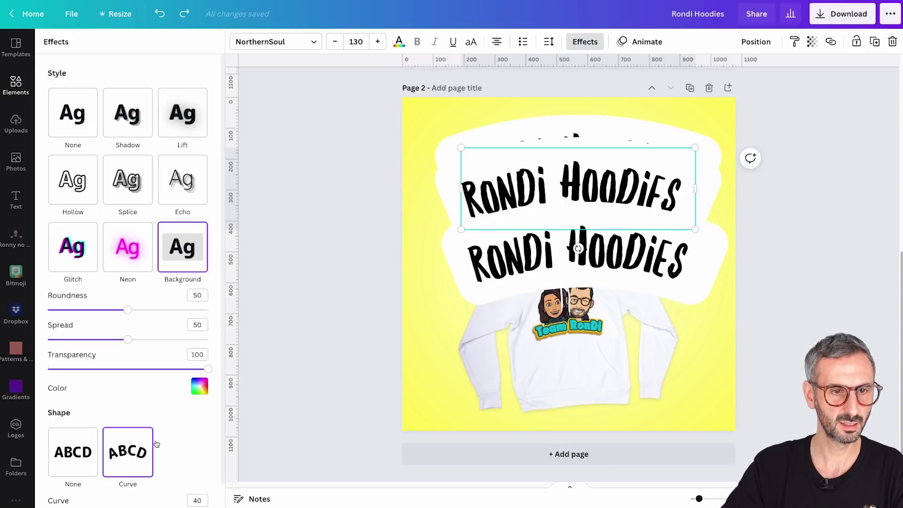
{"action": "left_click", "coordinate": [199, 386]}
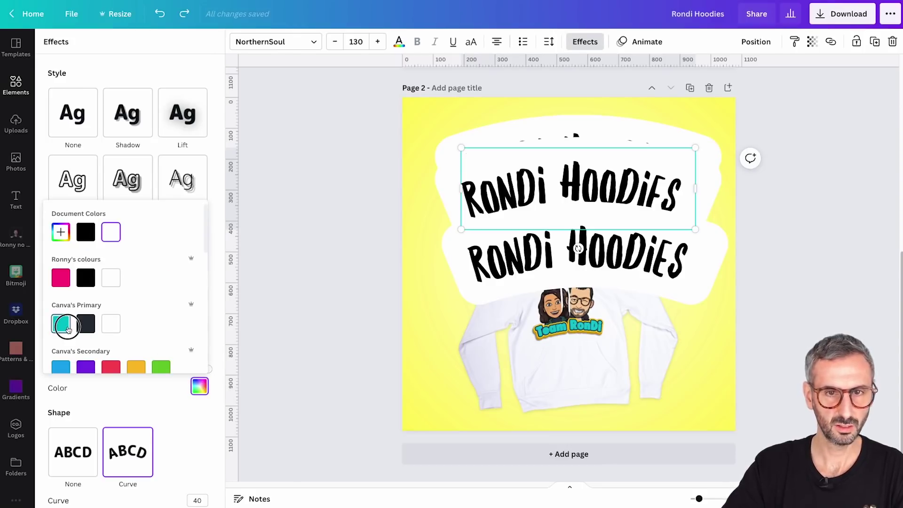
{"action": "left_click", "coordinate": [67, 327]}
{"action": "left_click", "coordinate": [465, 282]}
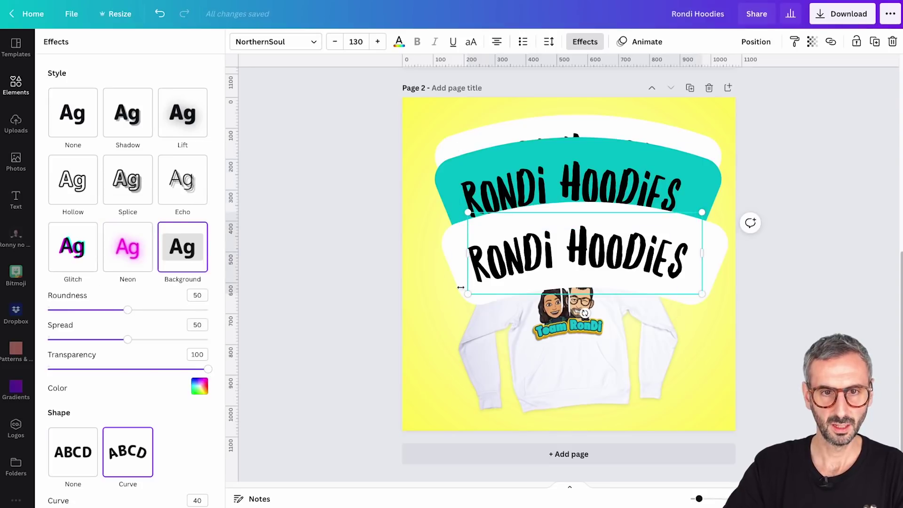
{"action": "left_click", "coordinate": [199, 388]}
{"action": "scroll", "coordinate": [109, 349], "scroll_direction": "down", "scroll_amount": 1}
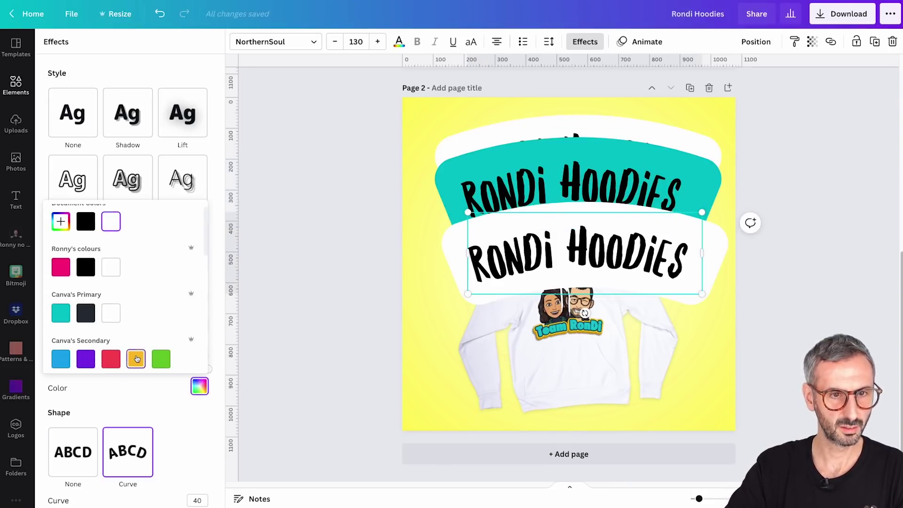
{"action": "left_click", "coordinate": [136, 359]}
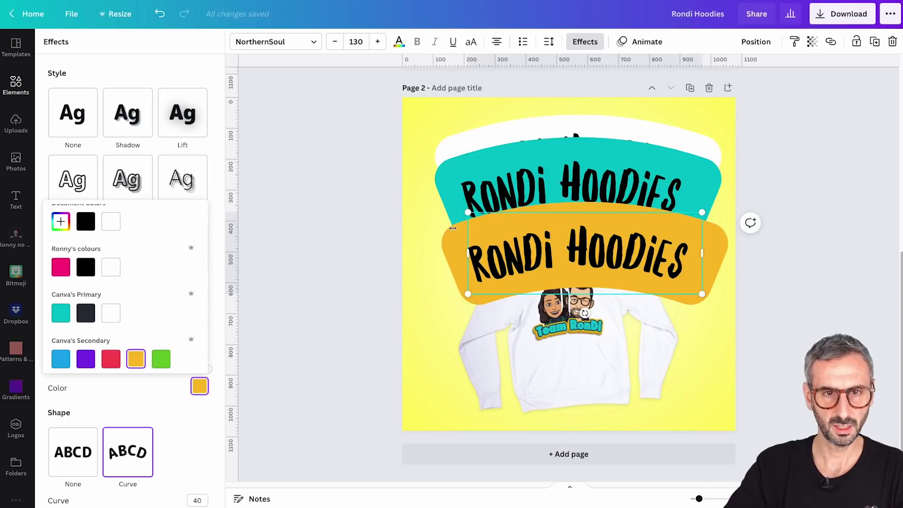
Select both titles together and drag a corner to enlarge them
{"action": "left_click", "coordinate": [440, 180]}
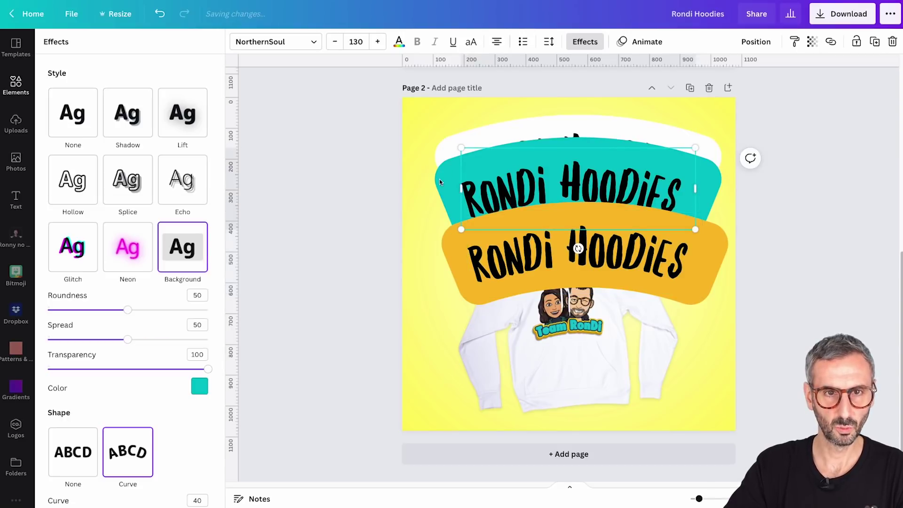
{"action": "left_click", "coordinate": [453, 258], "text": "shift"}
{"action": "left_click_drag", "start_coordinate": [462, 294], "coordinate": [450, 303]}
{"action": "left_click", "coordinate": [440, 261]}
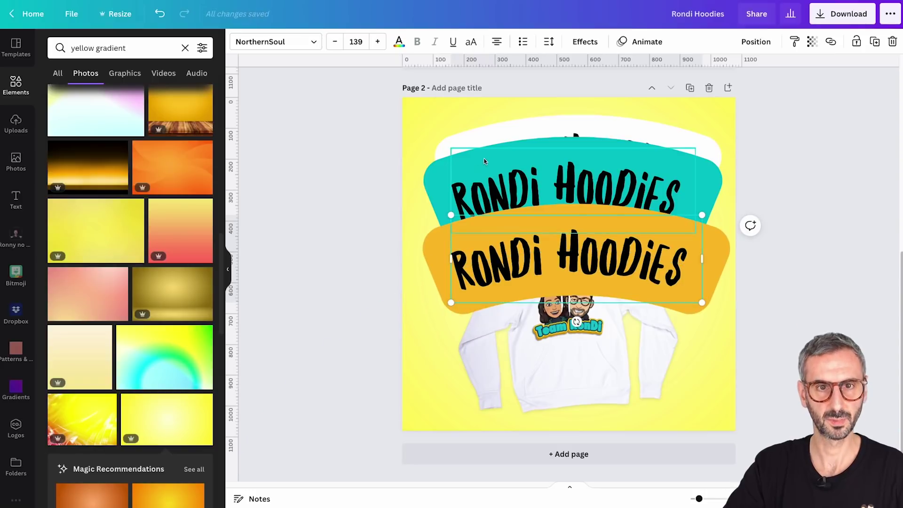
Move the teal title up toward the page top and send it one layer backward
{"action": "left_click", "coordinate": [447, 172]}
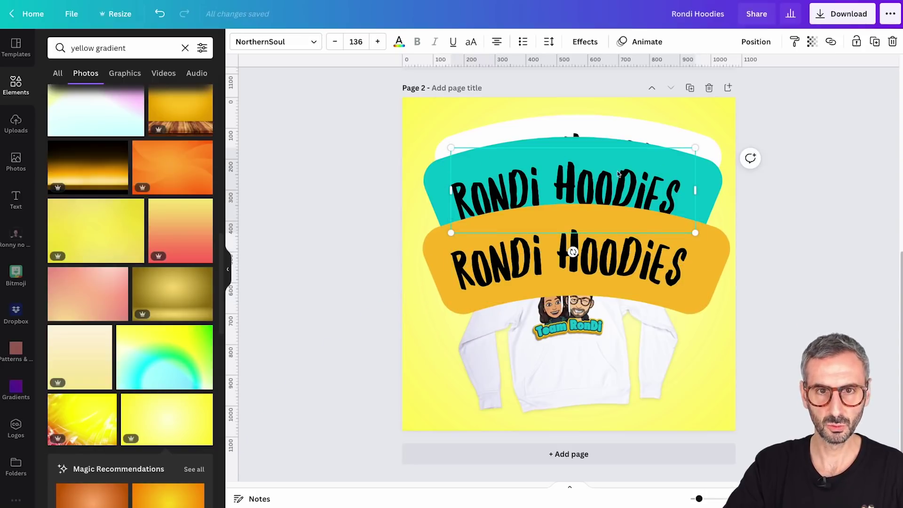
{"action": "left_click", "coordinate": [869, 151]}
{"action": "left_click_drag", "start_coordinate": [555, 172], "coordinate": [553, 141]}
{"action": "left_click", "coordinate": [756, 41]}
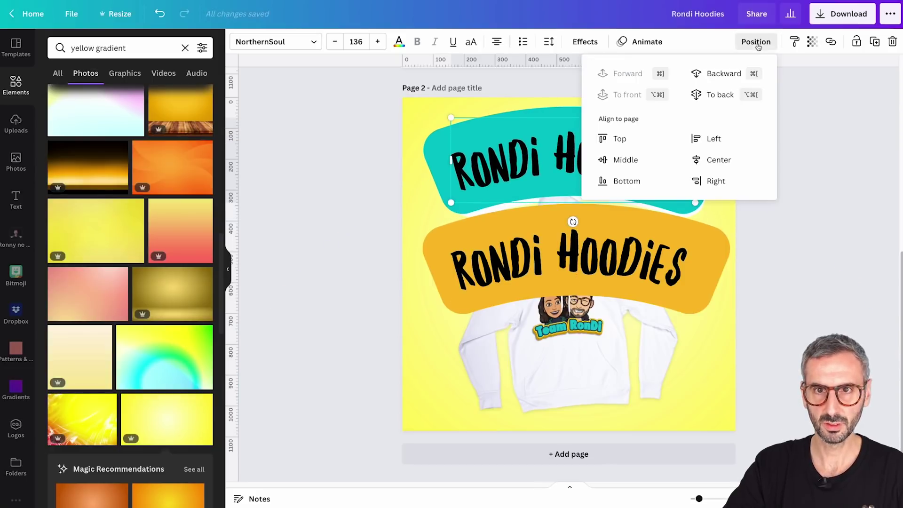
{"action": "left_click", "coordinate": [723, 82]}
{"action": "left_click", "coordinate": [816, 228]}
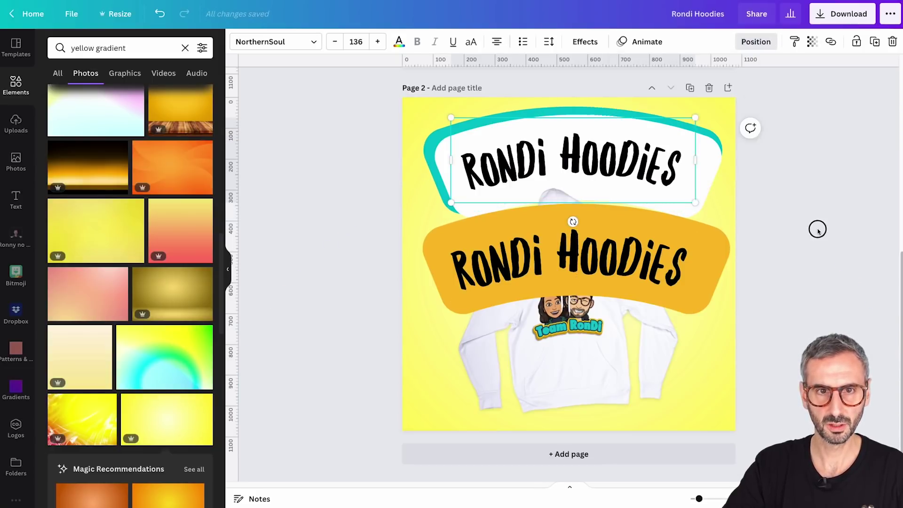
{"action": "left_click", "coordinate": [720, 338]}
Shrink the white-backed title slightly, centre it horizontally, and seat it inside the teal banner
{"action": "left_click", "coordinate": [495, 170]}
{"action": "left_click_drag", "start_coordinate": [450, 117], "coordinate": [461, 125]}
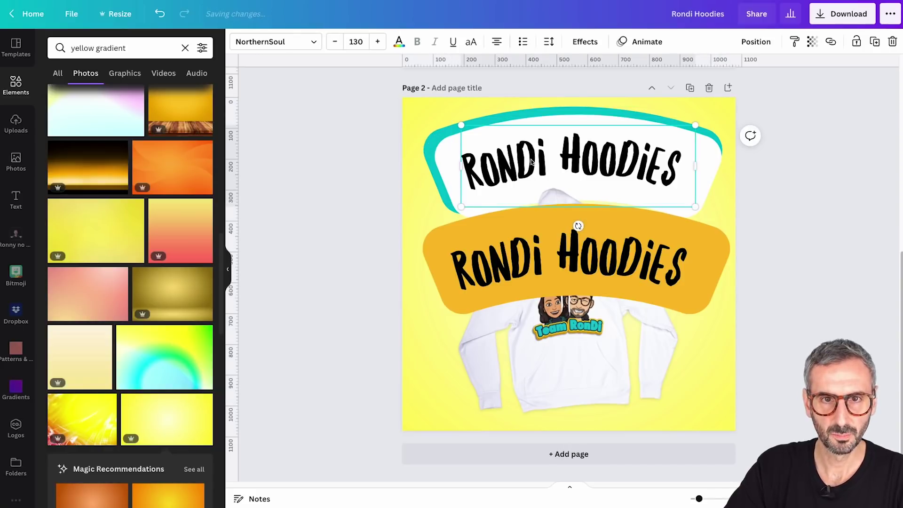
{"action": "left_click_drag", "start_coordinate": [442, 160], "coordinate": [454, 179]}
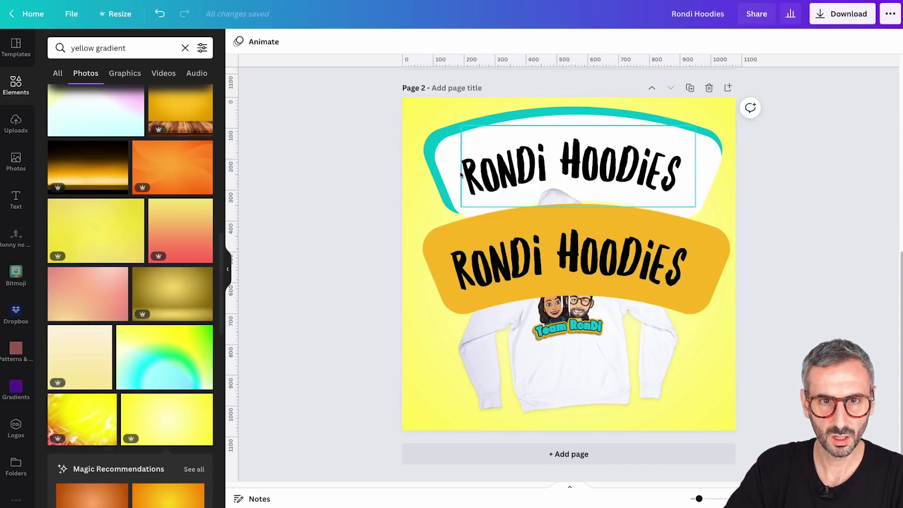
{"action": "key", "text": "ctrl+z"}
{"action": "key", "text": "ctrl+z"}
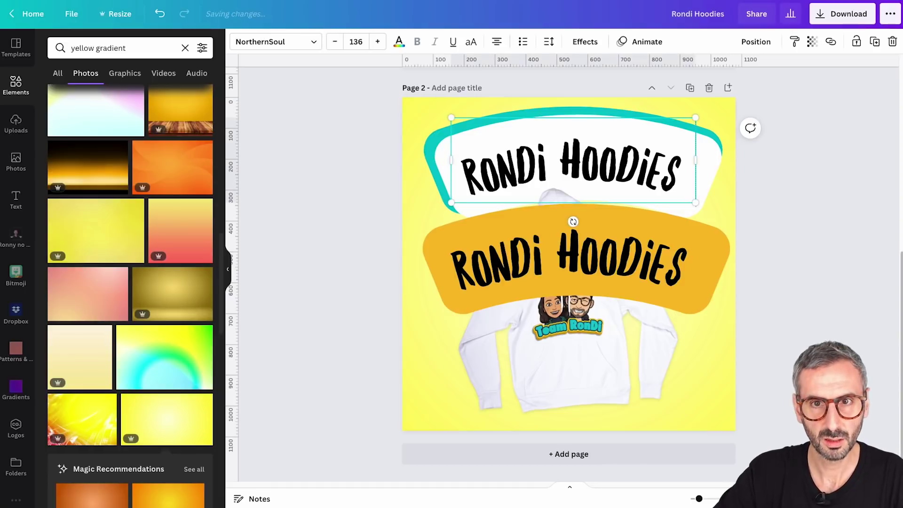
{"action": "left_click", "coordinate": [758, 42]}
{"action": "left_click", "coordinate": [733, 165]}
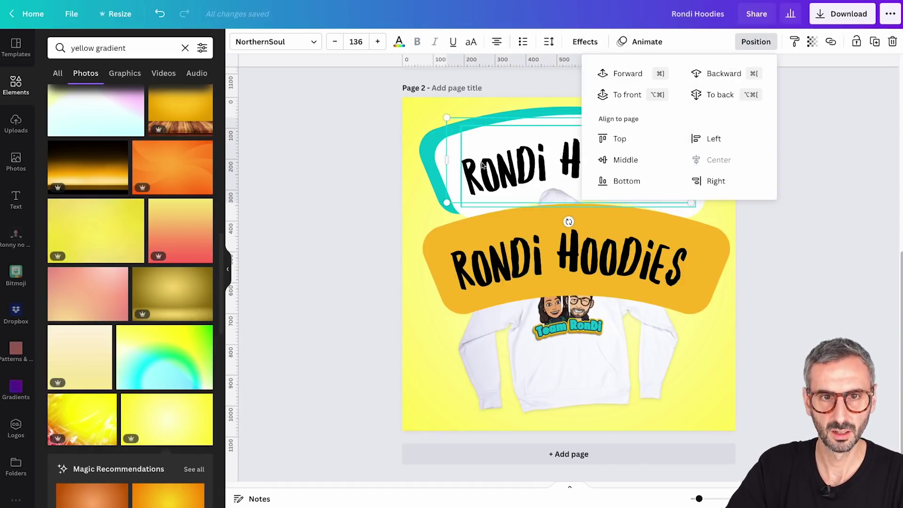
{"action": "left_click", "coordinate": [349, 160]}
{"action": "left_click_drag", "start_coordinate": [600, 172], "coordinate": [591, 164]}
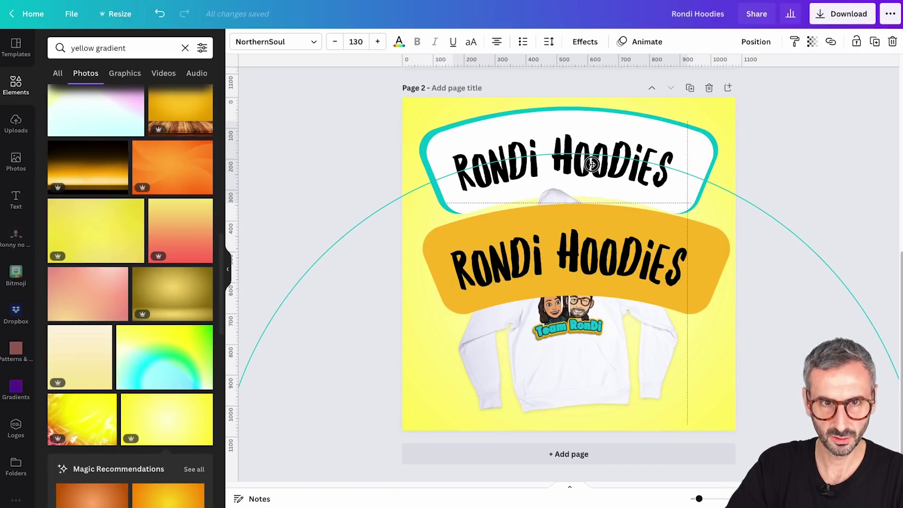
Move the orange banner onto the top titles, layer it behind, enlarge it, then select all banners
{"action": "left_click", "coordinate": [584, 274]}
{"action": "left_click_drag", "start_coordinate": [584, 273], "coordinate": [576, 166]}
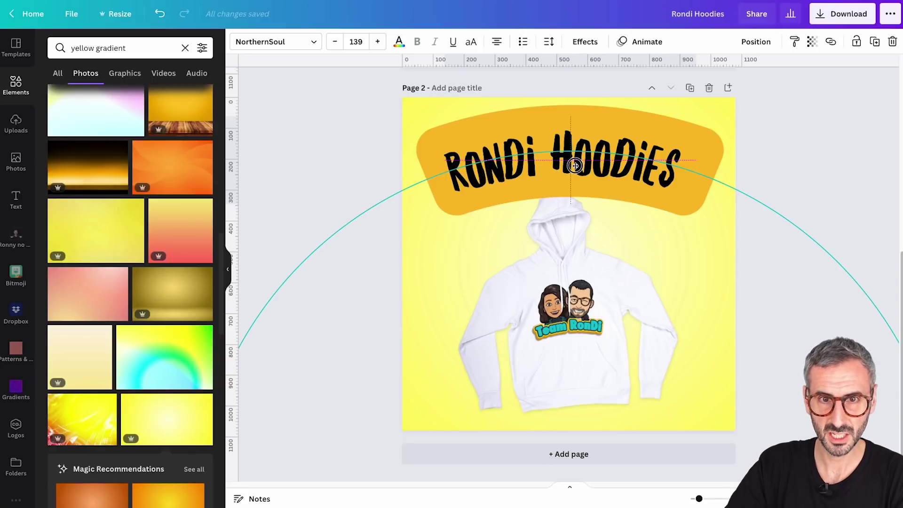
{"action": "left_click_drag", "start_coordinate": [576, 166], "coordinate": [576, 168]}
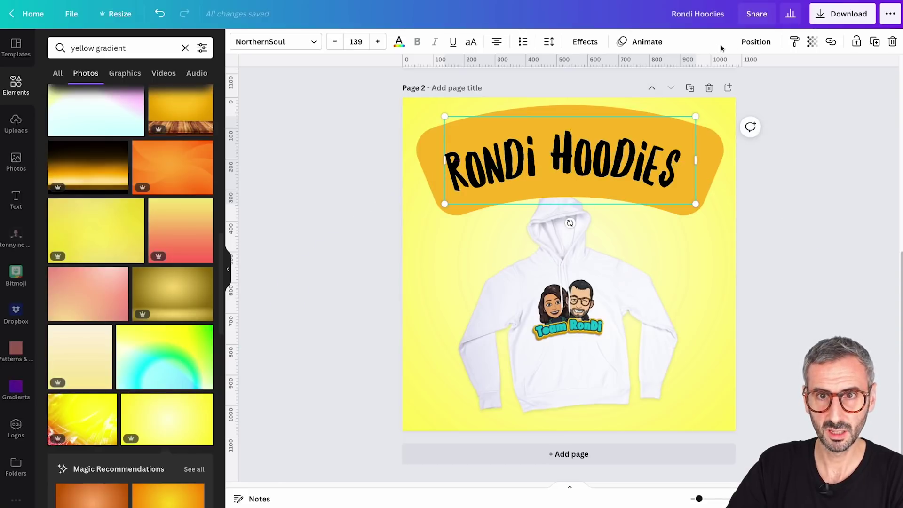
{"action": "left_click", "coordinate": [743, 43]}
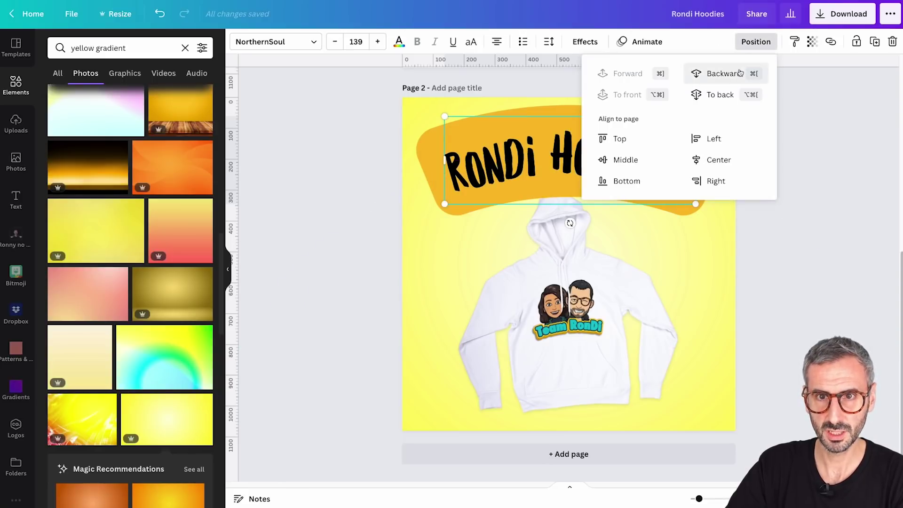
{"action": "left_click", "coordinate": [705, 94]}
{"action": "left_click", "coordinate": [626, 75]}
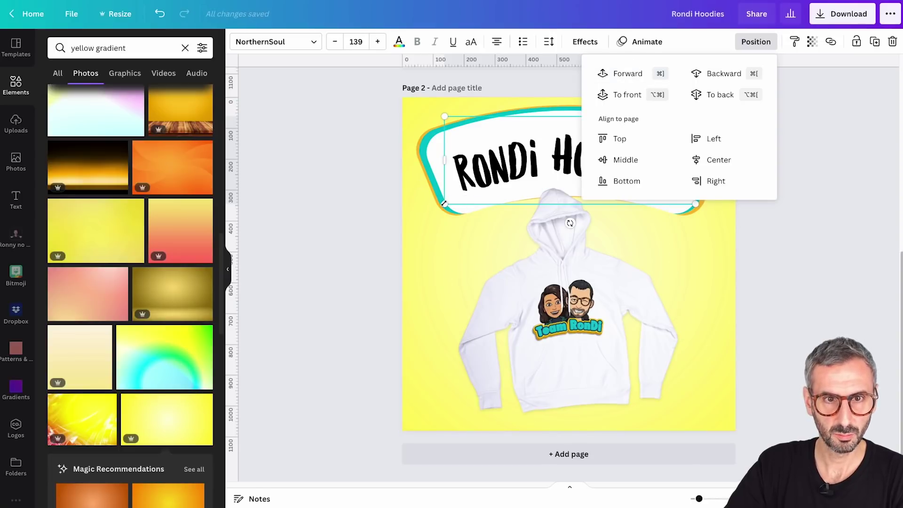
{"action": "left_click_drag", "start_coordinate": [445, 203], "coordinate": [441, 205]}
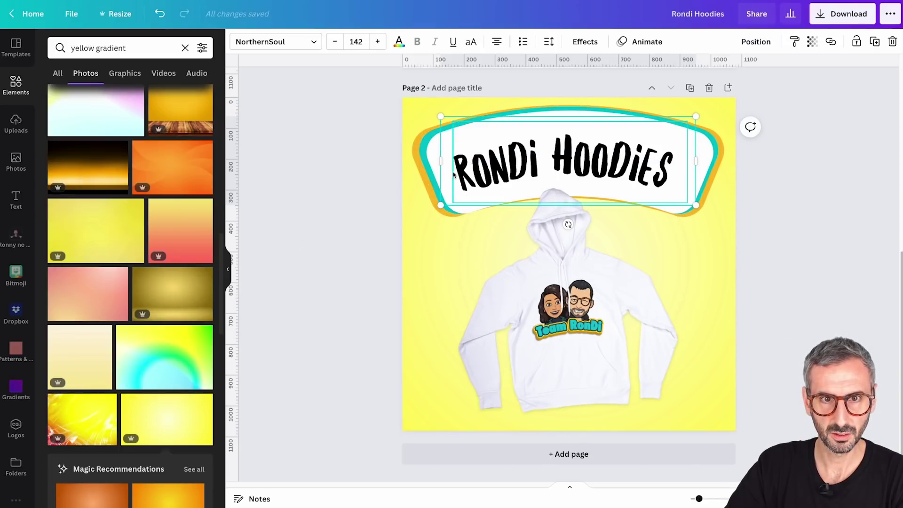
{"action": "left_click", "coordinate": [288, 197]}
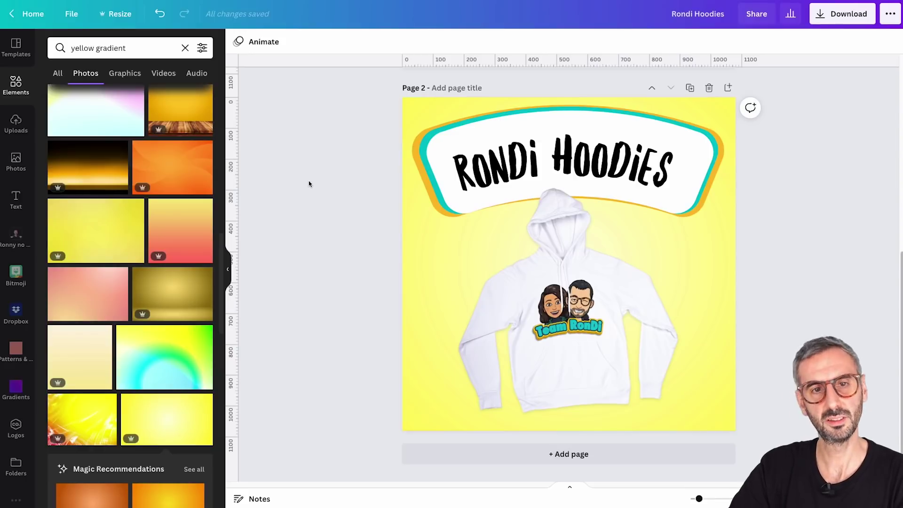
{"action": "left_click_drag", "start_coordinate": [309, 174], "coordinate": [742, 82]}
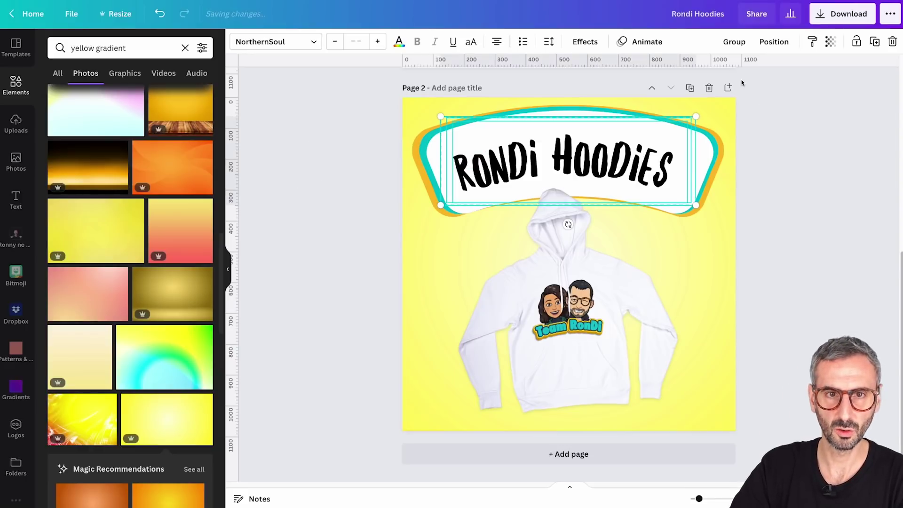
Group the white, teal and orange Rondi Hoodies banners into one element
{"action": "left_click", "coordinate": [741, 42]}
{"action": "left_click", "coordinate": [791, 41]}
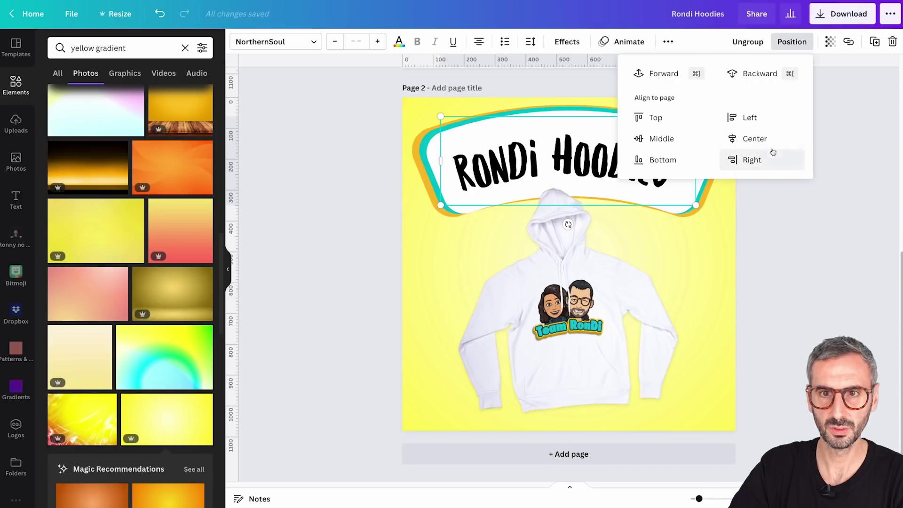
{"action": "left_click", "coordinate": [837, 304]}
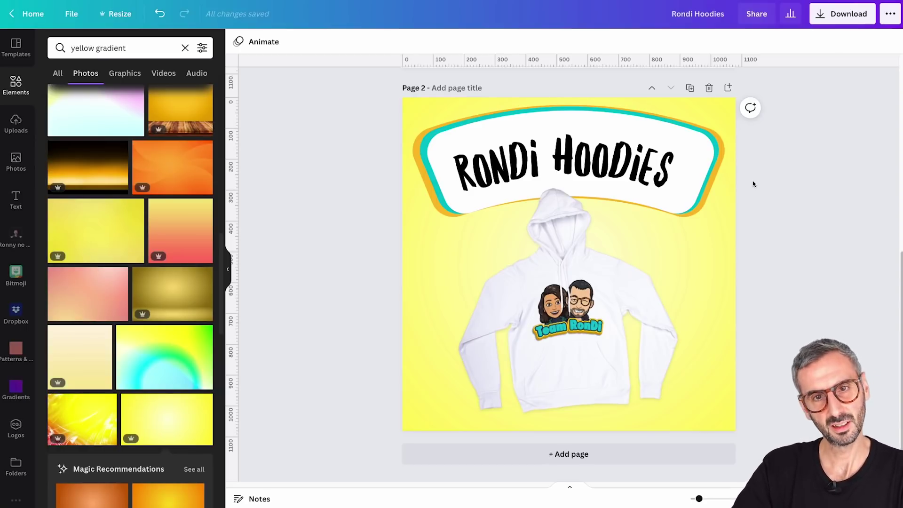
Enlarge the hoodie photo, lower the banner slightly, and move the hoodie up just beneath it
{"action": "left_click", "coordinate": [602, 358]}
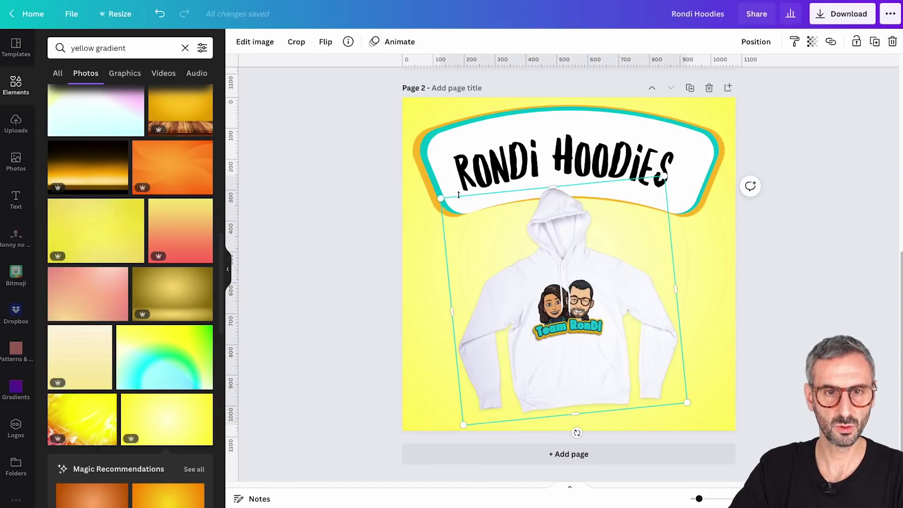
{"action": "left_click_drag", "start_coordinate": [441, 196], "coordinate": [429, 193]}
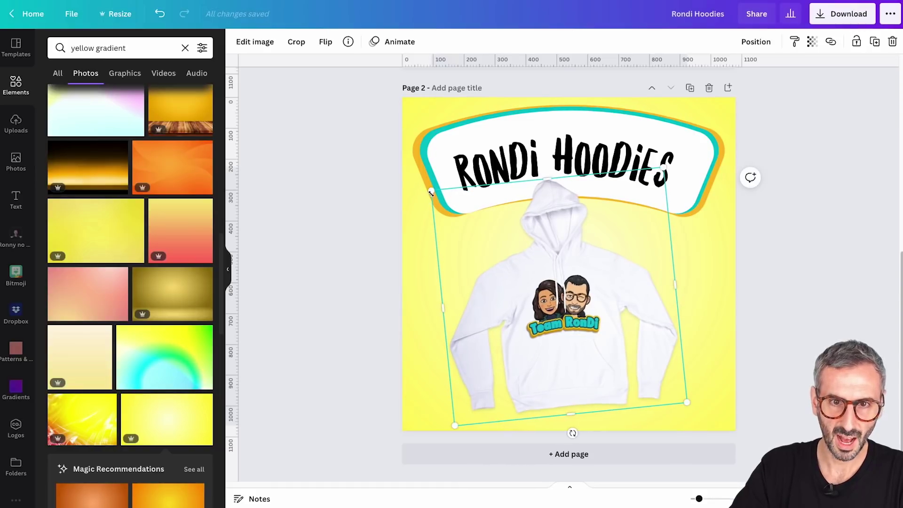
{"action": "left_click", "coordinate": [816, 330]}
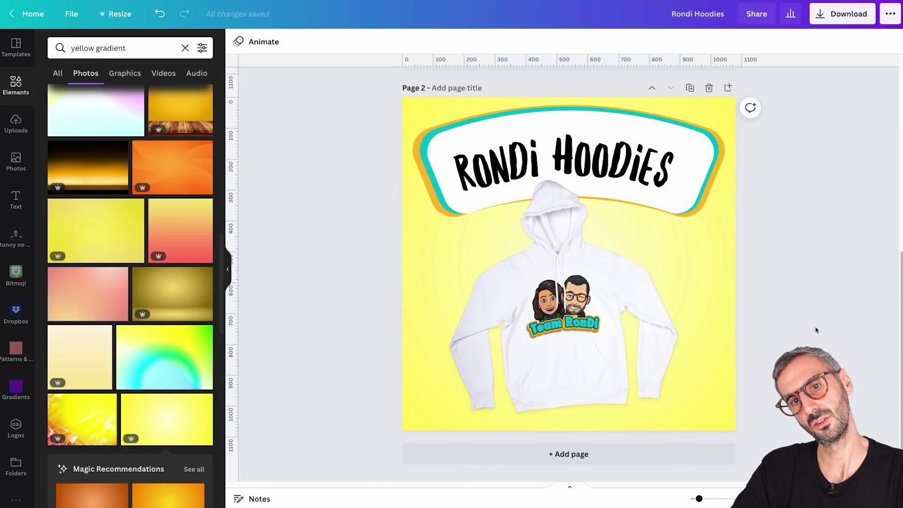
{"action": "left_click", "coordinate": [686, 161]}
{"action": "left_click_drag", "start_coordinate": [685, 161], "coordinate": [685, 176]}
{"action": "left_click_drag", "start_coordinate": [570, 429], "coordinate": [576, 344]}
{"action": "key", "text": "alt"}
{"action": "left_click", "coordinate": [847, 302]}
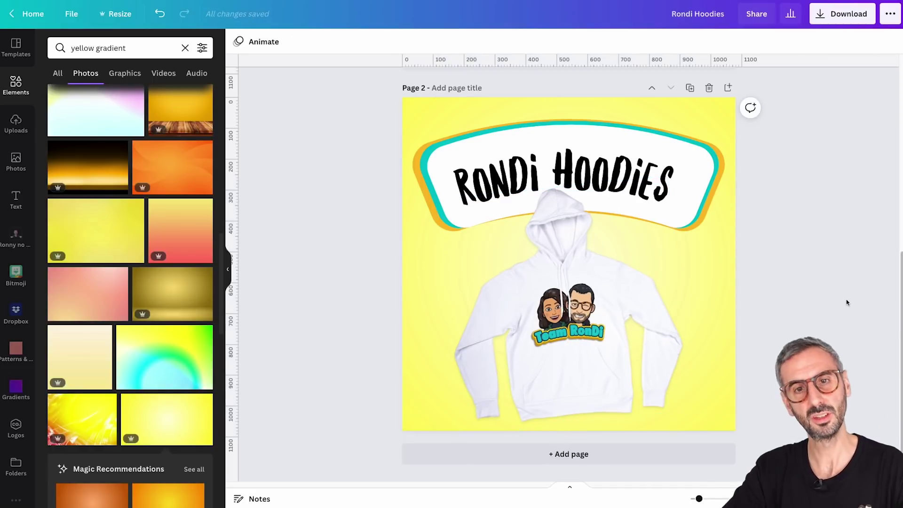
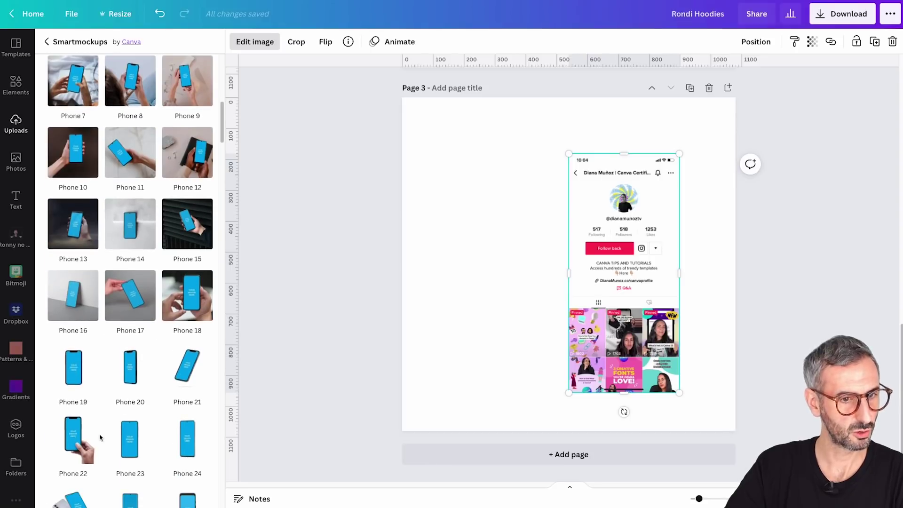
Frame the TikTok screenshot in the Phone 21 mockup and nudge it slightly down
{"action": "left_click", "coordinate": [192, 376]}
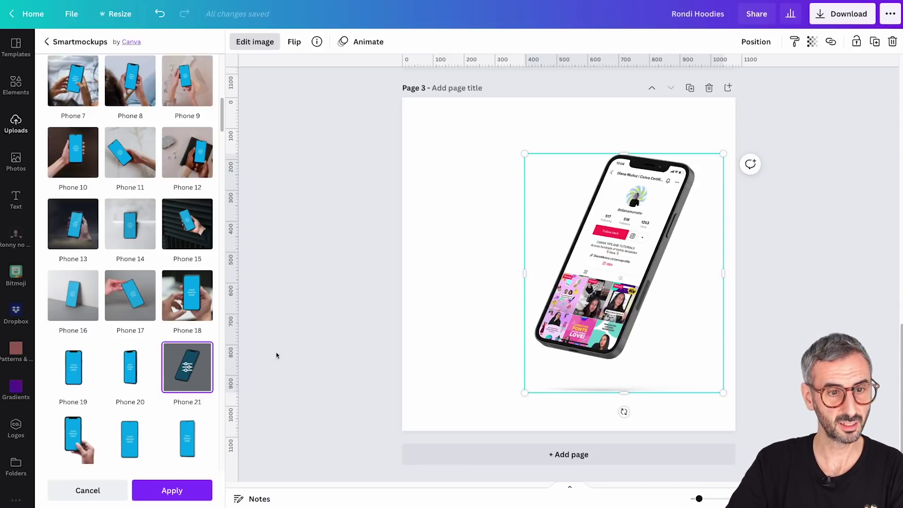
{"action": "left_click", "coordinate": [160, 493]}
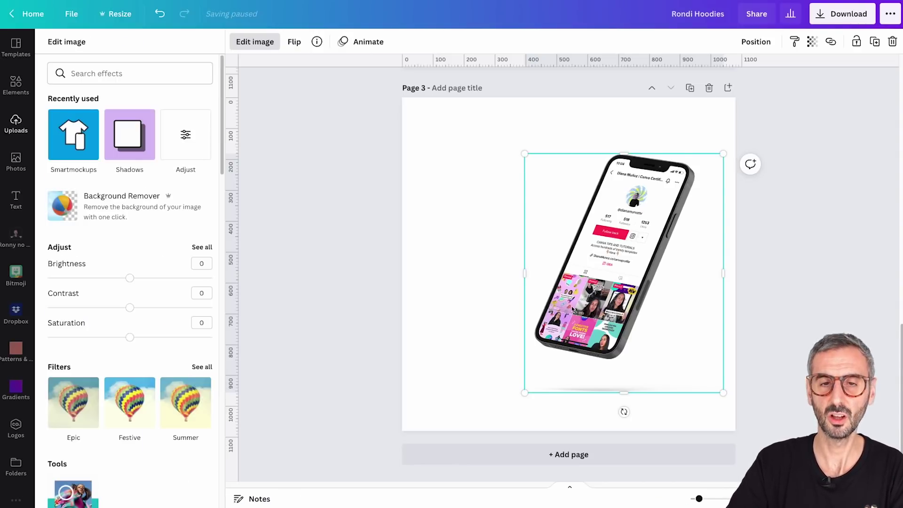
{"action": "left_click", "coordinate": [495, 331]}
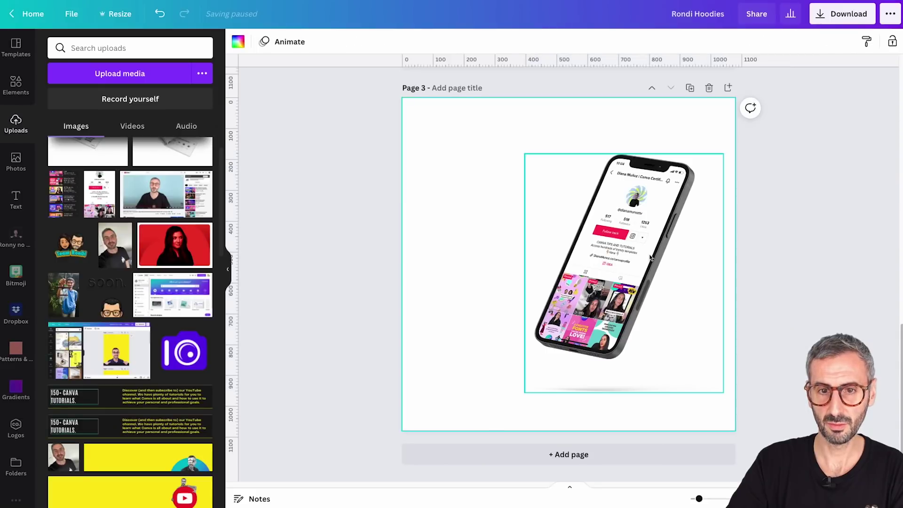
{"action": "left_click_drag", "start_coordinate": [637, 265], "coordinate": [647, 269]}
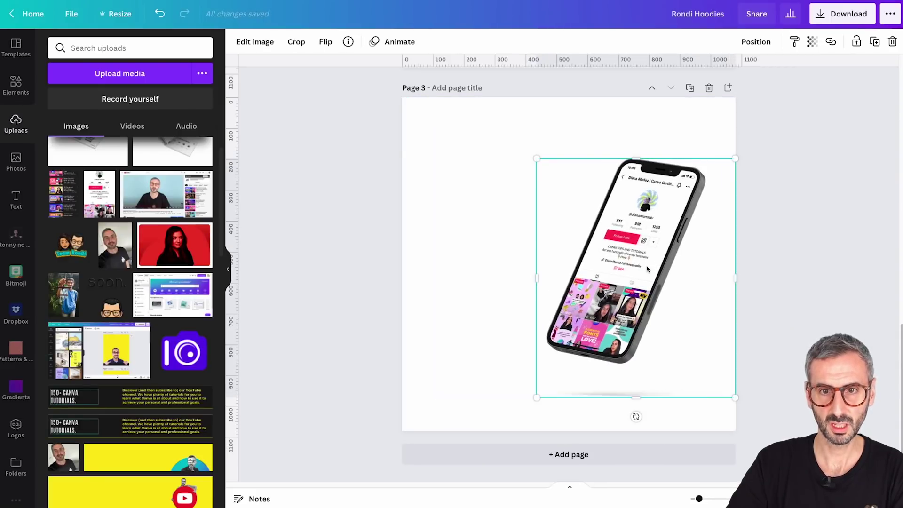
Crop away the empty bottom of the phone mockup image
{"action": "left_click", "coordinate": [630, 411]}
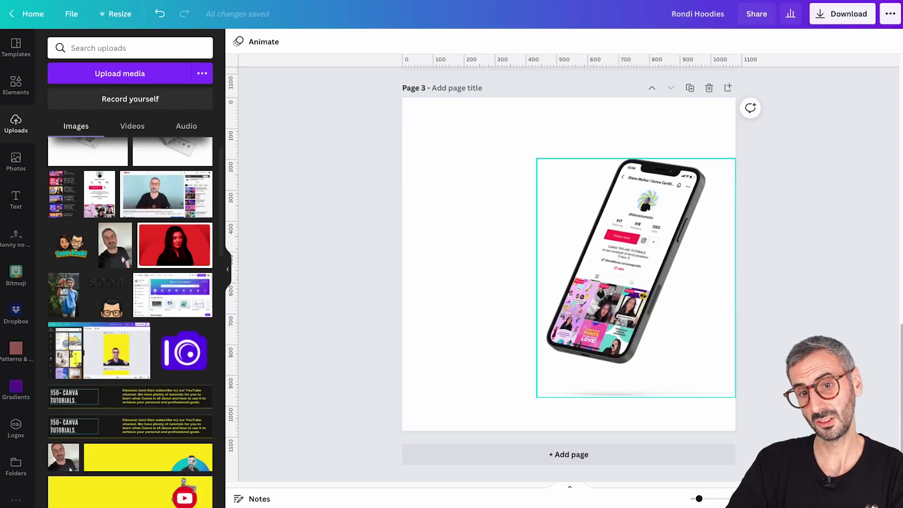
{"action": "left_click", "coordinate": [633, 394]}
{"action": "left_click_drag", "start_coordinate": [636, 399], "coordinate": [665, 383]}
{"action": "left_click", "coordinate": [769, 237]}
Tilt the phone mockup to about -12° and place it at the page's lower-right edge
{"action": "left_click", "coordinate": [667, 296]}
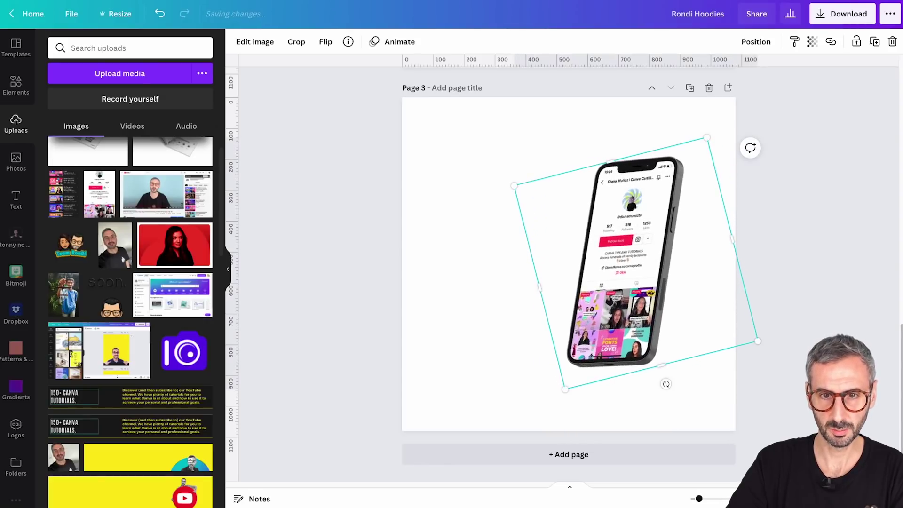
{"action": "left_click_drag", "start_coordinate": [604, 300], "coordinate": [633, 372]}
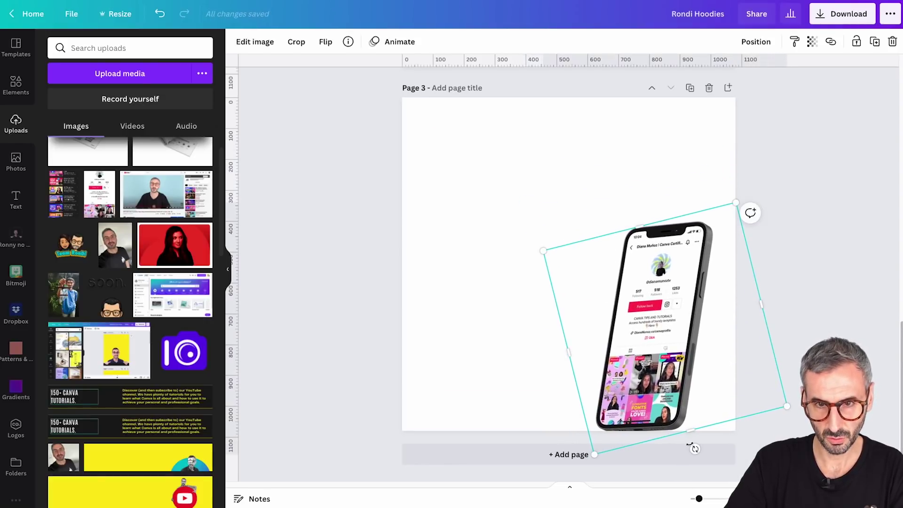
{"action": "left_click_drag", "start_coordinate": [693, 444], "coordinate": [690, 451]}
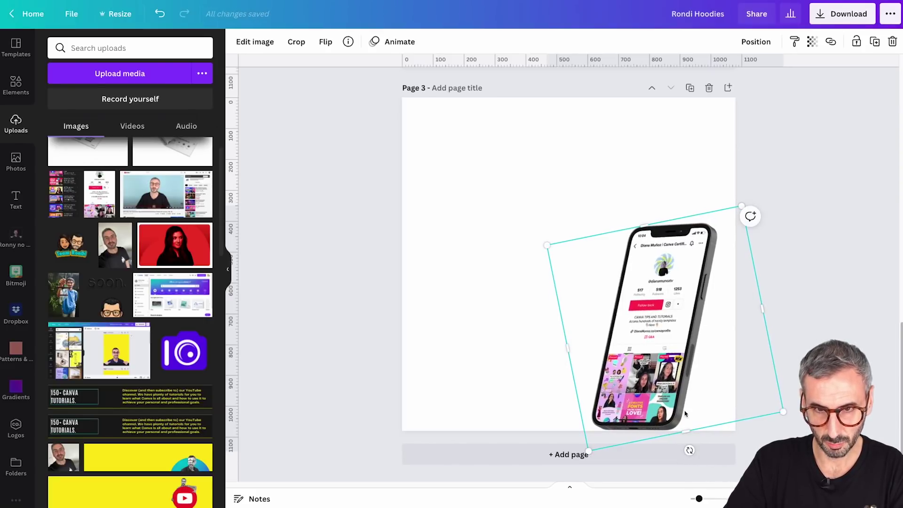
{"action": "left_click_drag", "start_coordinate": [652, 356], "coordinate": [670, 355]}
{"action": "left_click", "coordinate": [863, 178]}
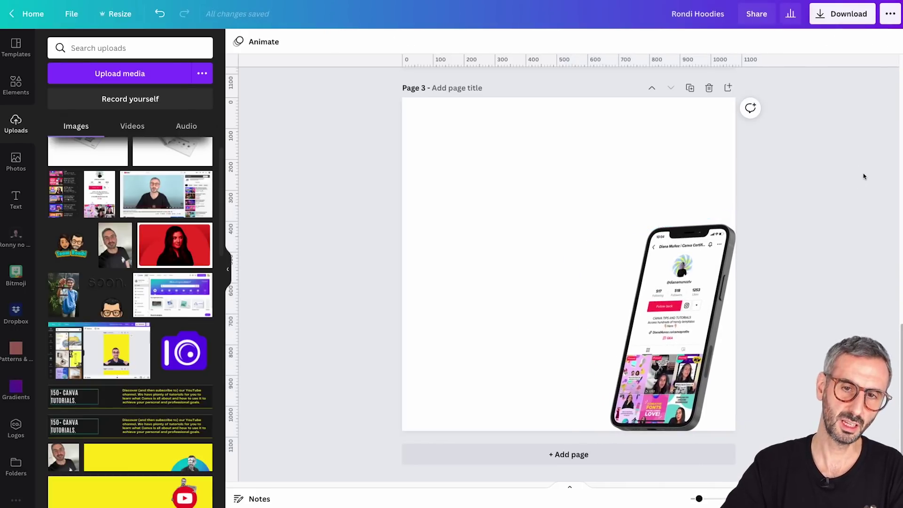
{"action": "left_click", "coordinate": [435, 219]}
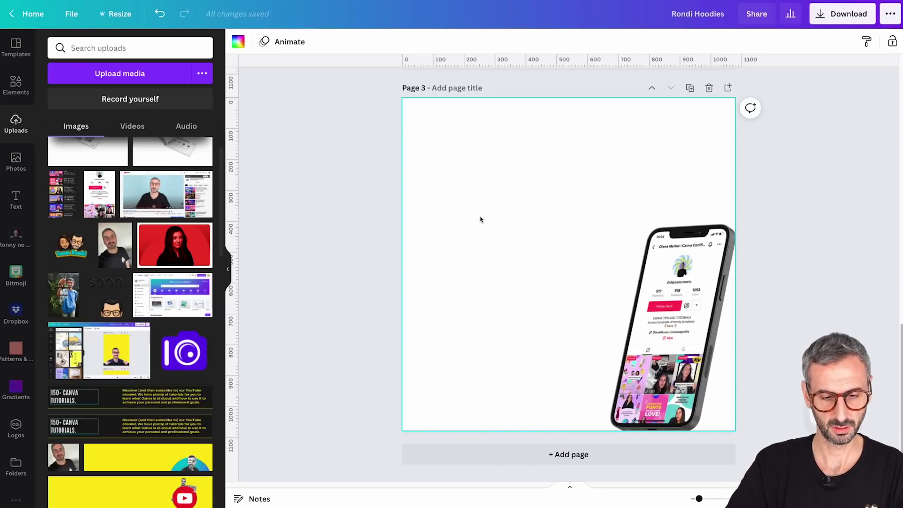
Add a left-aligned, uppercase Anton text box with 1.1 line spacing
{"action": "key", "text": "t"}
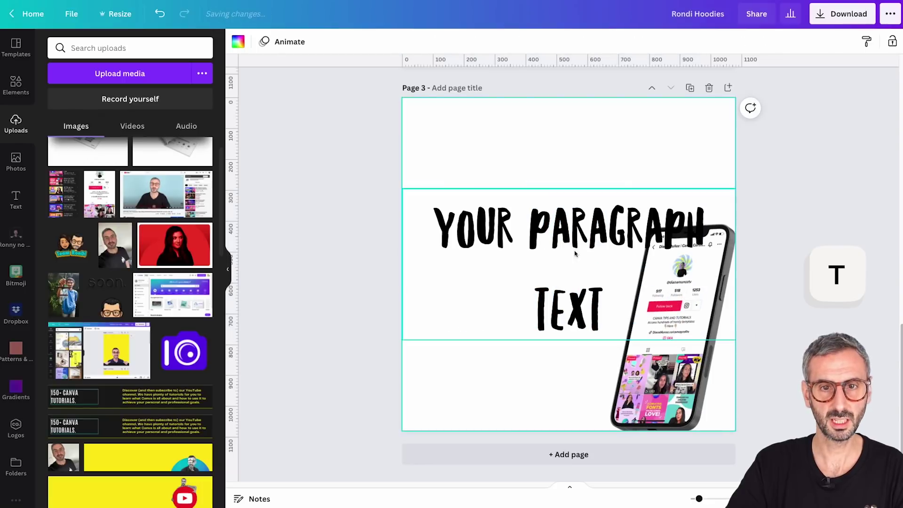
{"action": "key", "text": "t"}
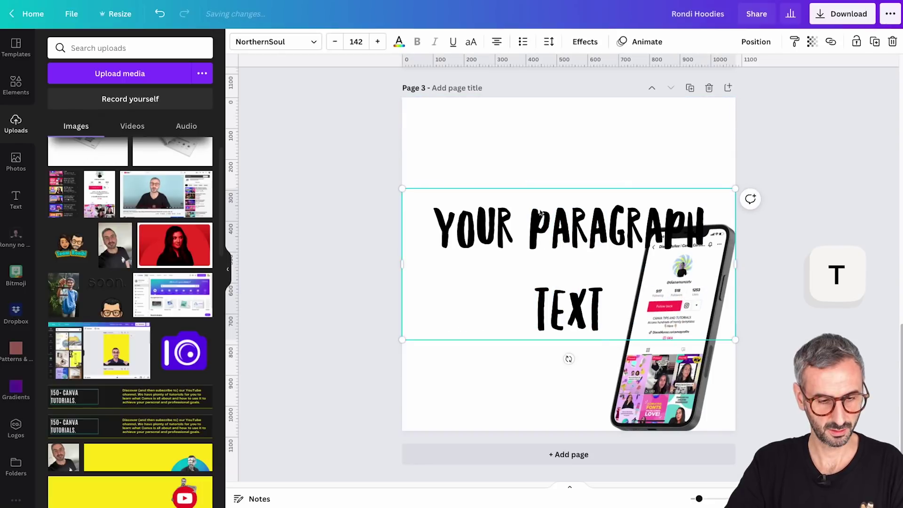
{"action": "left_click", "coordinate": [497, 41]}
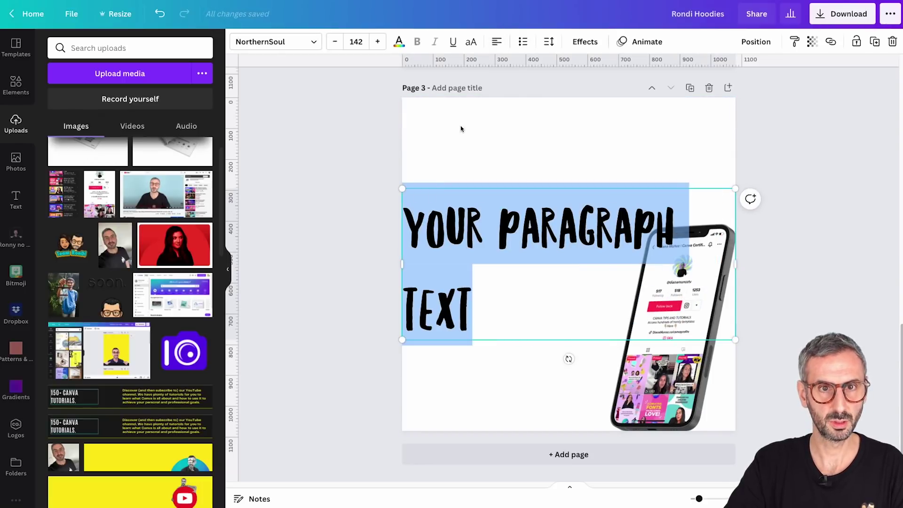
{"action": "left_click", "coordinate": [273, 42]}
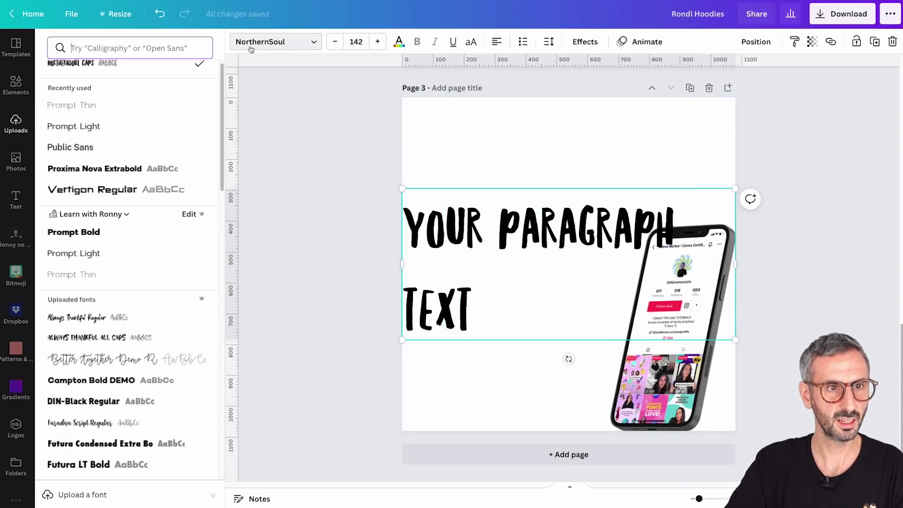
{"action": "type", "text": "andton"}
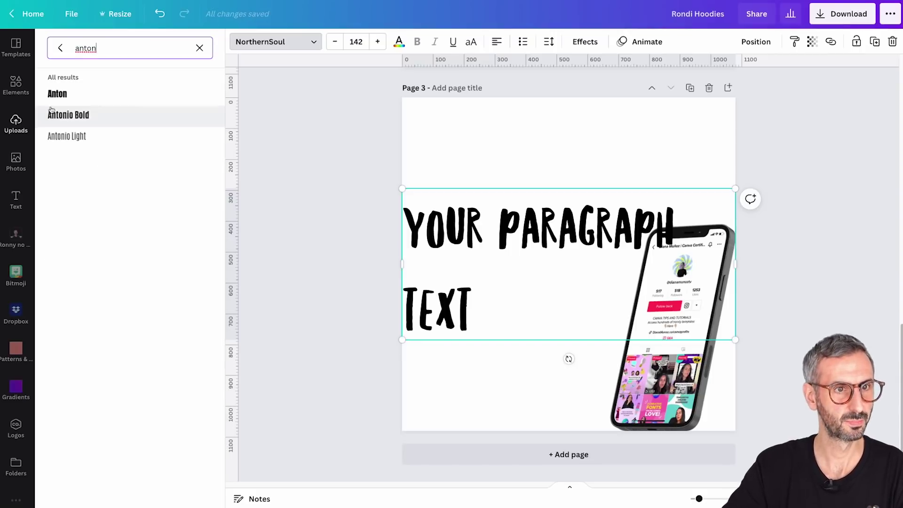
{"action": "left_click", "coordinate": [57, 94]}
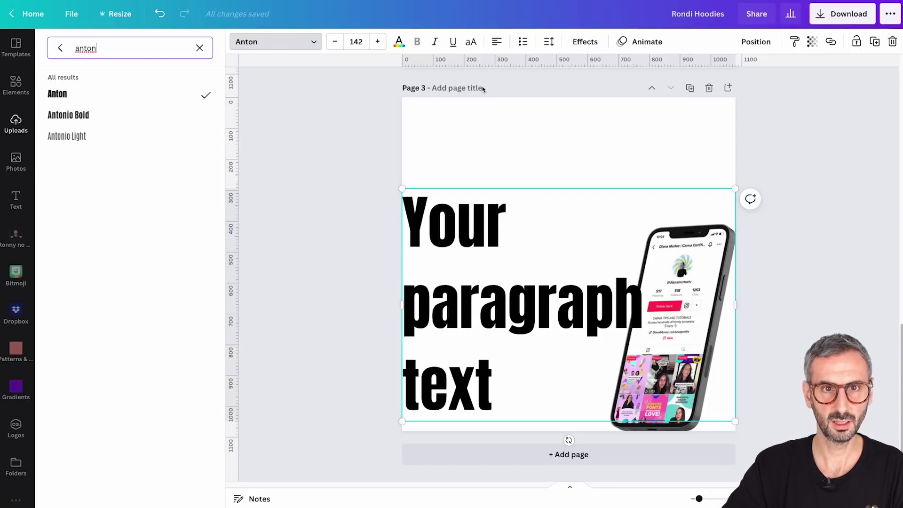
{"action": "left_click", "coordinate": [471, 42]}
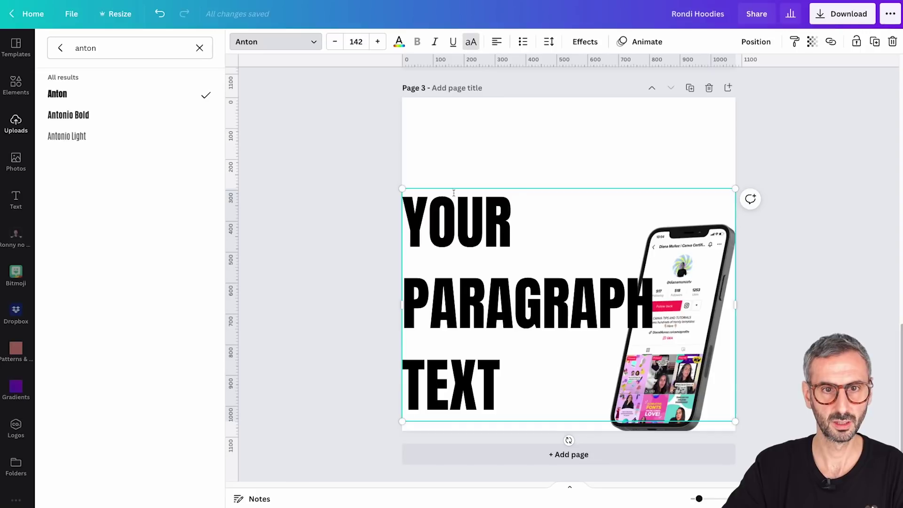
{"action": "left_click", "coordinate": [550, 42]}
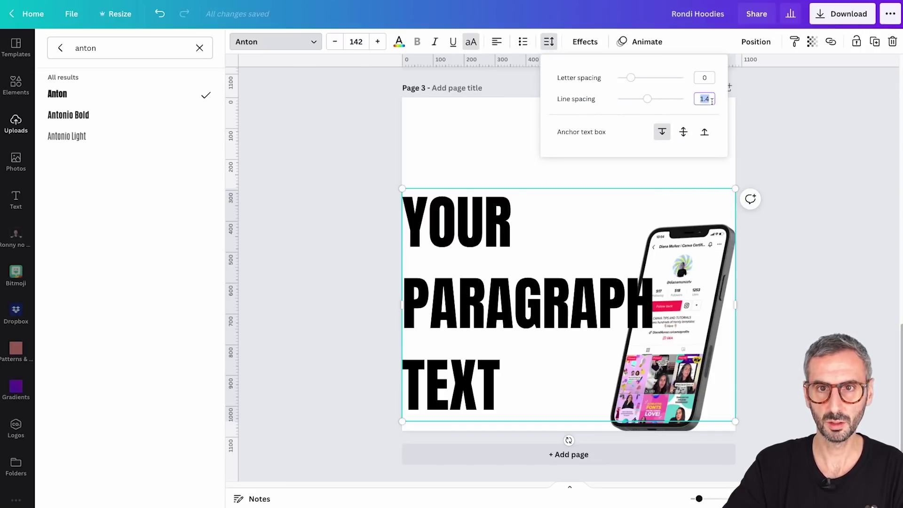
{"action": "type", "text": "1.1"}
{"action": "key", "text": "Return"}
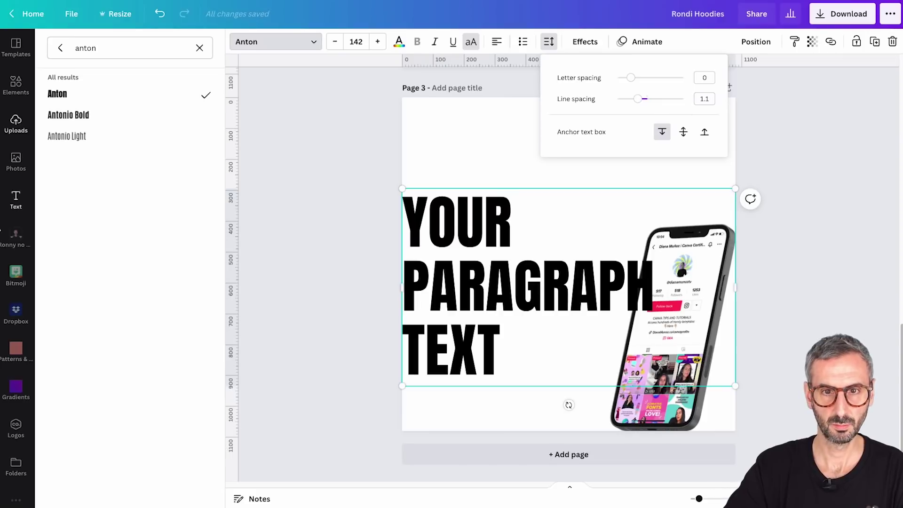
Type FOLLOW, the creator's name, and ON on three lines, then move the heading up-left
{"action": "left_click", "coordinate": [452, 234]}
{"action": "key", "text": "ctrl+a"}
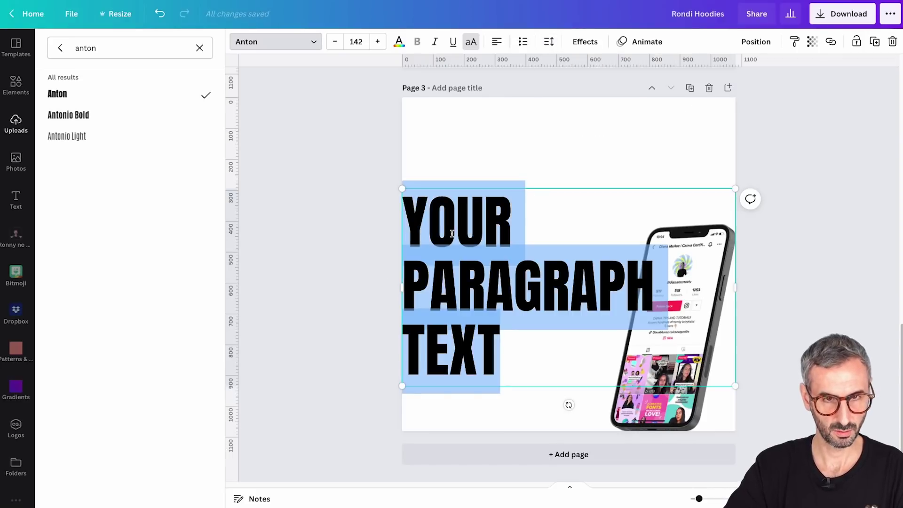
{"action": "type", "text": "FOLLOW"}
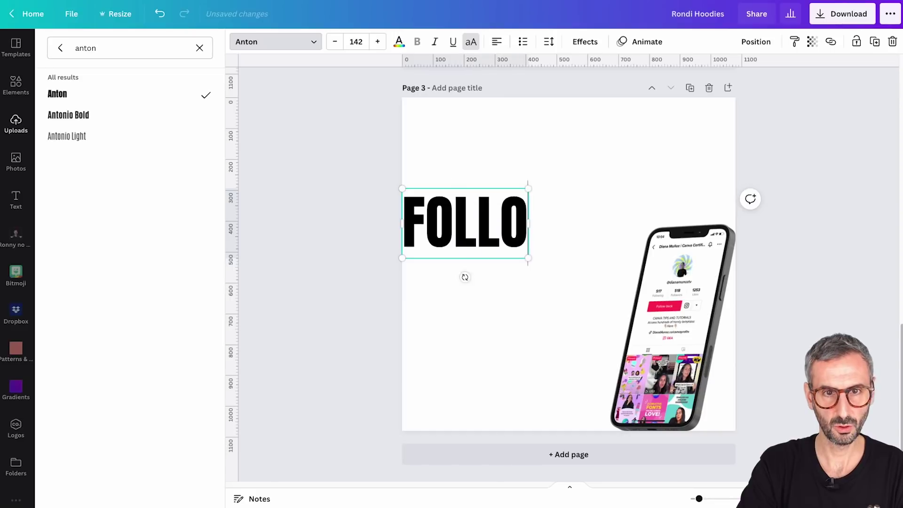
{"action": "key", "text": "Return"}
{"action": "type", "text": "DIANA"}
{"action": "key", "text": "Return"}
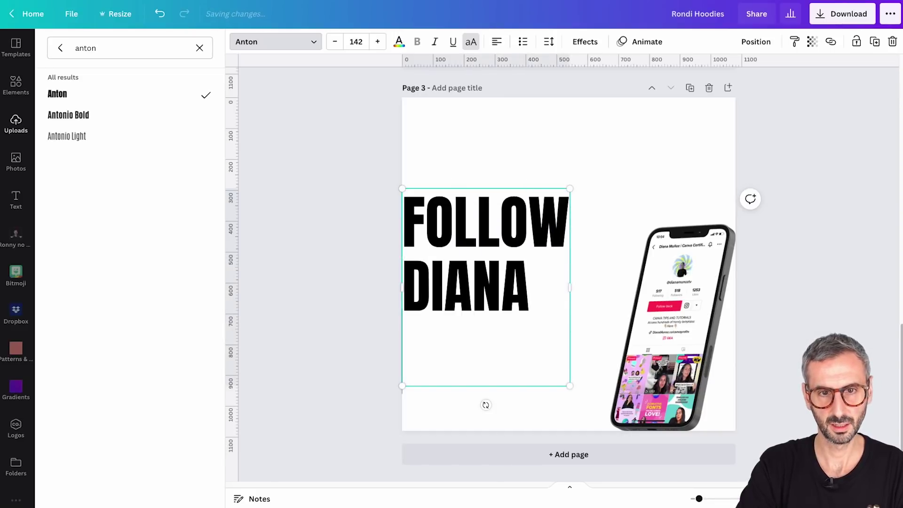
{"action": "type", "text": "ON"}
{"action": "key", "text": "Escape"}
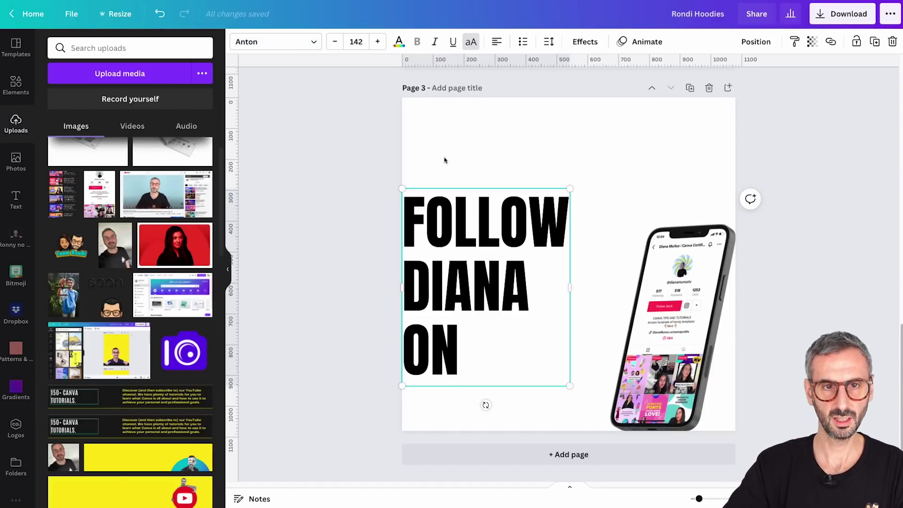
{"action": "left_click", "coordinate": [445, 160]}
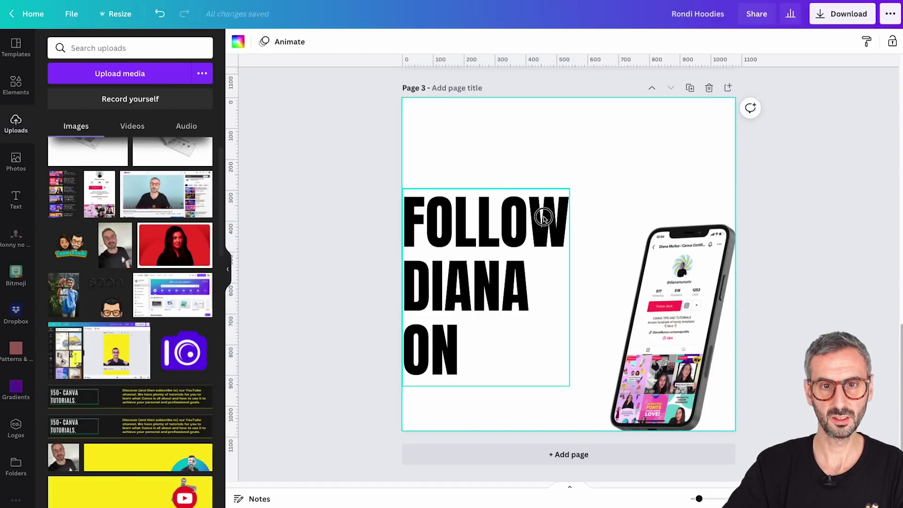
{"action": "left_click_drag", "start_coordinate": [544, 215], "coordinate": [578, 152]}
{"action": "left_click", "coordinate": [322, 322]}
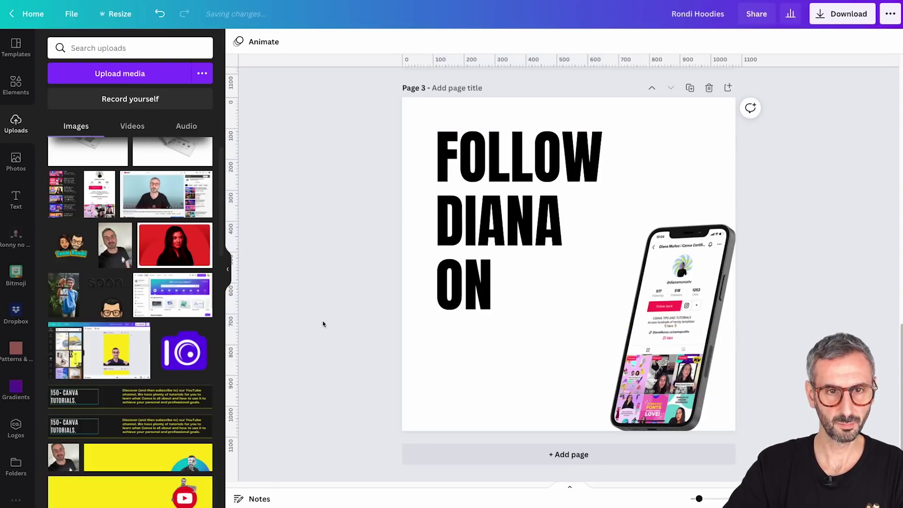
Add a TikTok logo from Elements beside the word ON, sized 165×165
{"action": "left_click", "coordinate": [12, 82]}
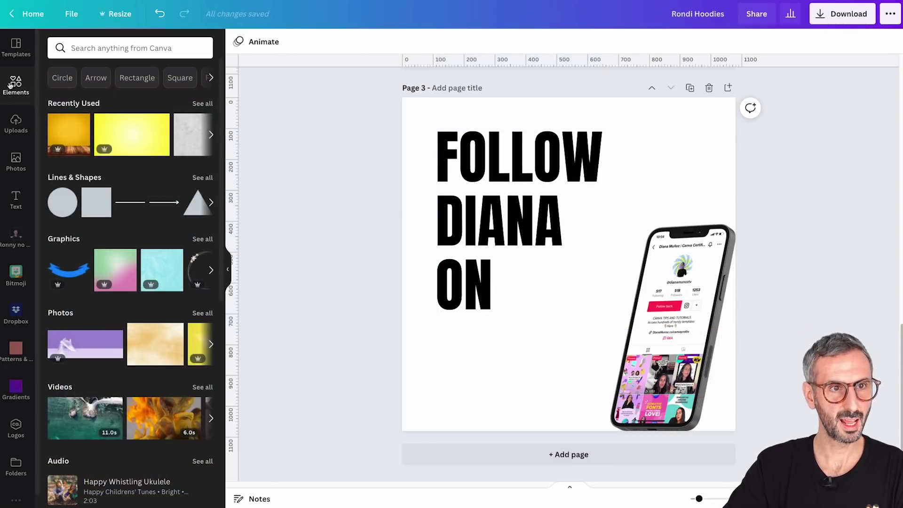
{"action": "left_click", "coordinate": [121, 49]}
{"action": "type", "text": "tik t"}
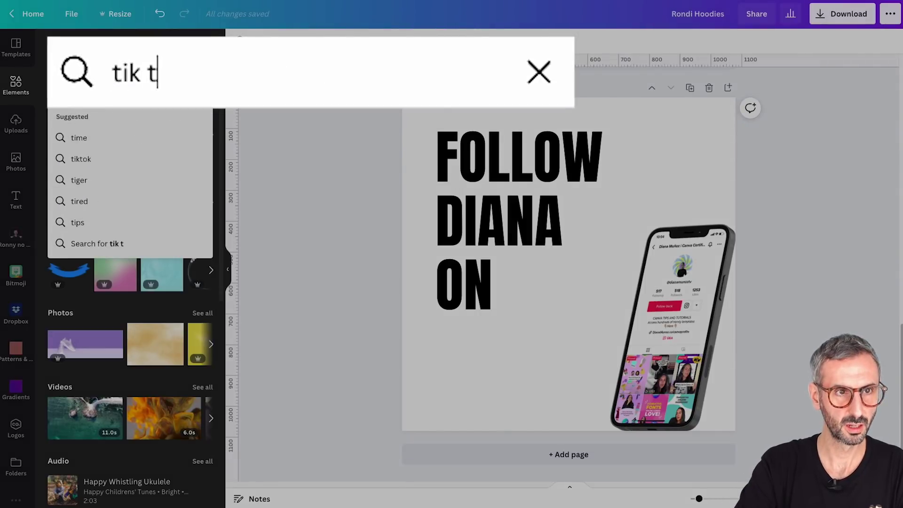
{"action": "type", "text": "ok"}
{"action": "key", "text": "Return"}
{"action": "left_click", "coordinate": [86, 155]}
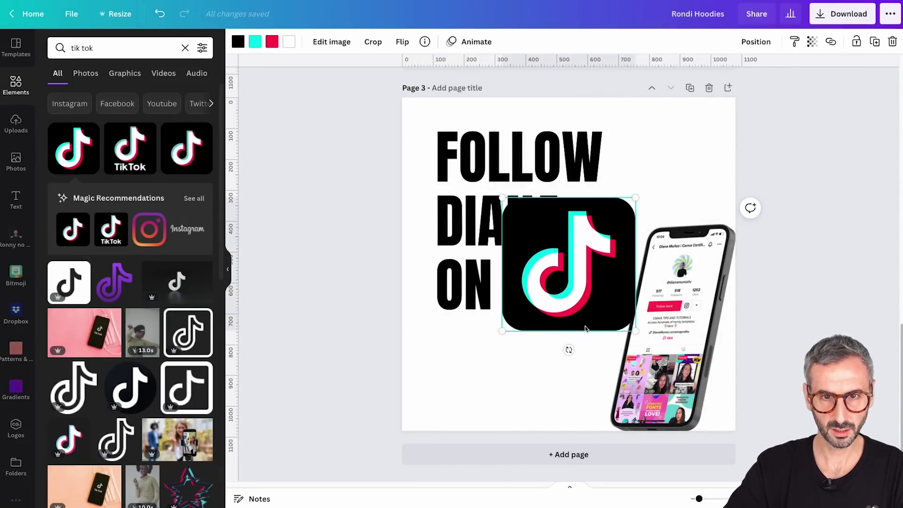
{"action": "left_click_drag", "start_coordinate": [585, 322], "coordinate": [589, 306]}
{"action": "left_click_drag", "start_coordinate": [646, 181], "coordinate": [564, 264]}
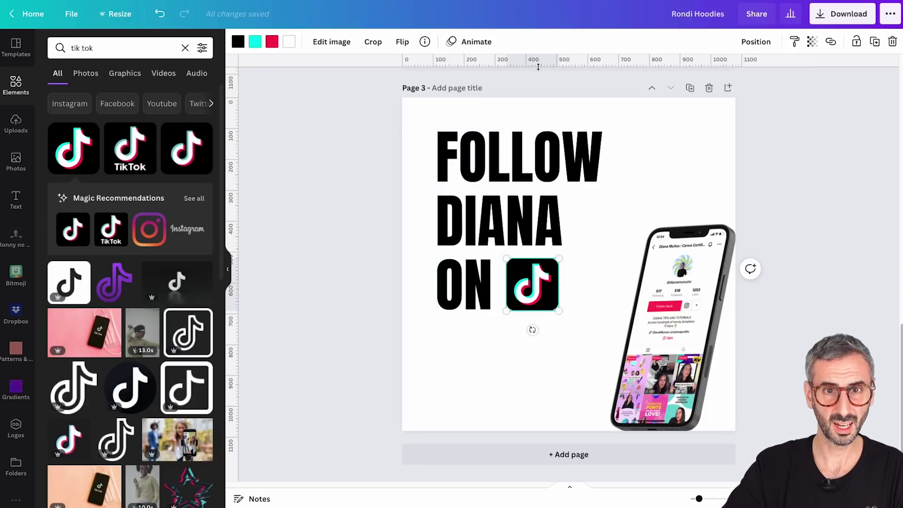
Show rulers and add a horizontal guide along the top of the ON line
{"action": "left_click", "coordinate": [75, 16]}
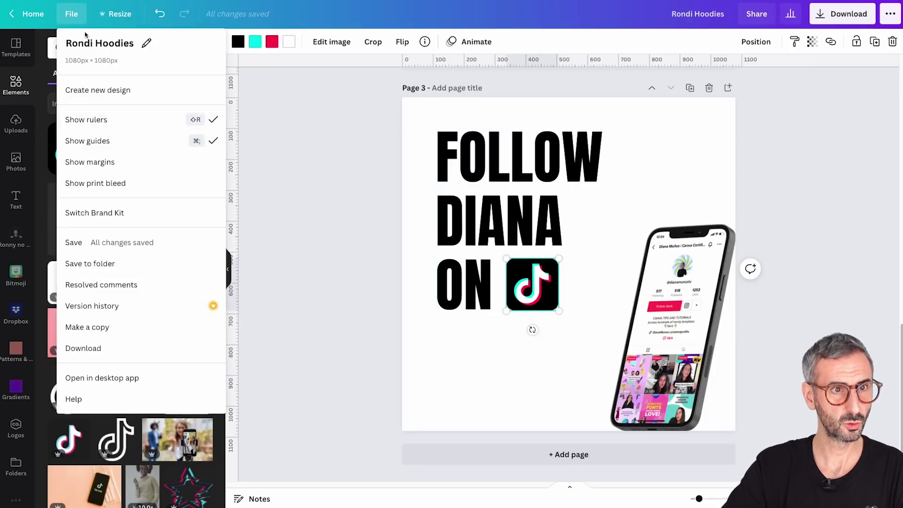
{"action": "left_click", "coordinate": [73, 18]}
{"action": "left_click", "coordinate": [72, 18]}
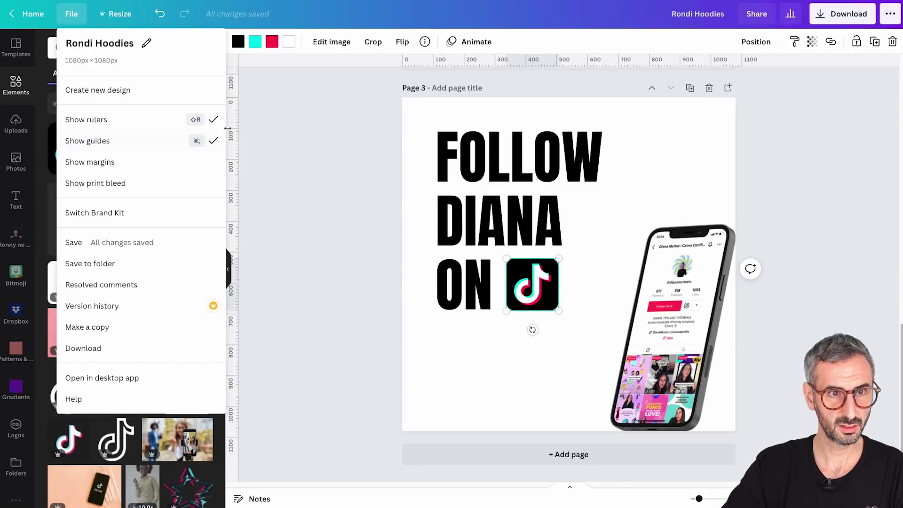
{"action": "left_click", "coordinate": [314, 193]}
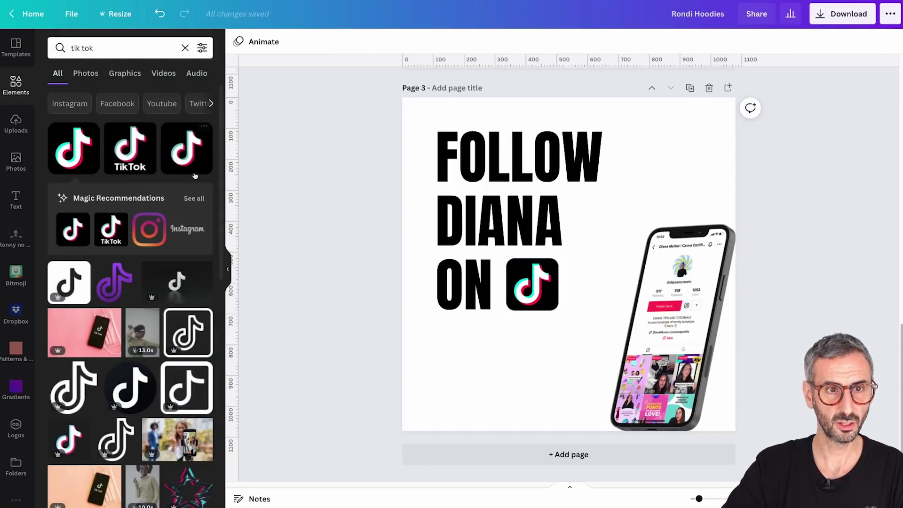
{"action": "left_click_drag", "start_coordinate": [562, 62], "coordinate": [568, 258]}
Select the TikTok icon inside the heading group, bring it forward, and move it aside
{"action": "left_click", "coordinate": [559, 280]}
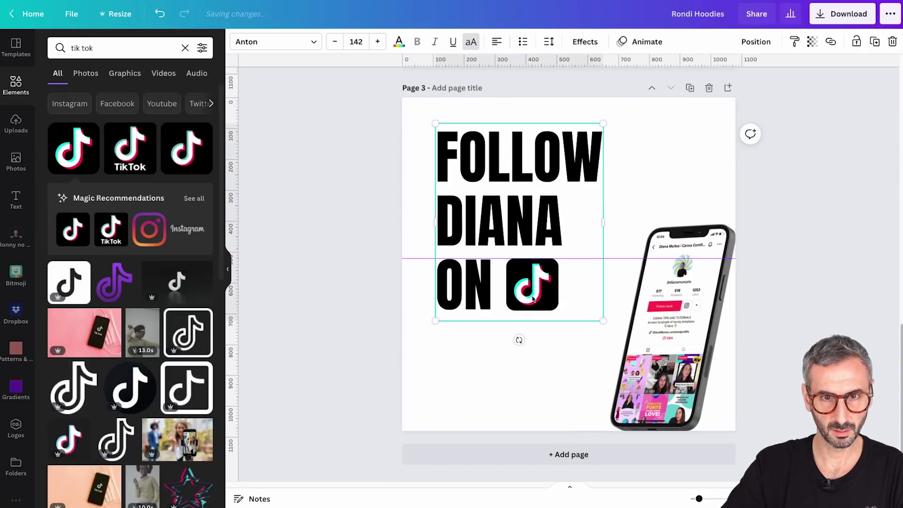
{"action": "left_click", "coordinate": [528, 326]}
{"action": "left_click", "coordinate": [532, 284]}
{"action": "left_click", "coordinate": [532, 284]}
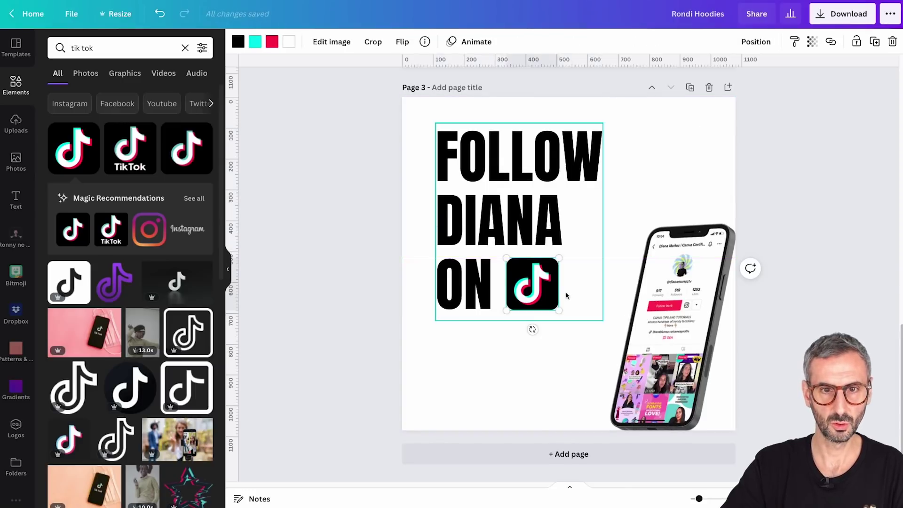
{"action": "left_click", "coordinate": [752, 45]}
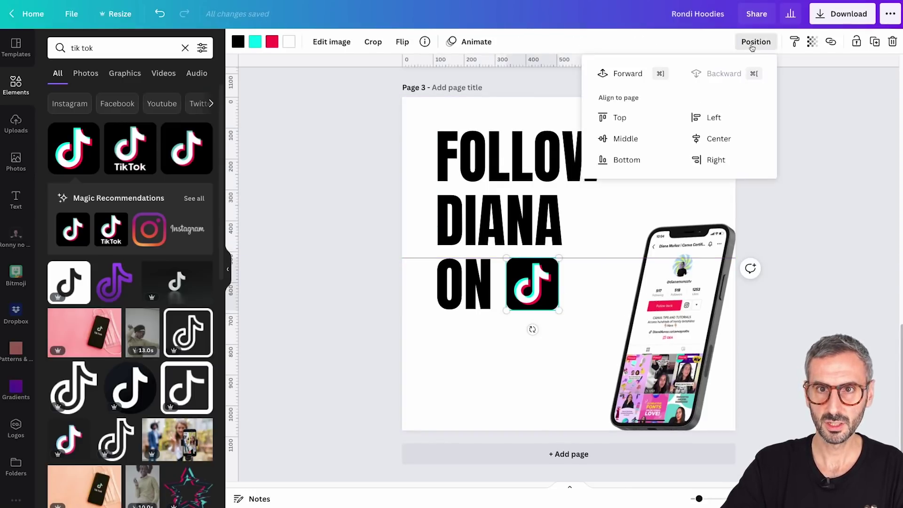
{"action": "left_click", "coordinate": [627, 74]}
{"action": "left_click", "coordinate": [486, 352]}
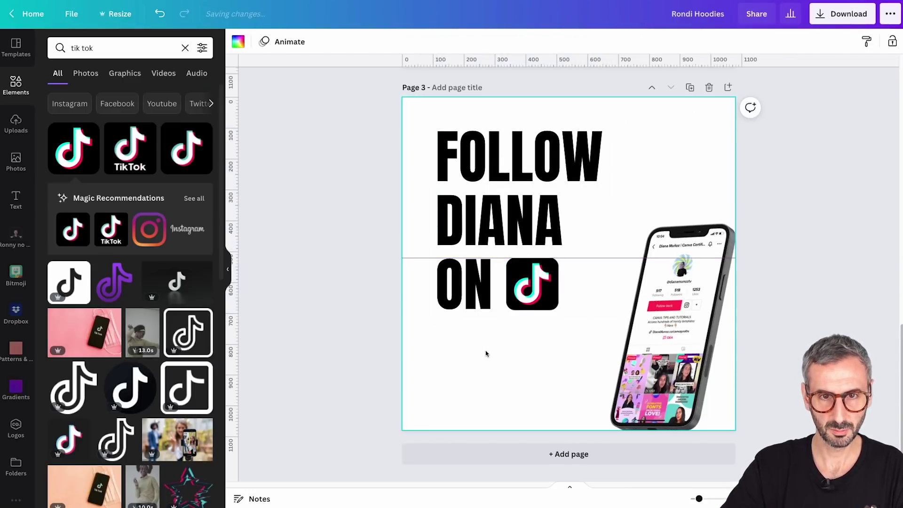
{"action": "left_click_drag", "start_coordinate": [540, 289], "coordinate": [538, 376]}
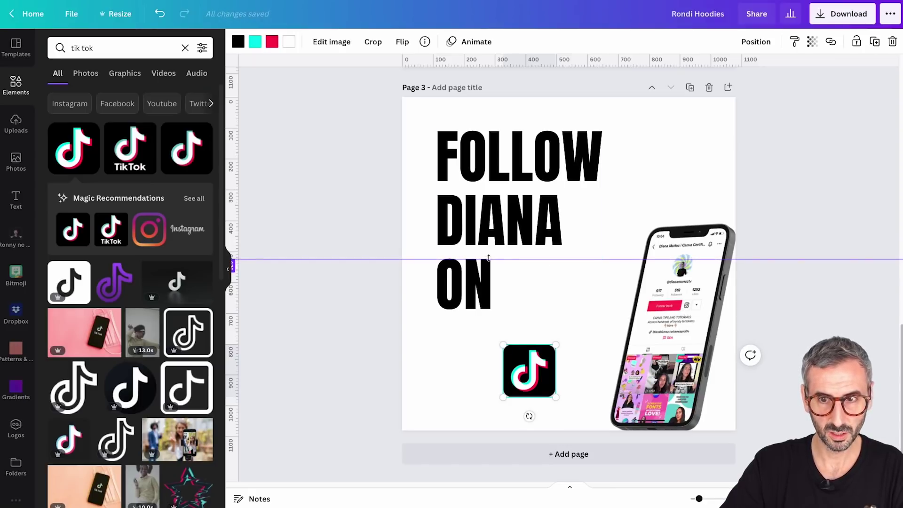
Add a guide at the bottom of ON and fit the icon between the guides at 162×162
{"action": "left_click_drag", "start_coordinate": [699, 498], "coordinate": [705, 499]}
{"action": "left_click_drag", "start_coordinate": [542, 61], "coordinate": [549, 346]}
{"action": "left_click_drag", "start_coordinate": [514, 451], "coordinate": [529, 306]}
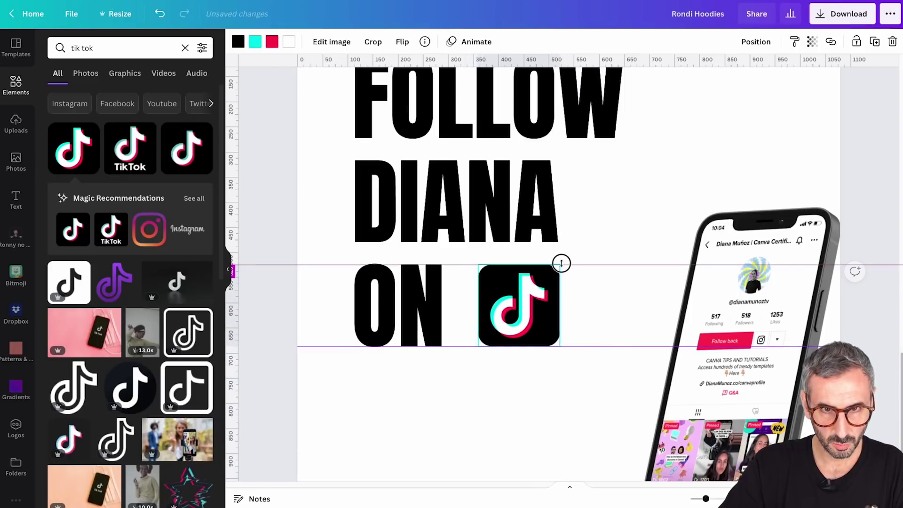
{"action": "left_click_drag", "start_coordinate": [563, 262], "coordinate": [555, 283]}
{"action": "left_click", "coordinate": [495, 468]}
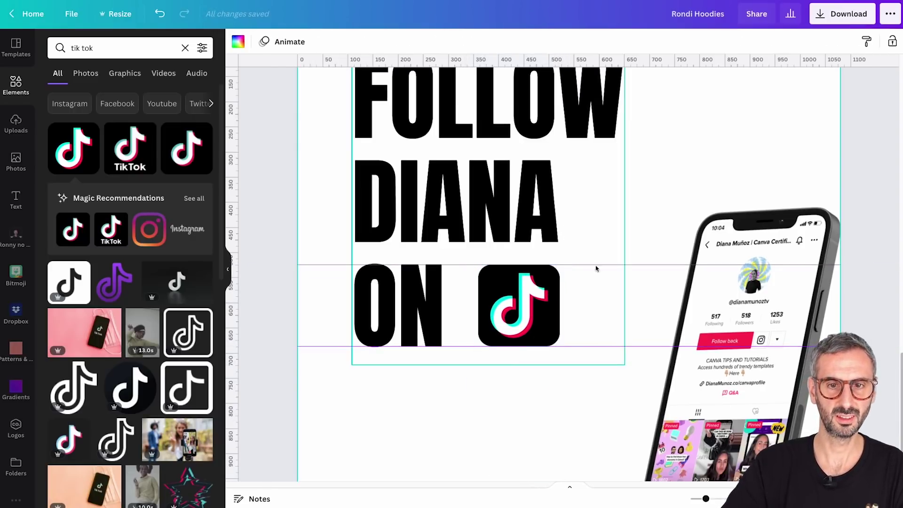
Zoom to Fit the page and remove both guides
{"action": "left_click", "coordinate": [619, 272]}
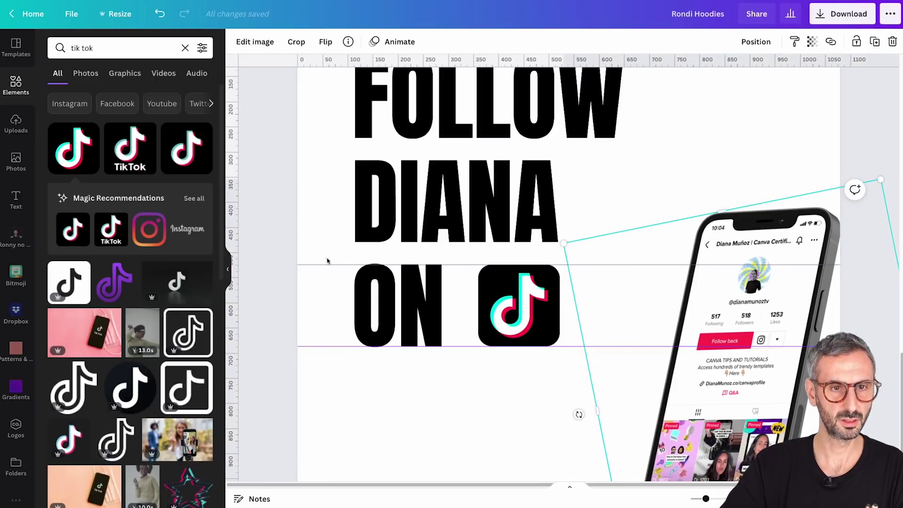
{"action": "left_click", "coordinate": [809, 498]}
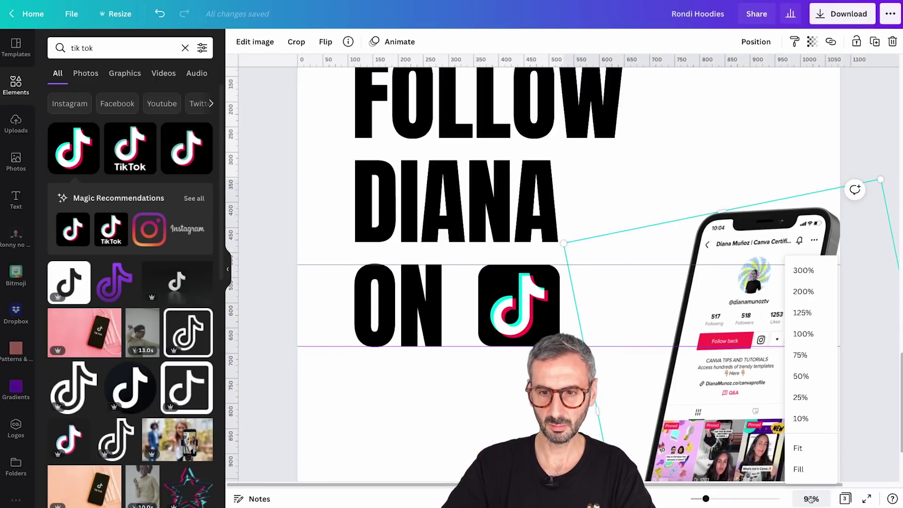
{"action": "left_click", "coordinate": [805, 445]}
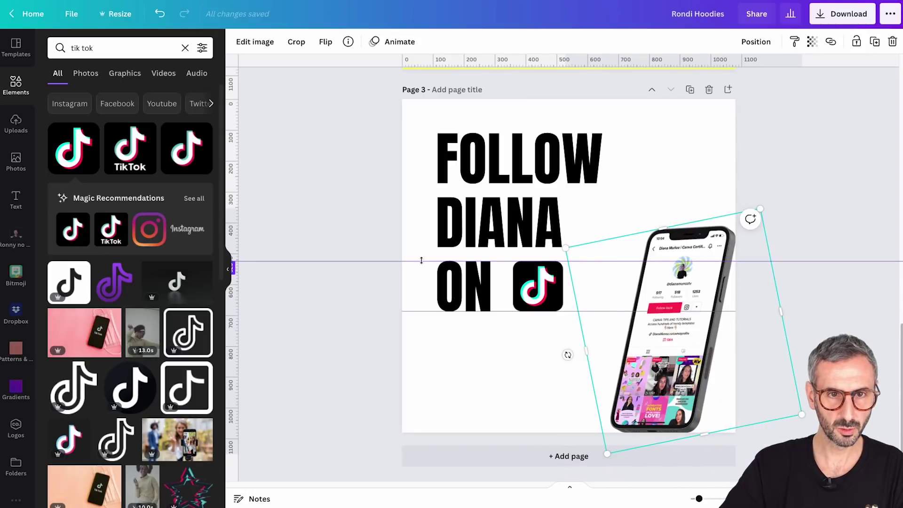
{"action": "left_click_drag", "start_coordinate": [422, 262], "coordinate": [423, 61]}
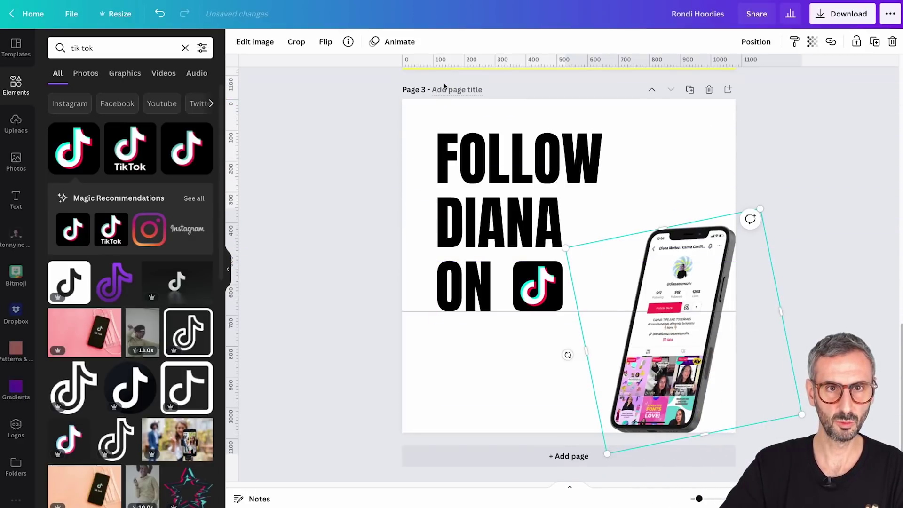
{"action": "left_click_drag", "start_coordinate": [418, 313], "coordinate": [439, 440]}
{"action": "left_click", "coordinate": [849, 230]}
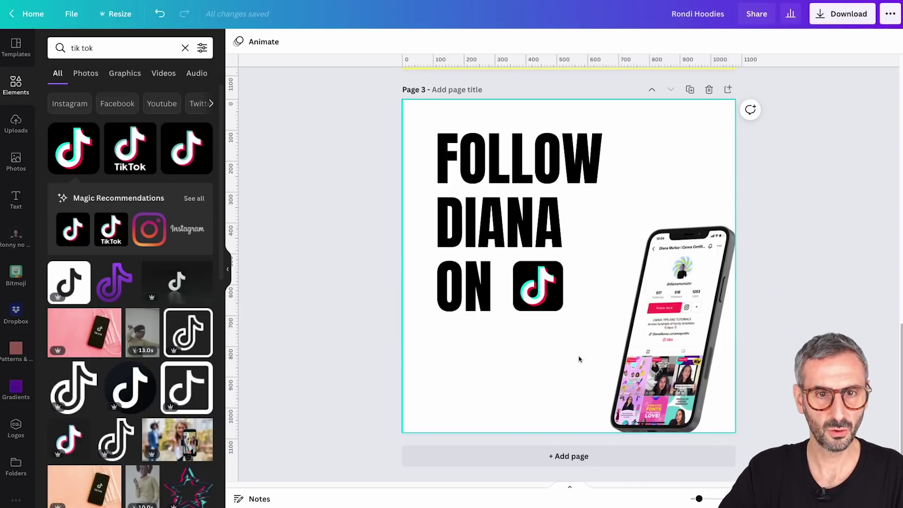
{"action": "left_click", "coordinate": [517, 335]}
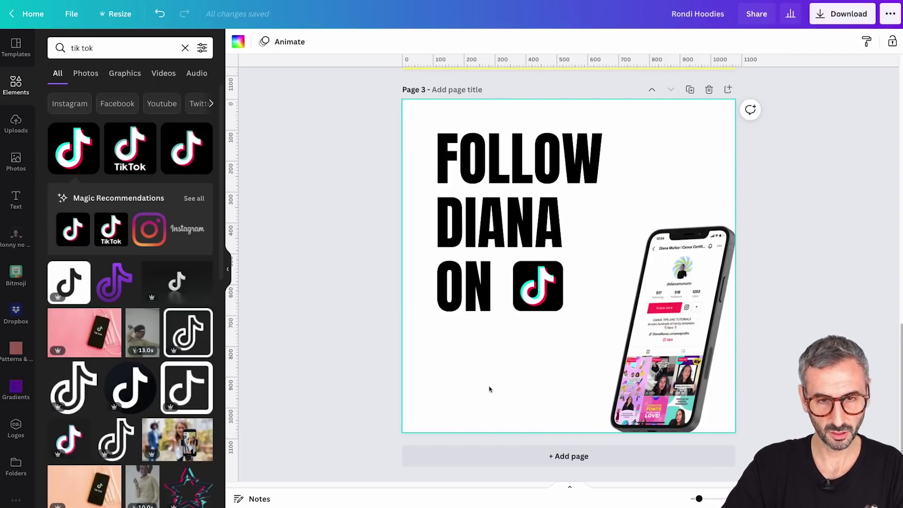
Add a size 50 text box and move it beneath the heading
{"action": "key", "text": "t"}
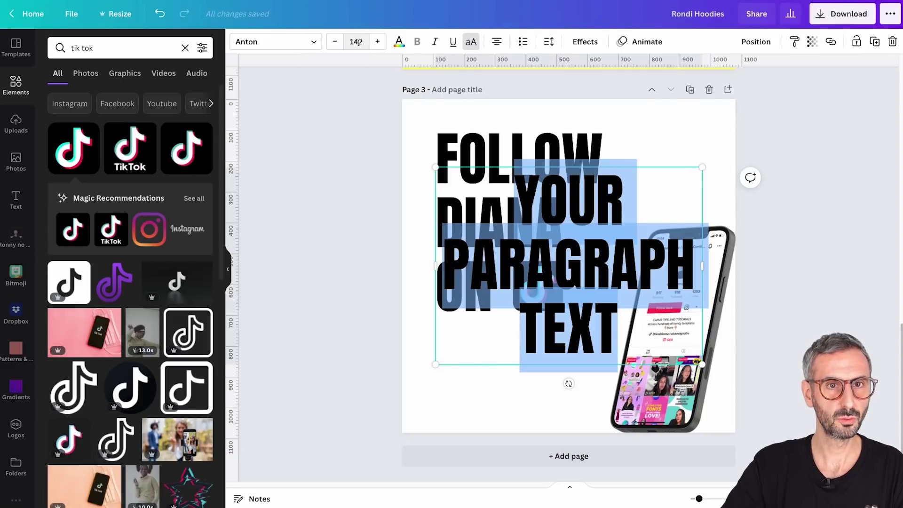
{"action": "left_click", "coordinate": [358, 42]}
{"action": "type", "text": "50"}
{"action": "key", "text": "Return"}
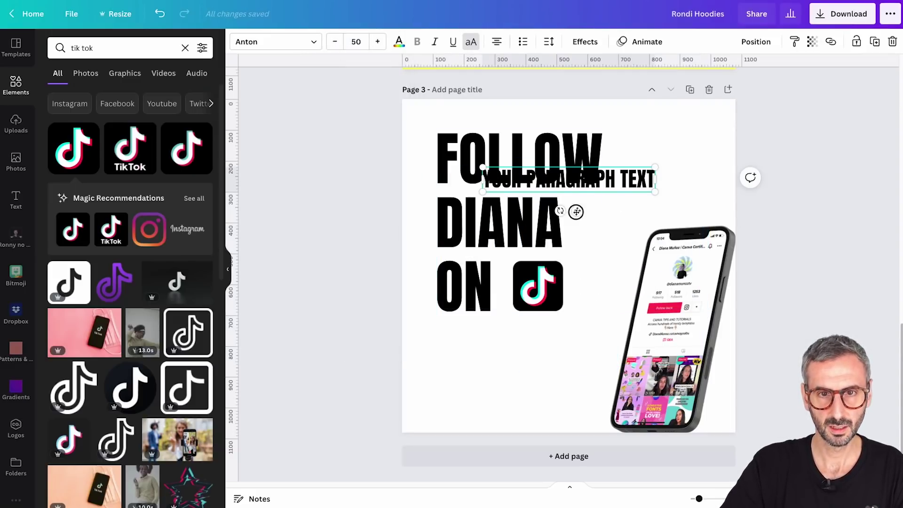
{"action": "left_click_drag", "start_coordinate": [577, 211], "coordinate": [530, 393]}
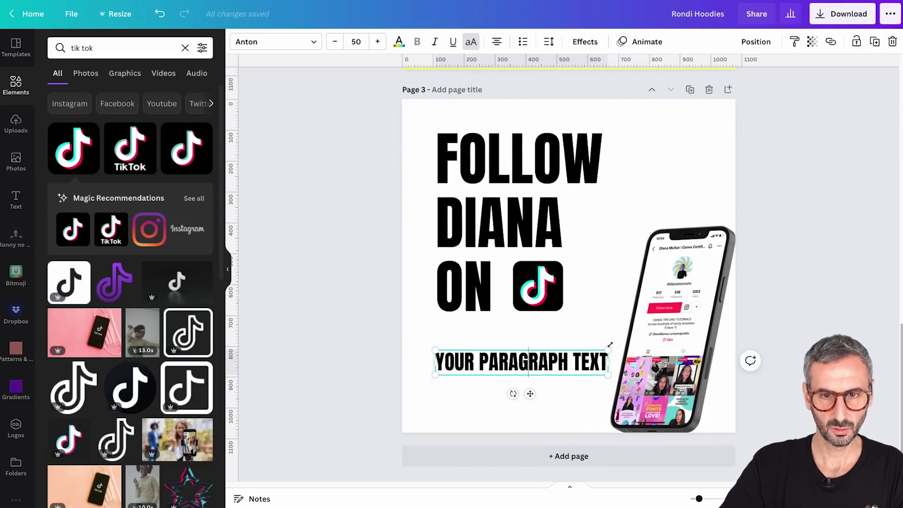
{"action": "left_click_drag", "start_coordinate": [607, 351], "coordinate": [579, 354]}
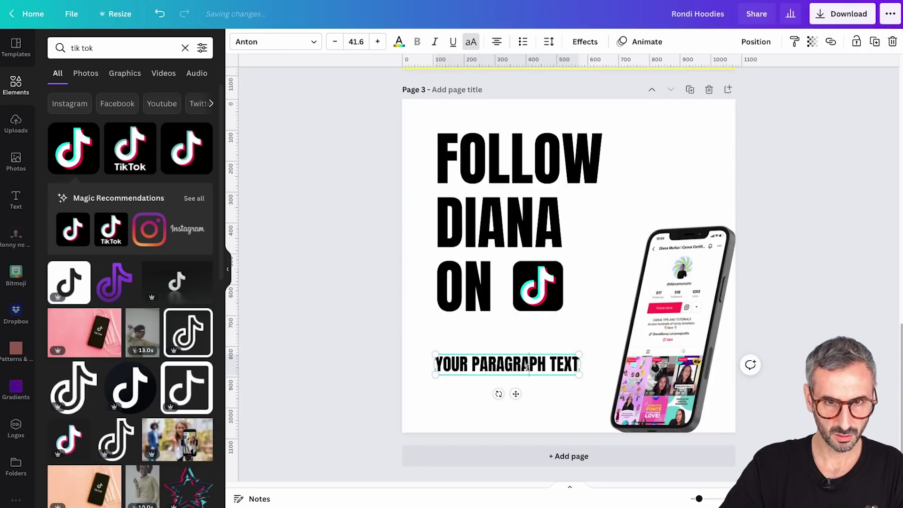
Replace the placeholder with the creator's TikTok handle
{"action": "left_click", "coordinate": [527, 366]}
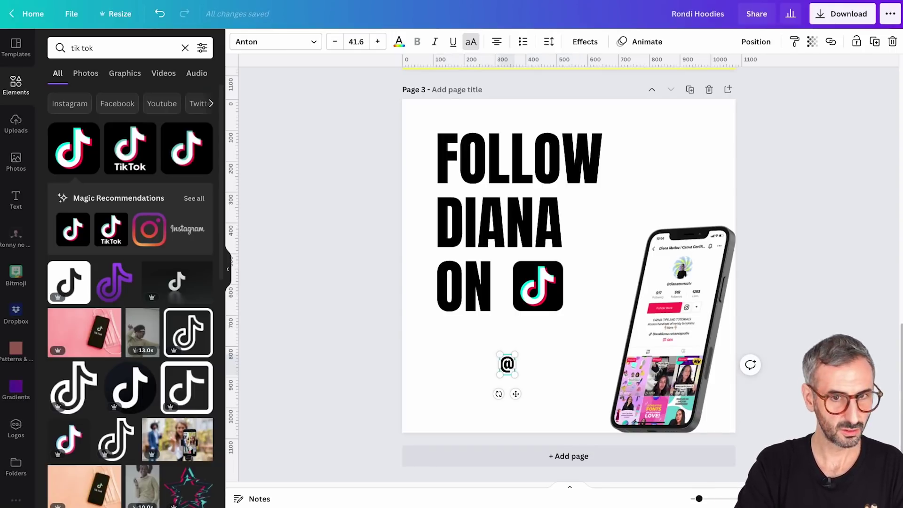
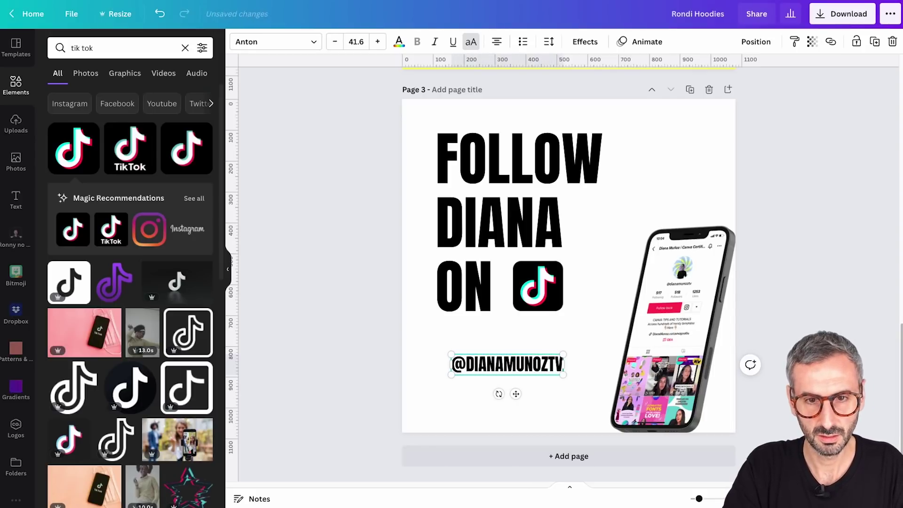
{"action": "type", "text": "v"}
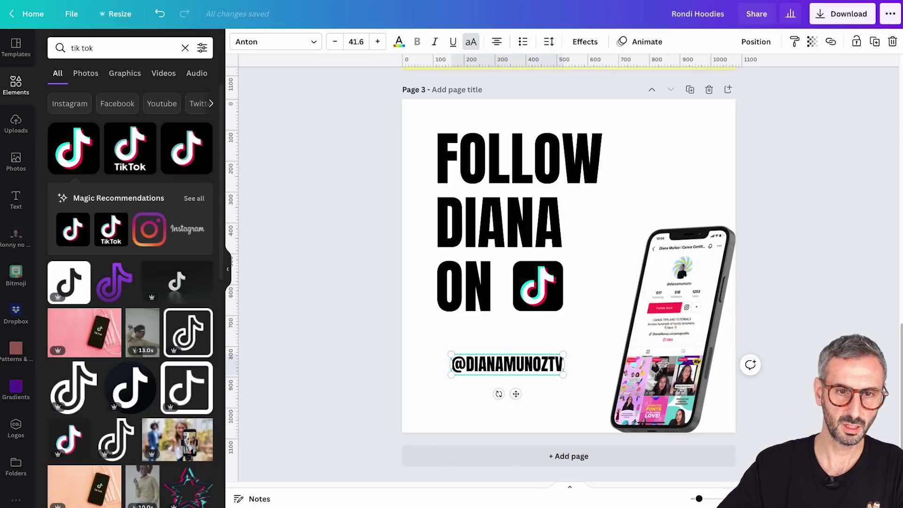
{"action": "left_click_drag", "start_coordinate": [561, 352], "coordinate": [554, 356]}
Set the handle to Prompt Light at size 30.3 and move it toward the centre
{"action": "left_click", "coordinate": [255, 42]}
{"action": "type", "text": "anton"}
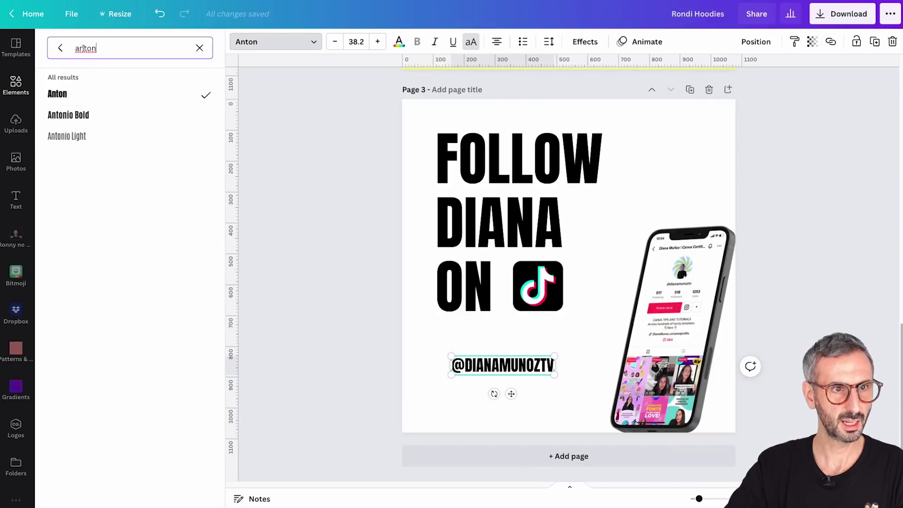
{"action": "left_click", "coordinate": [199, 49]}
{"action": "left_click", "coordinate": [100, 137]}
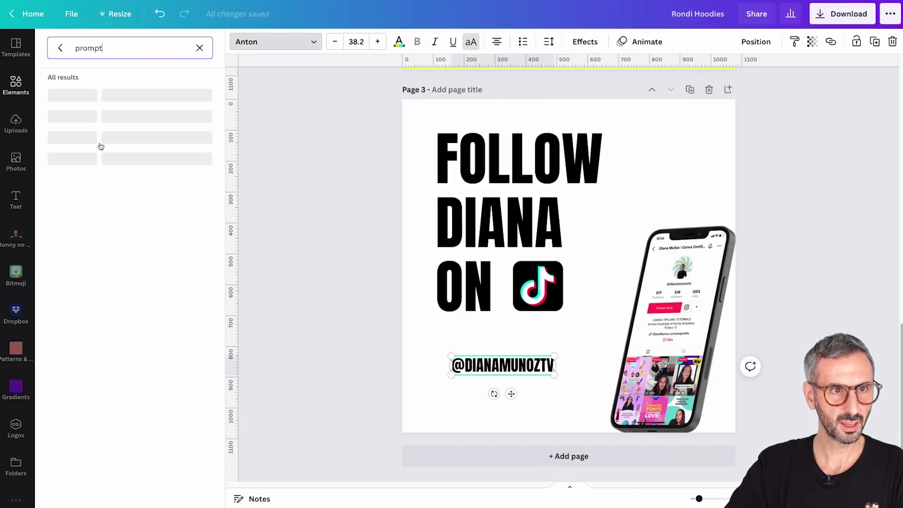
{"action": "left_click", "coordinate": [93, 125]}
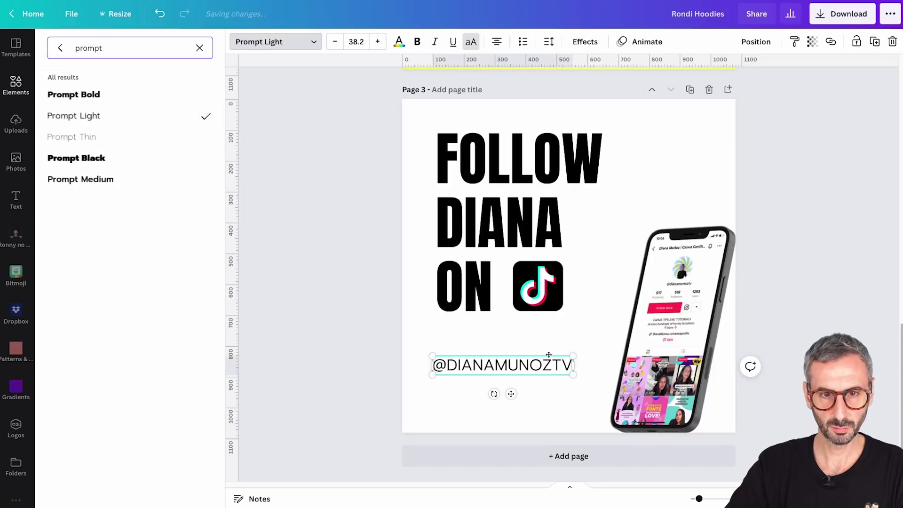
{"action": "left_click_drag", "start_coordinate": [573, 353], "coordinate": [544, 360]}
{"action": "left_click", "coordinate": [454, 397]}
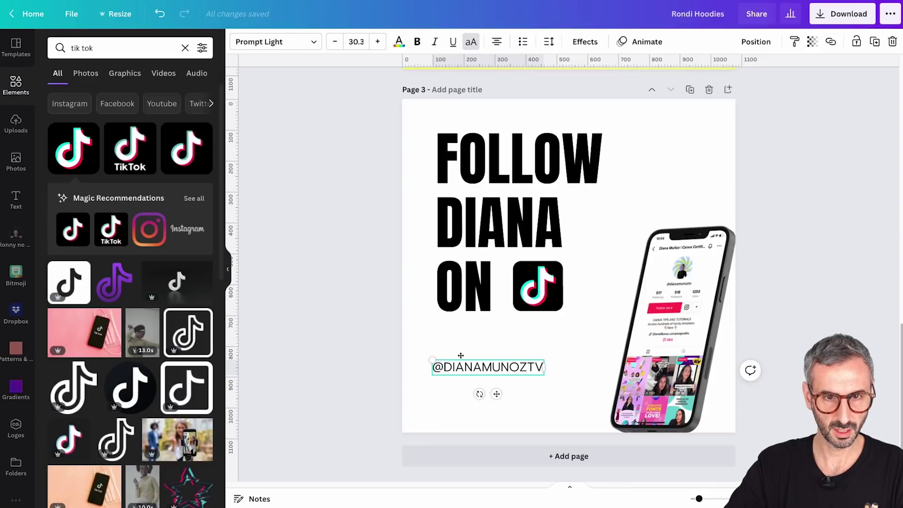
{"action": "left_click", "coordinate": [472, 375]}
{"action": "left_click_drag", "start_coordinate": [465, 368], "coordinate": [492, 375]}
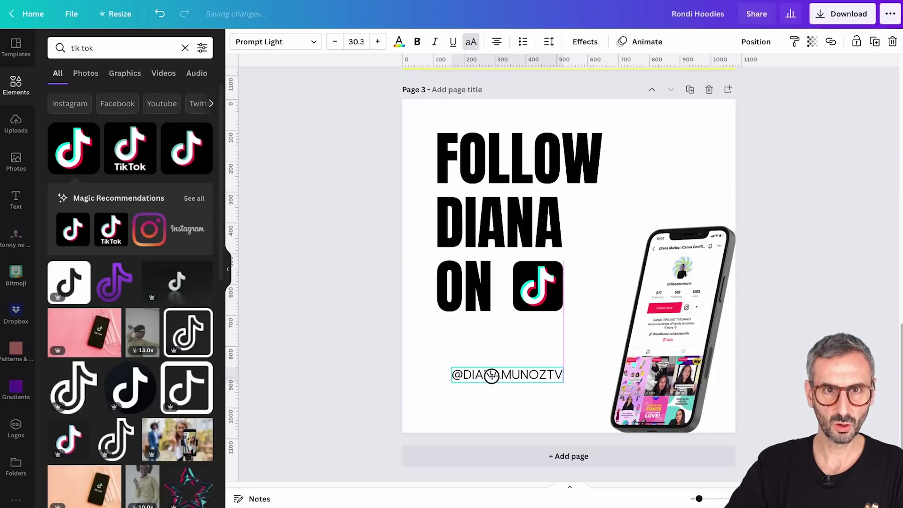
Give the handle a Background text effect in pink-red #ff004f
{"action": "left_click", "coordinate": [588, 42]}
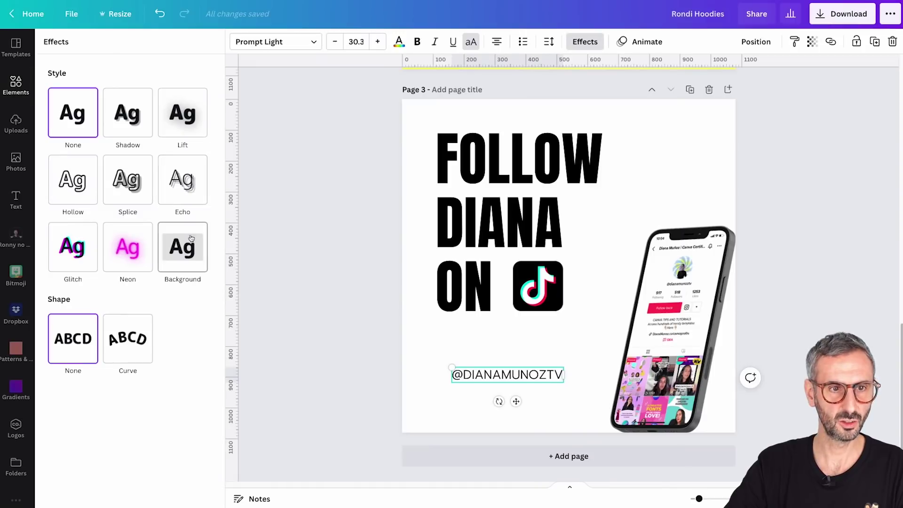
{"action": "left_click", "coordinate": [187, 255]}
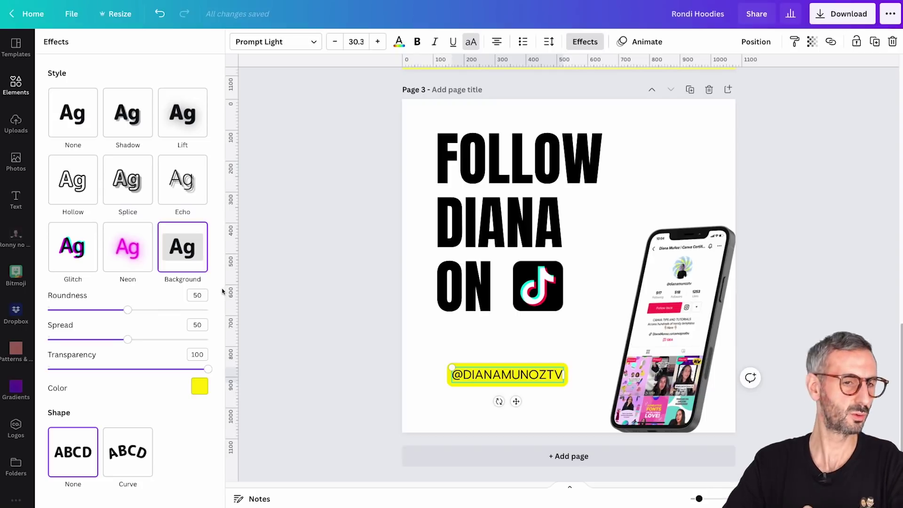
{"action": "left_click", "coordinate": [199, 388]}
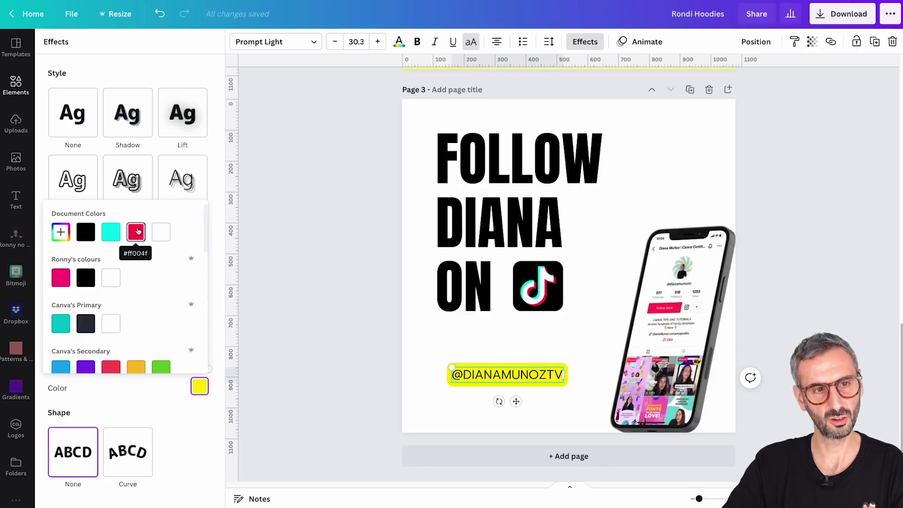
{"action": "left_click", "coordinate": [136, 232]}
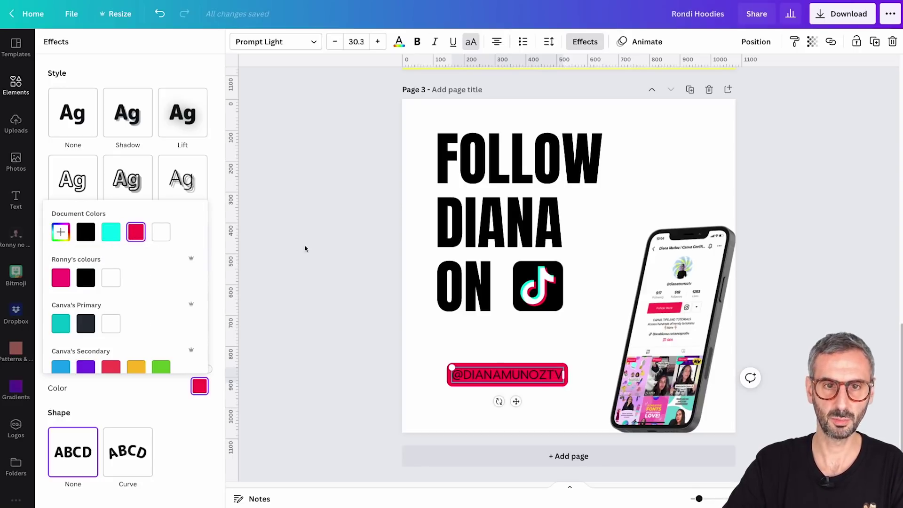
Make the handle text bold and white, and nudge the tag left
{"action": "left_click", "coordinate": [399, 42]}
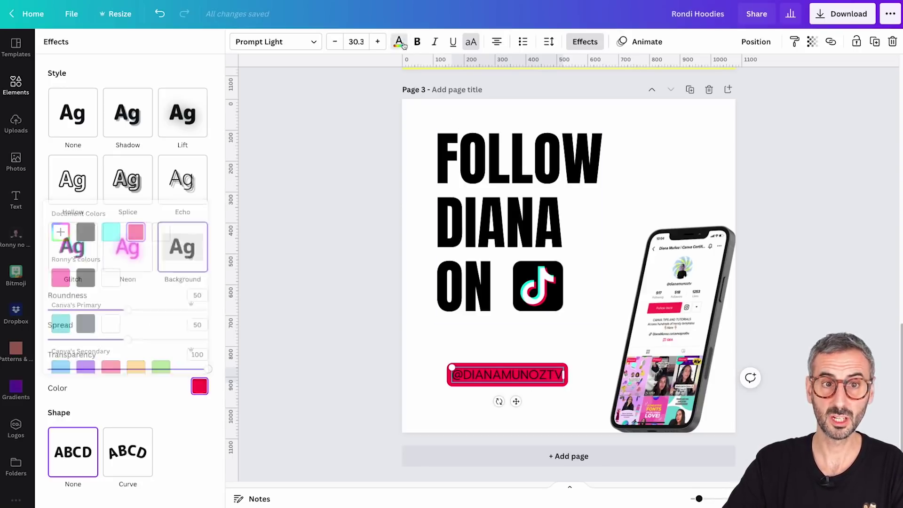
{"action": "left_click", "coordinate": [117, 176]}
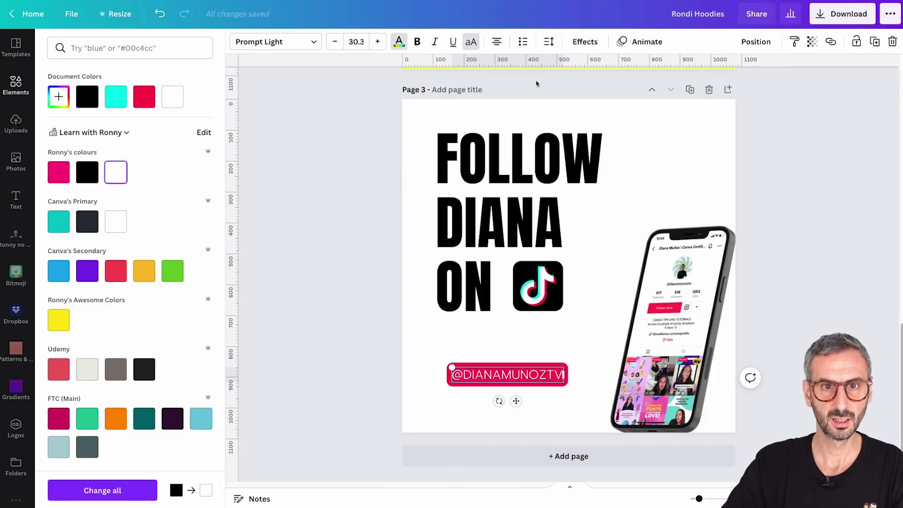
{"action": "left_click", "coordinate": [423, 44]}
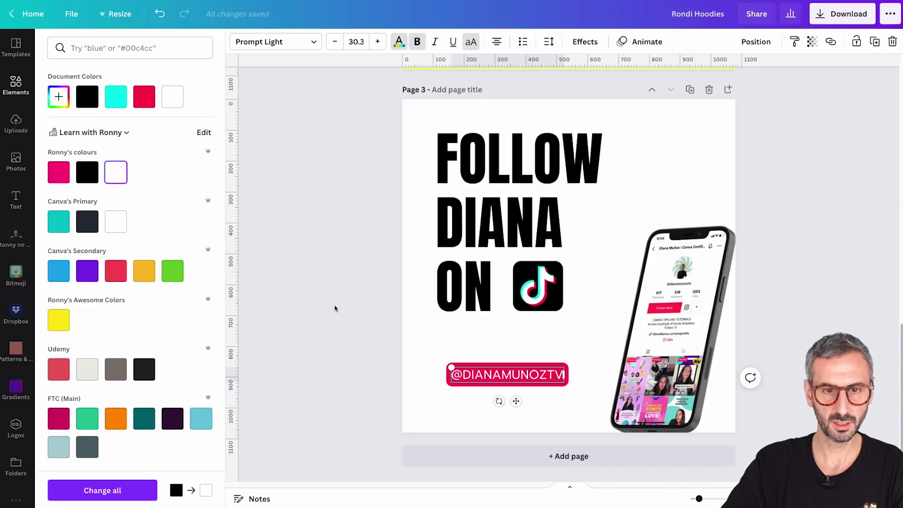
{"action": "left_click", "coordinate": [334, 308]}
{"action": "left_click_drag", "start_coordinate": [514, 376], "coordinate": [496, 373]}
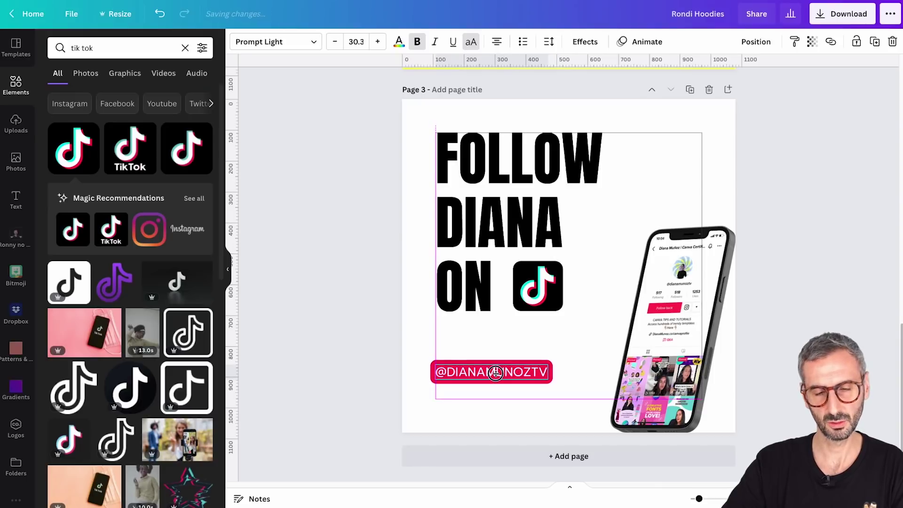
Align the handle tag's left edge to a vertical guide at the headline's left edge
{"action": "left_click_drag", "start_coordinate": [499, 373], "coordinate": [505, 374]}
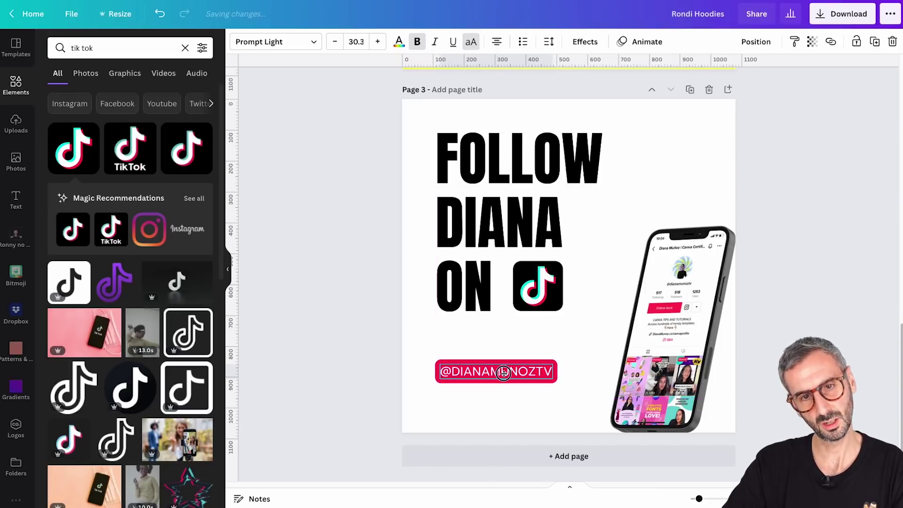
{"action": "left_click_drag", "start_coordinate": [232, 168], "coordinate": [436, 217]}
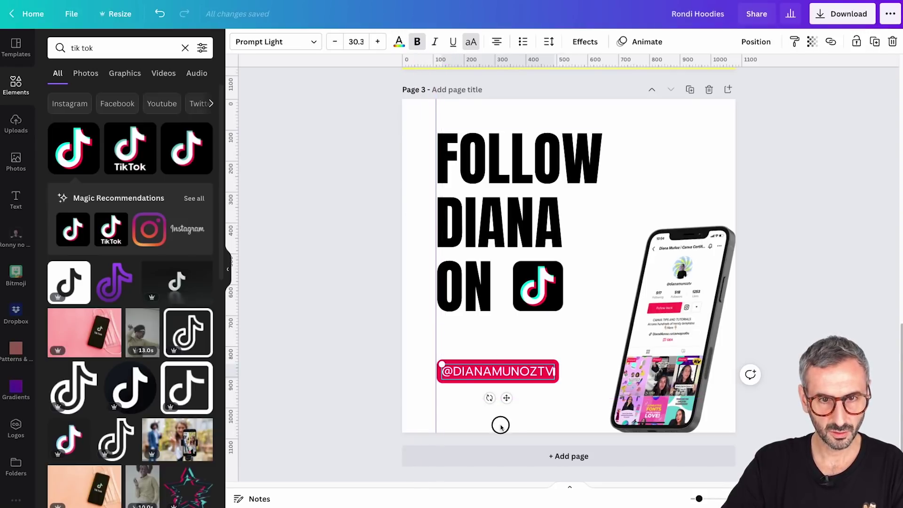
{"action": "left_click_drag", "start_coordinate": [499, 371], "coordinate": [513, 371]}
{"action": "left_click_drag", "start_coordinate": [436, 342], "coordinate": [436, 342]}
{"action": "left_click_drag", "start_coordinate": [521, 372], "coordinate": [504, 365]}
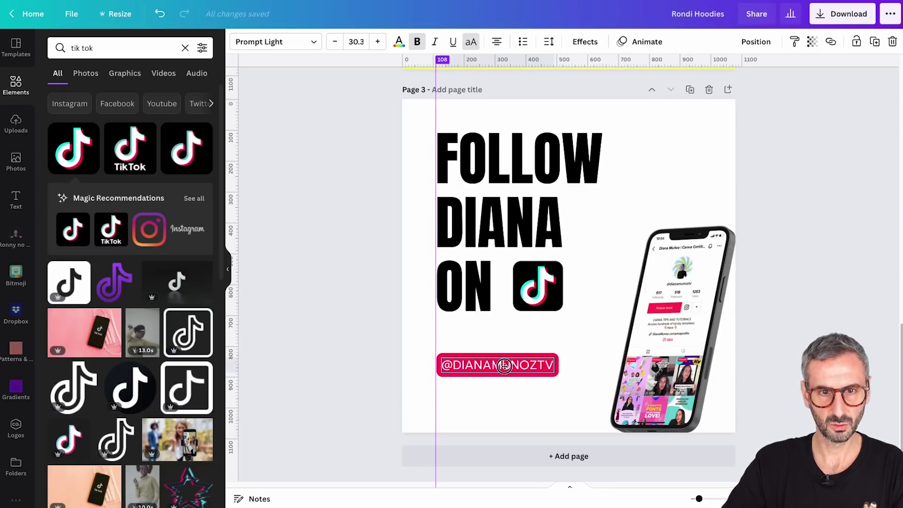
{"action": "left_click", "coordinate": [404, 227]}
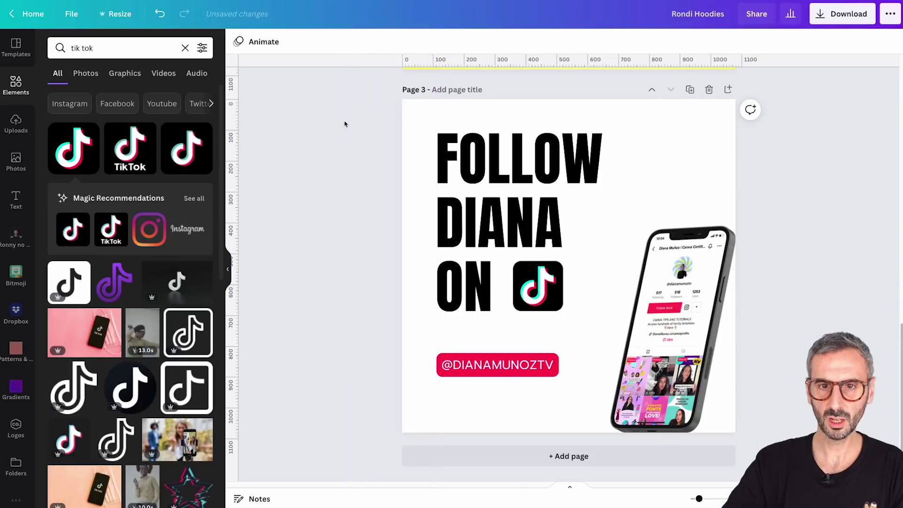
Enlarge the phone mockup and settle it at the lower right
{"action": "left_click", "coordinate": [623, 241]}
{"action": "left_click_drag", "start_coordinate": [564, 248], "coordinate": [530, 218]}
{"action": "left_click_drag", "start_coordinate": [678, 305], "coordinate": [685, 303]}
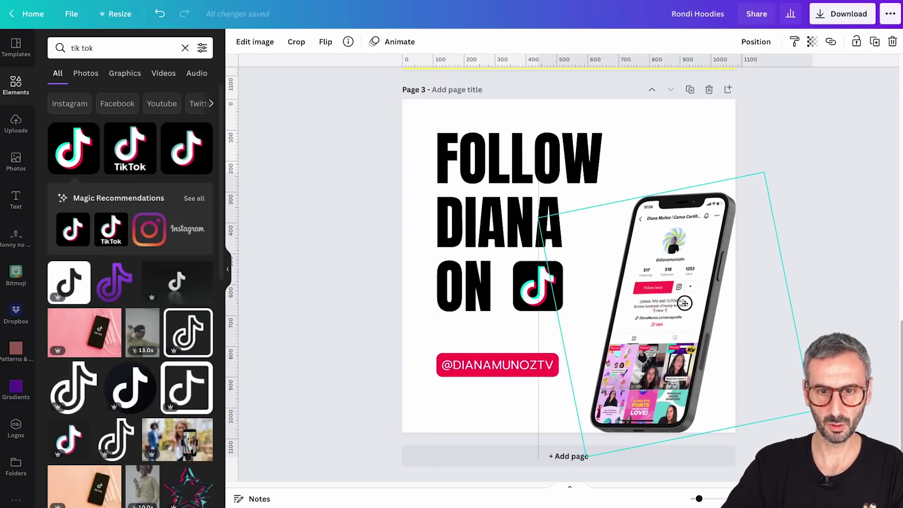
{"action": "left_click", "coordinate": [797, 122]}
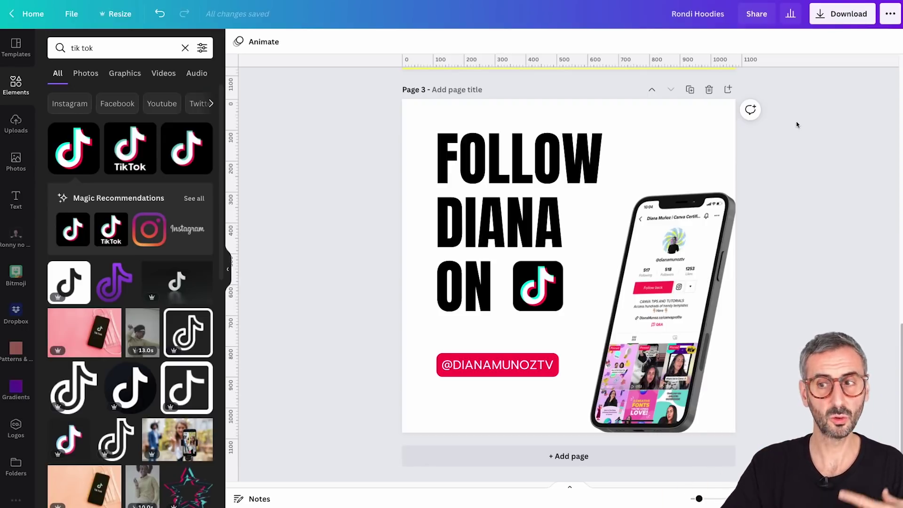
Clear recent element searches and fill the page with a full-page grid placeholder
{"action": "left_click", "coordinate": [671, 117]}
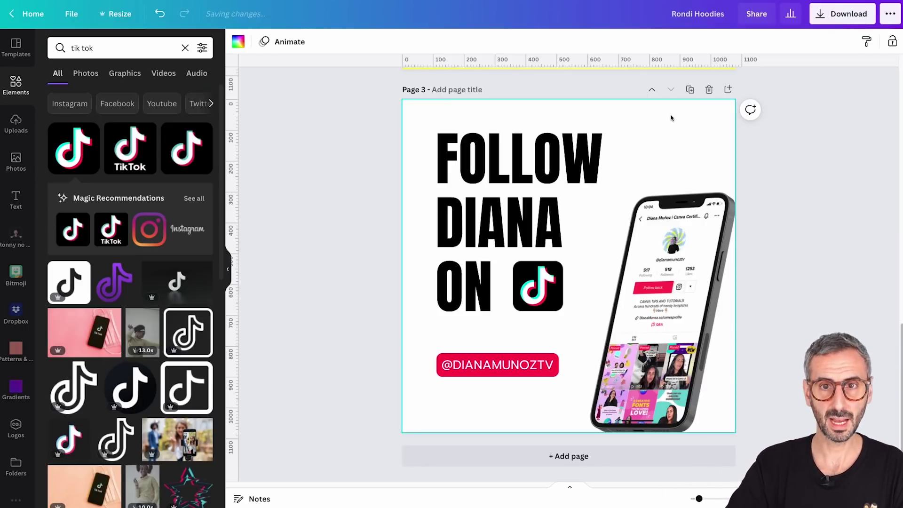
{"action": "scroll", "coordinate": [17, 423], "scroll_direction": "down", "scroll_amount": 1}
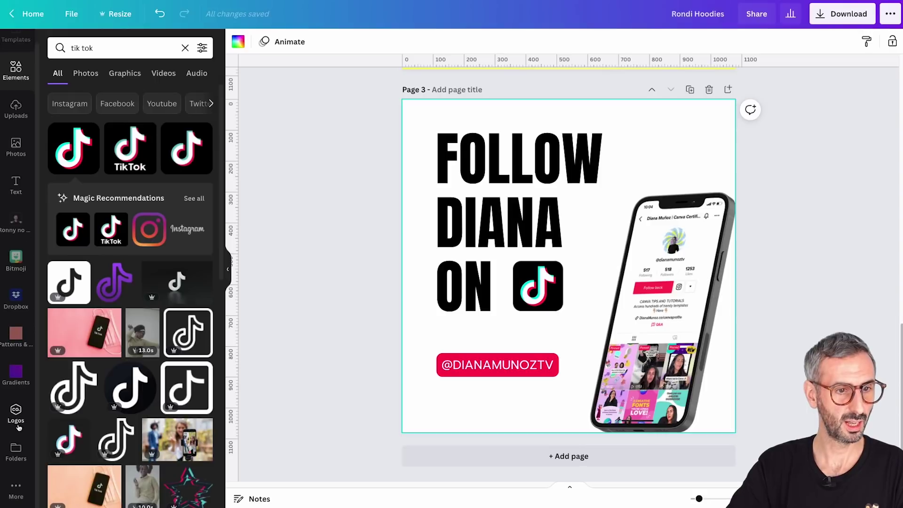
{"action": "scroll", "coordinate": [5, 282], "scroll_direction": "up", "scroll_amount": 1}
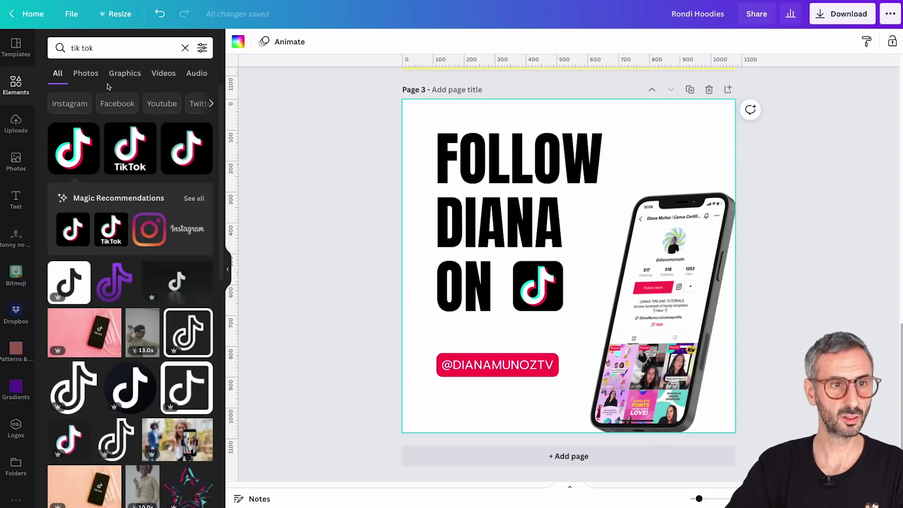
{"action": "left_click", "coordinate": [16, 93]}
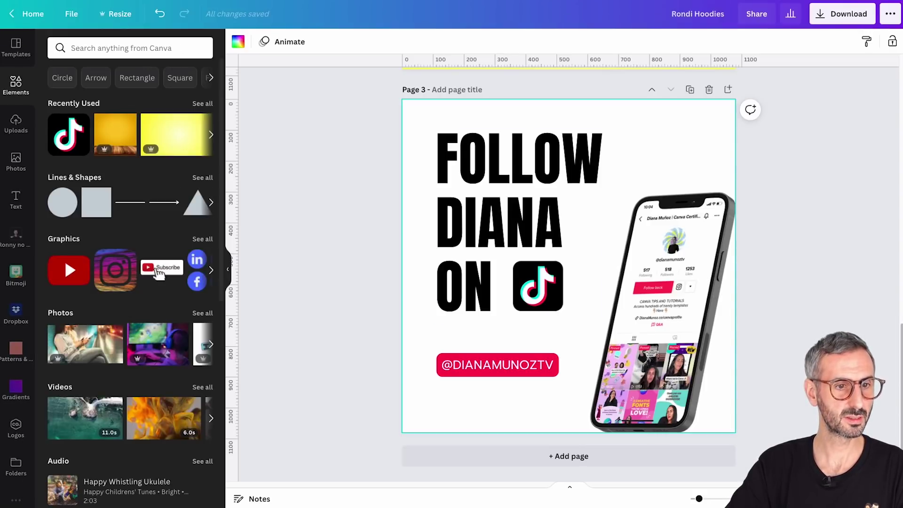
{"action": "left_click", "coordinate": [192, 49]}
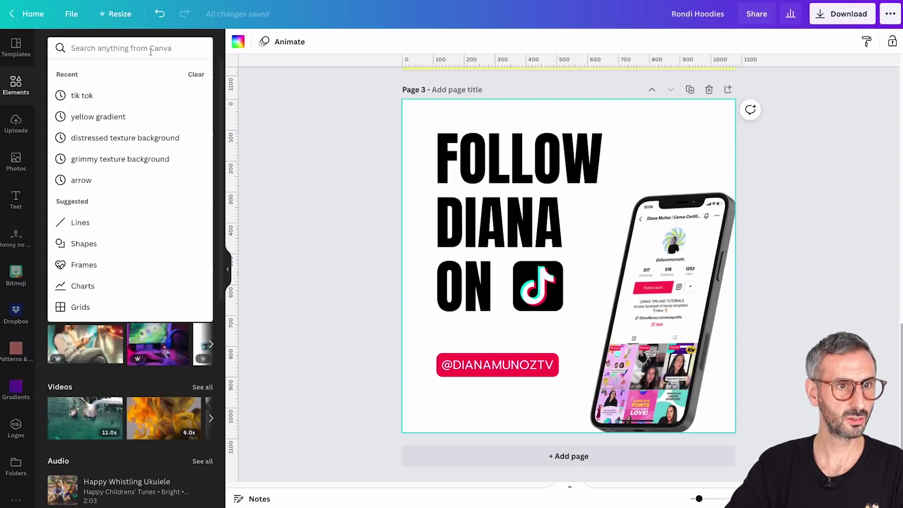
{"action": "left_click", "coordinate": [198, 74]}
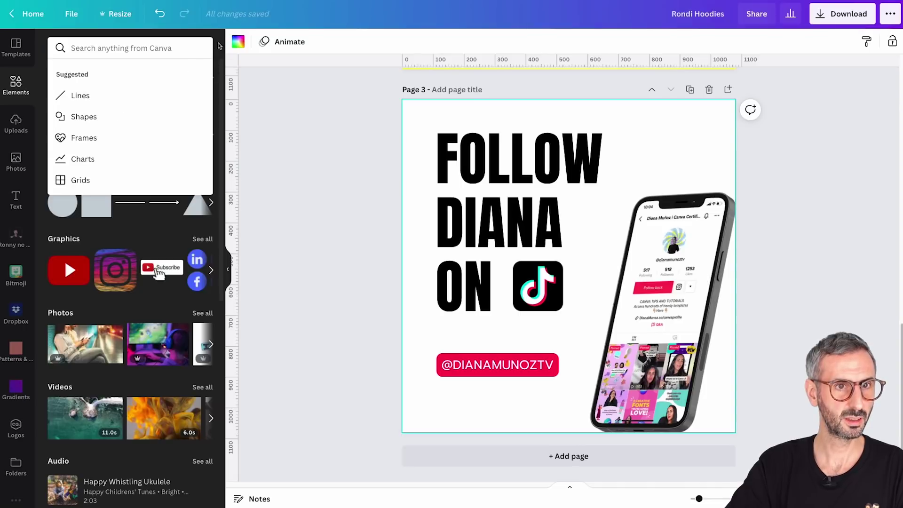
{"action": "left_click", "coordinate": [219, 45]}
{"action": "scroll", "coordinate": [105, 447], "scroll_direction": "down", "scroll_amount": 8}
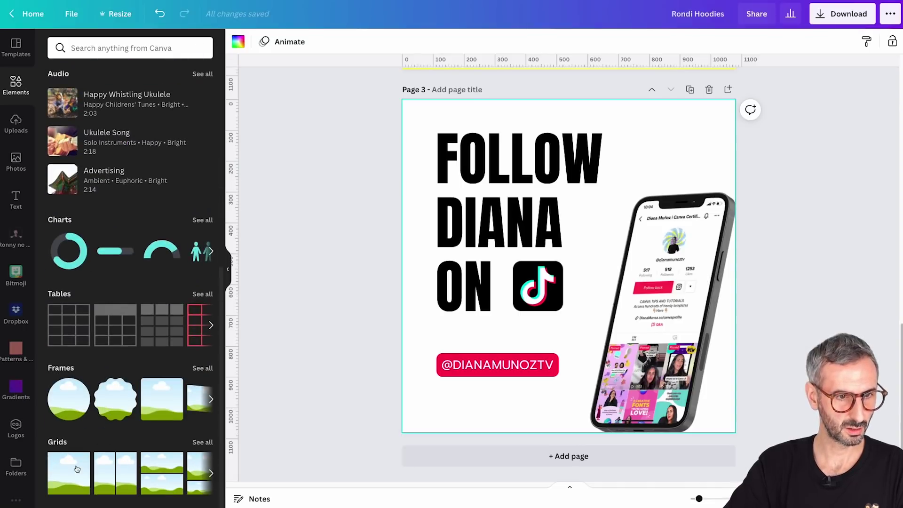
{"action": "left_click", "coordinate": [77, 469]}
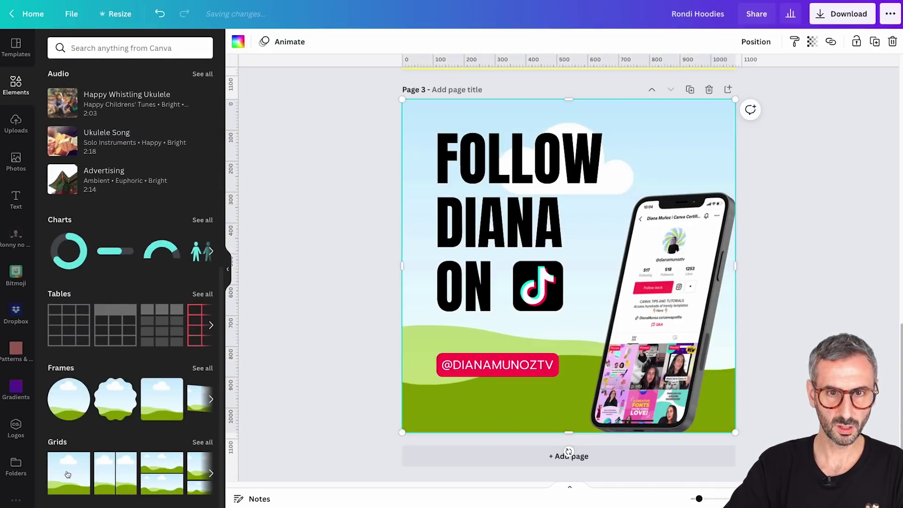
Search 'gray wall background' and set the gray bokeh video as the page background
{"action": "left_click", "coordinate": [15, 84]}
{"action": "left_click", "coordinate": [90, 48]}
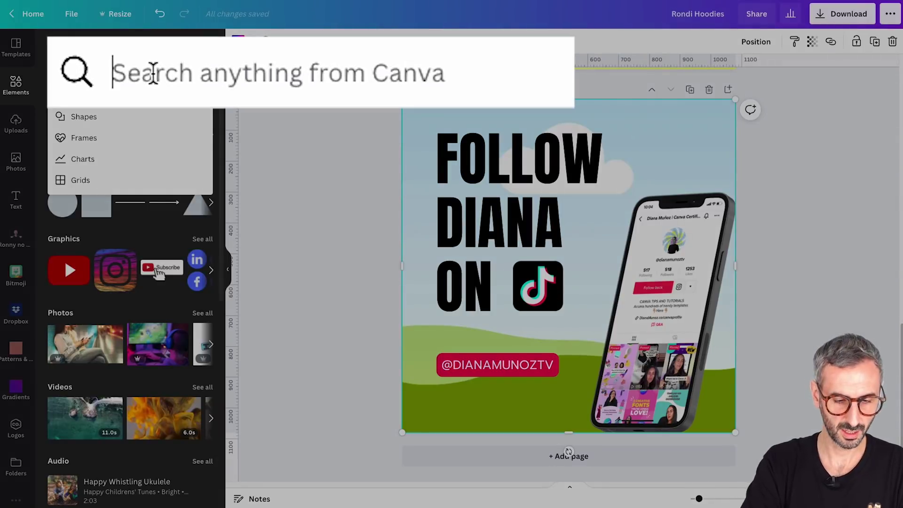
{"action": "type", "text": "gray wall "}
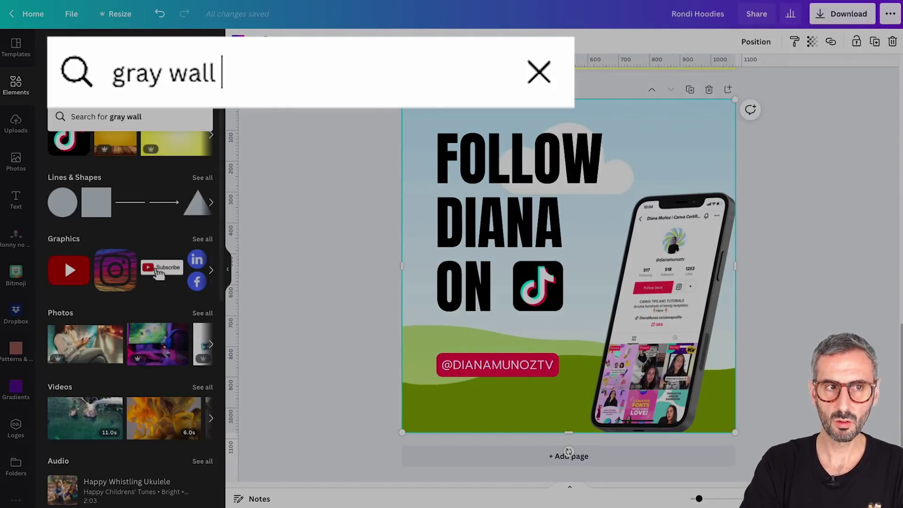
{"action": "type", "text": "background"}
{"action": "key", "text": "Return"}
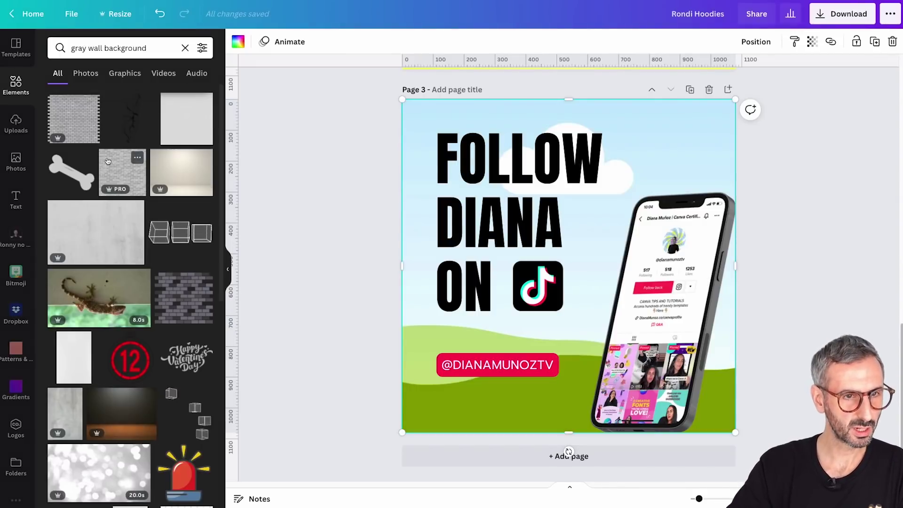
{"action": "scroll", "coordinate": [131, 349], "scroll_direction": "down", "scroll_amount": 1}
{"action": "scroll", "coordinate": [131, 349], "scroll_direction": "down", "scroll_amount": 3}
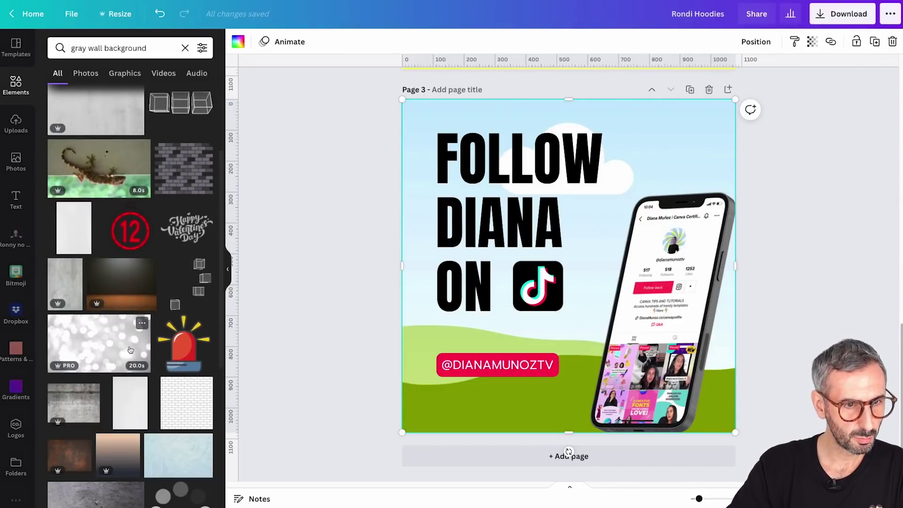
{"action": "scroll", "coordinate": [131, 349], "scroll_direction": "down", "scroll_amount": 1}
{"action": "left_click_drag", "start_coordinate": [346, 121], "coordinate": [428, 117]}
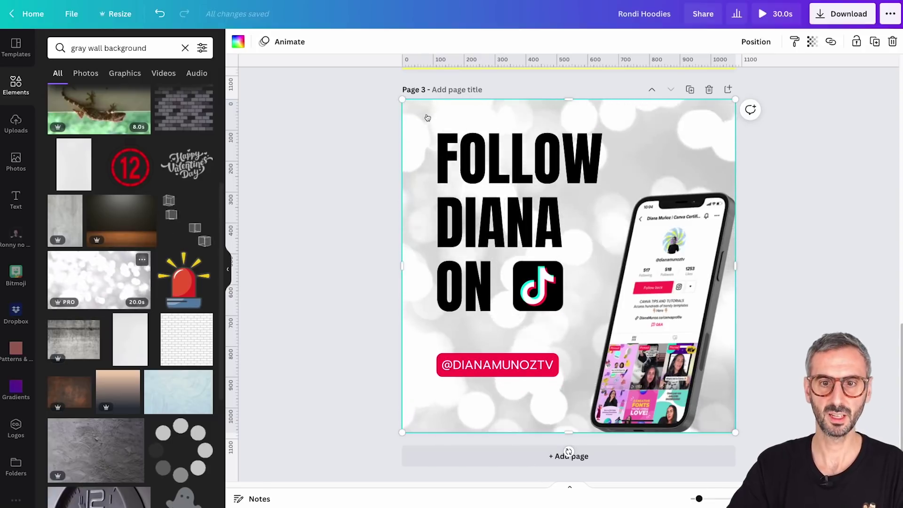
{"action": "left_click", "coordinate": [791, 320]}
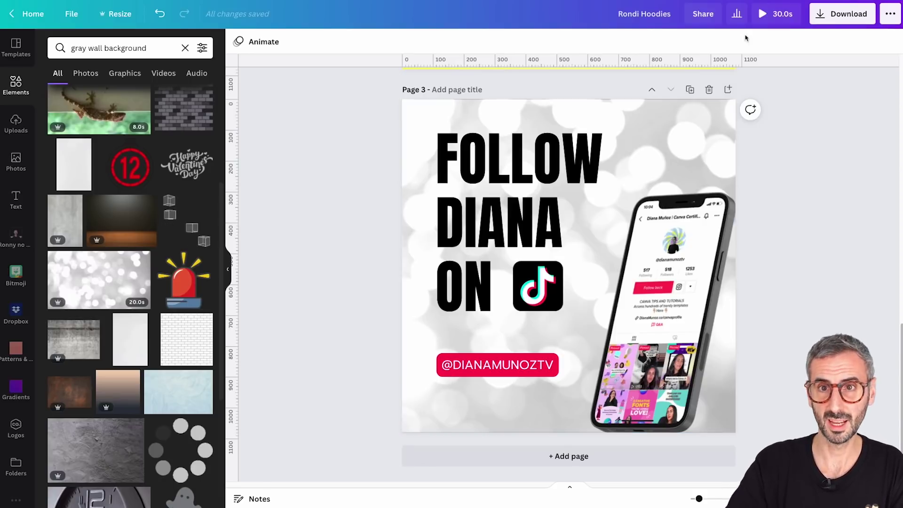
{"action": "left_click", "coordinate": [842, 14]}
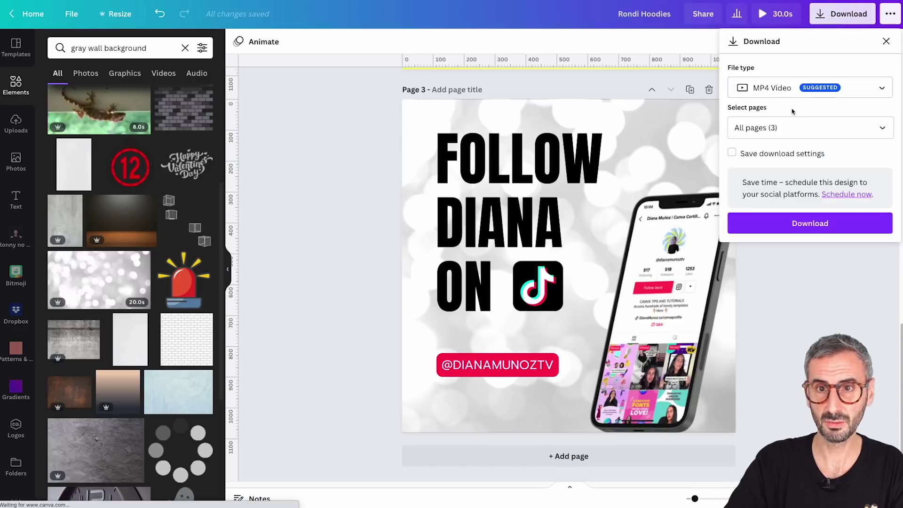
{"action": "left_click", "coordinate": [792, 90]}
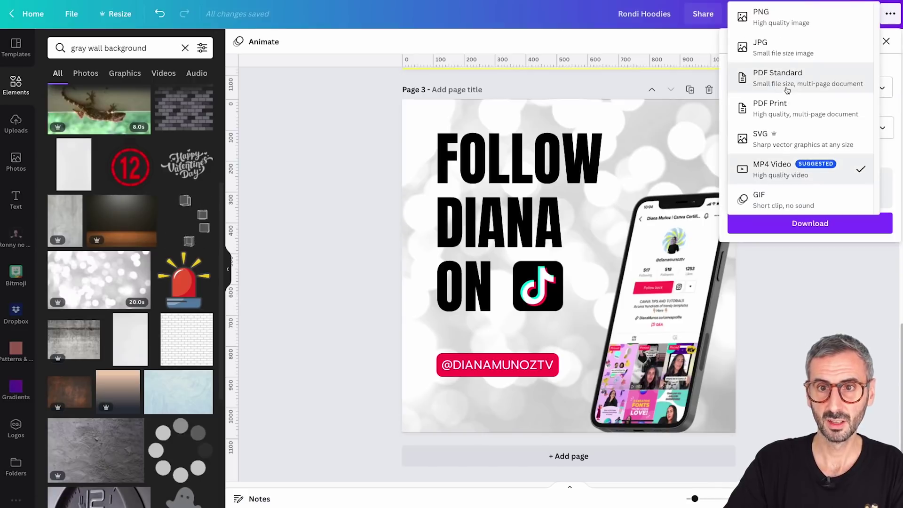
{"action": "left_click", "coordinate": [785, 269]}
{"action": "left_click", "coordinate": [381, 236]}
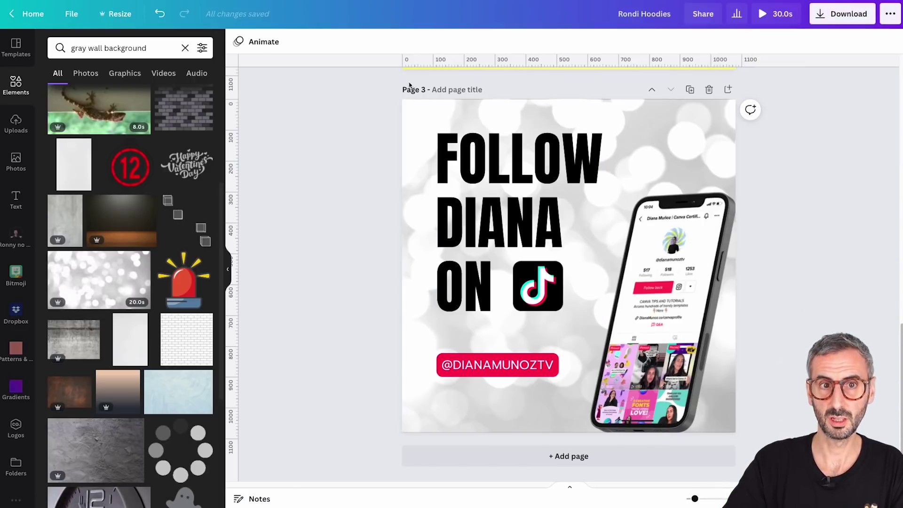
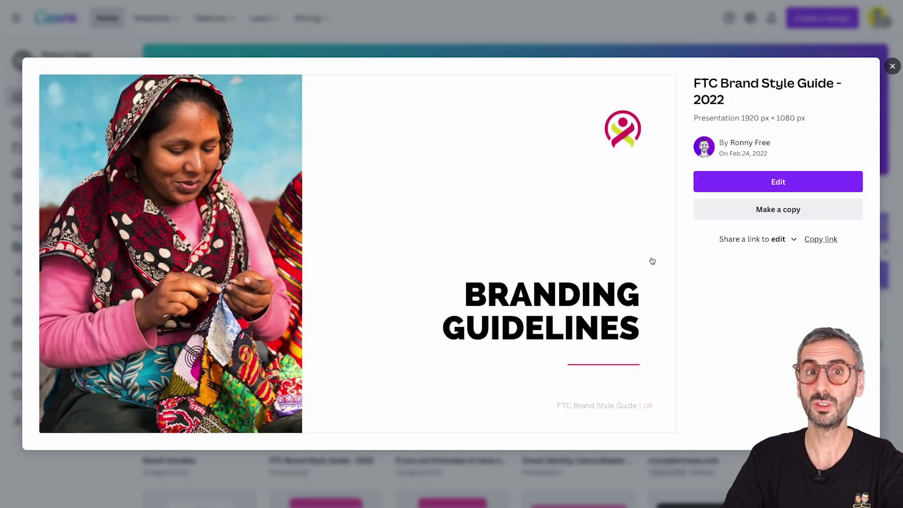
Close the design preview to get back to the 'What will you design?' Home page
{"action": "mouse_move", "coordinate": [651, 260]}
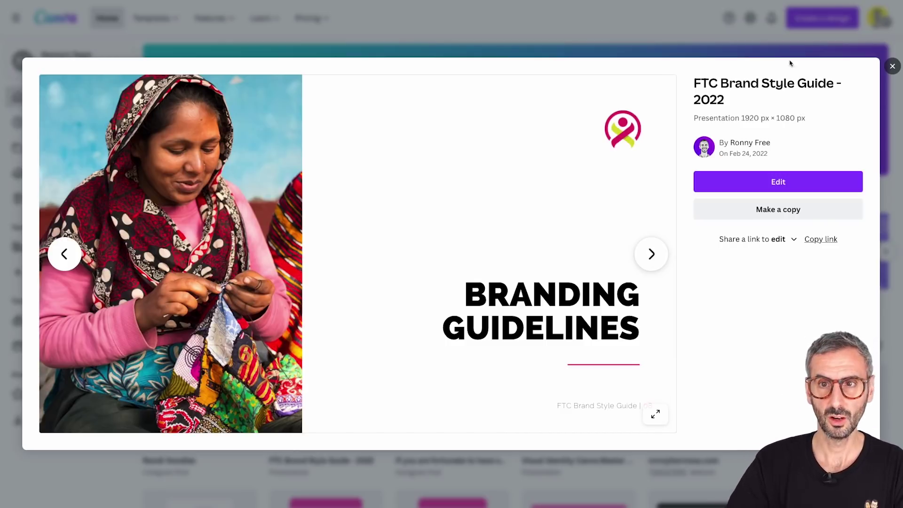
{"action": "left_click", "coordinate": [893, 65]}
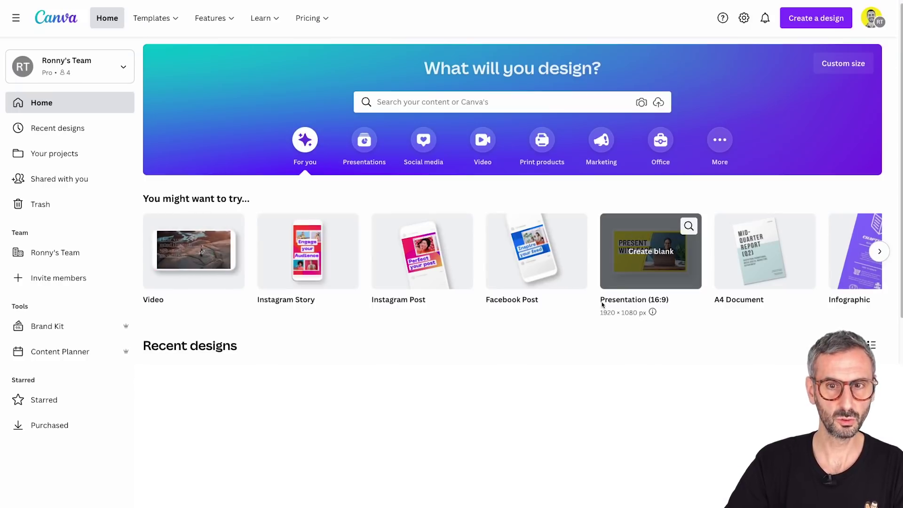
Open FTC Brand Style Guide - 2022, view all 22 pages in grid view, then return to slide 1
{"action": "scroll", "coordinate": [517, 360], "scroll_direction": "down", "scroll_amount": 1}
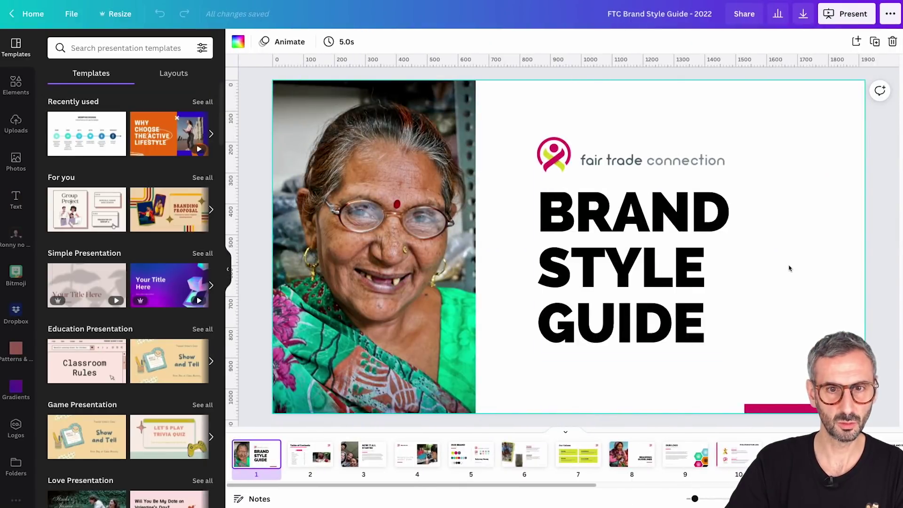
{"action": "left_click", "coordinate": [310, 456]}
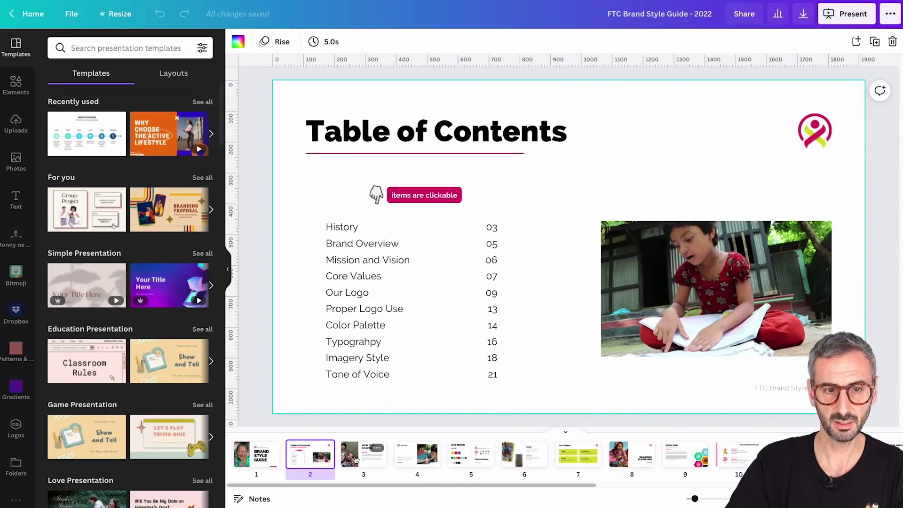
{"action": "left_click", "coordinate": [841, 498]}
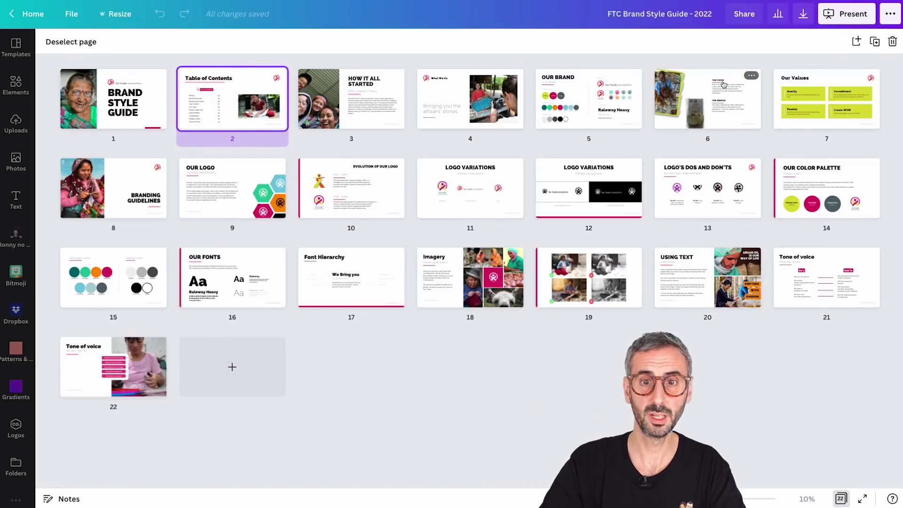
{"action": "left_click", "coordinate": [841, 499]}
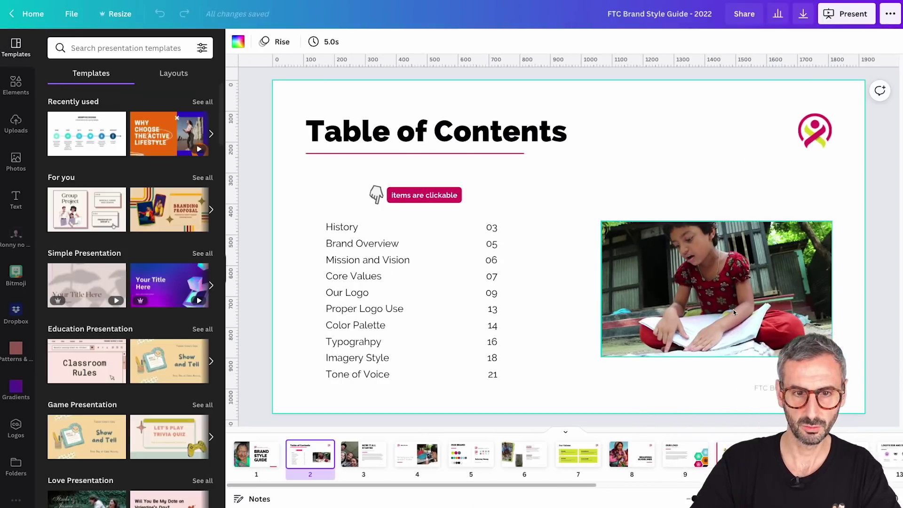
{"action": "left_click", "coordinate": [266, 460]}
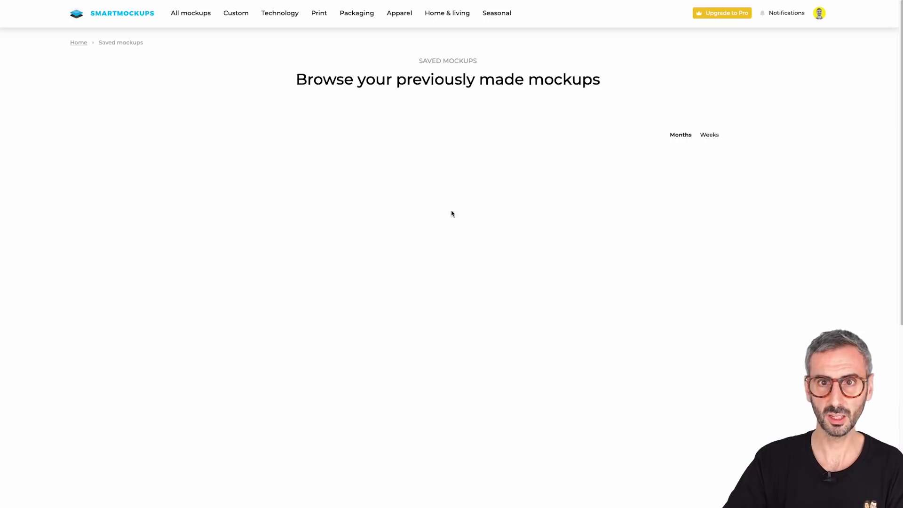
Go to the Smartmockups homepage and scroll through its mockup gallery
{"action": "left_click", "coordinate": [144, 9]}
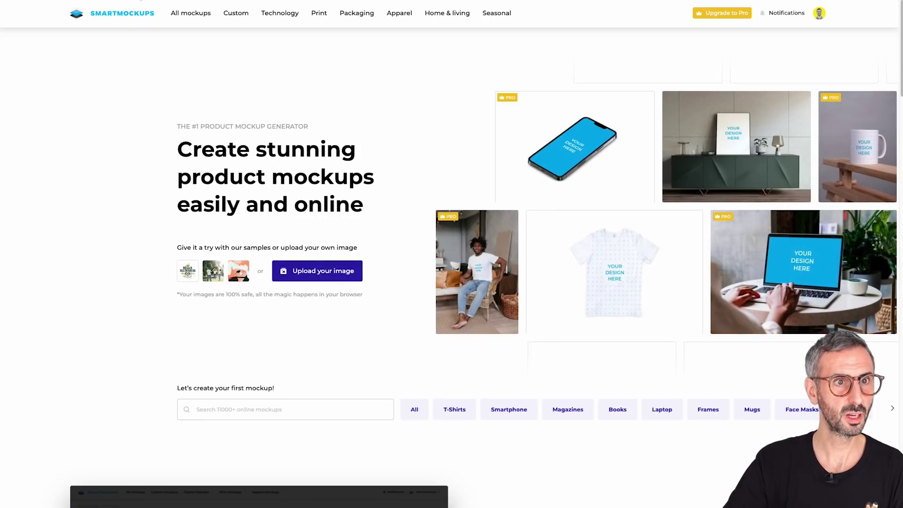
{"action": "scroll", "coordinate": [322, 256], "scroll_direction": "down", "scroll_amount": 1}
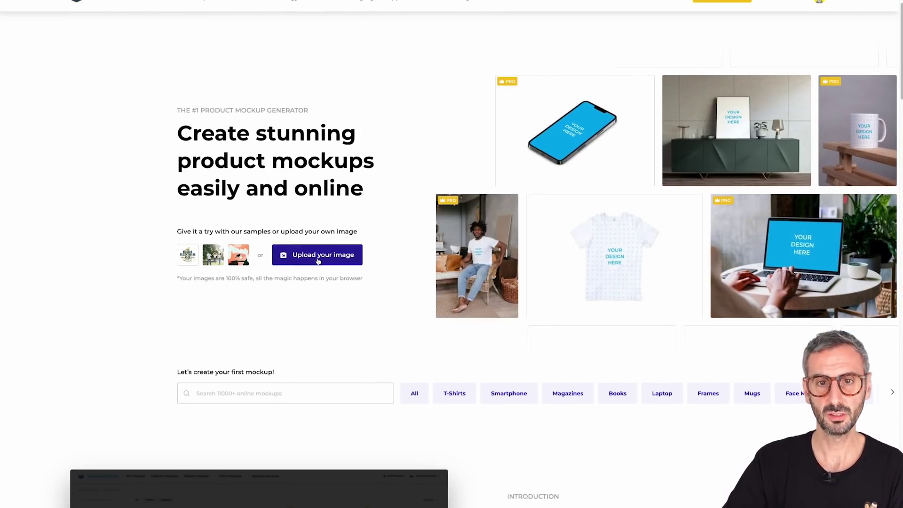
{"action": "scroll", "coordinate": [377, 178], "scroll_direction": "up", "scroll_amount": 1}
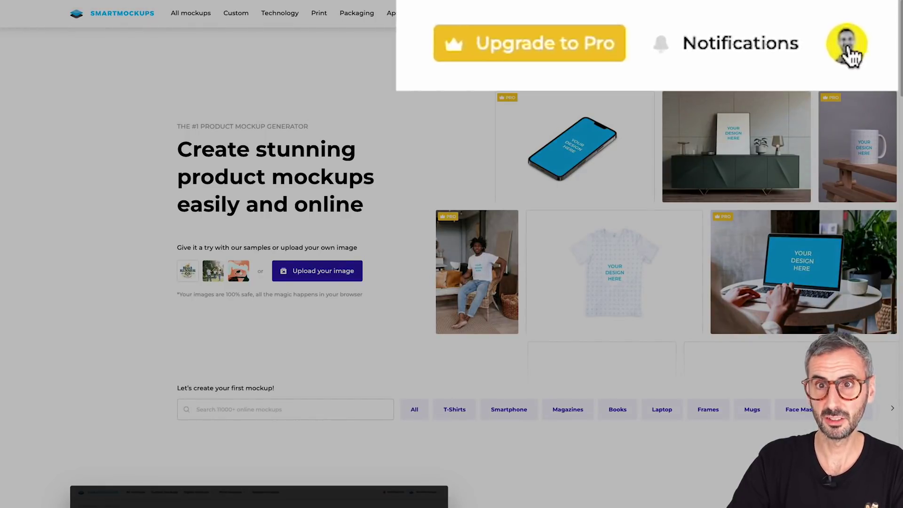
{"action": "scroll", "coordinate": [542, 301], "scroll_direction": "down", "scroll_amount": 1}
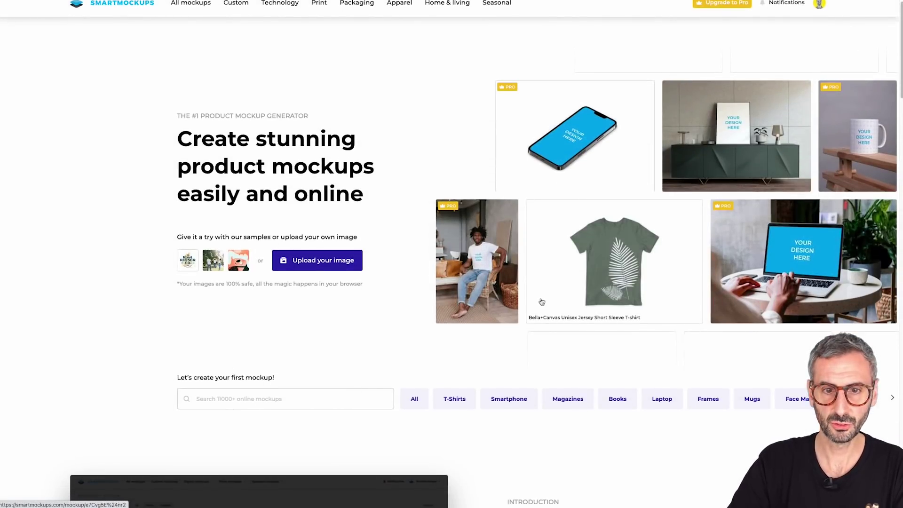
Filter by Magazines and open the A4 210x297mm landscape magazine mockup
{"action": "left_click", "coordinate": [577, 398]}
{"action": "scroll", "coordinate": [558, 341], "scroll_direction": "down", "scroll_amount": 1}
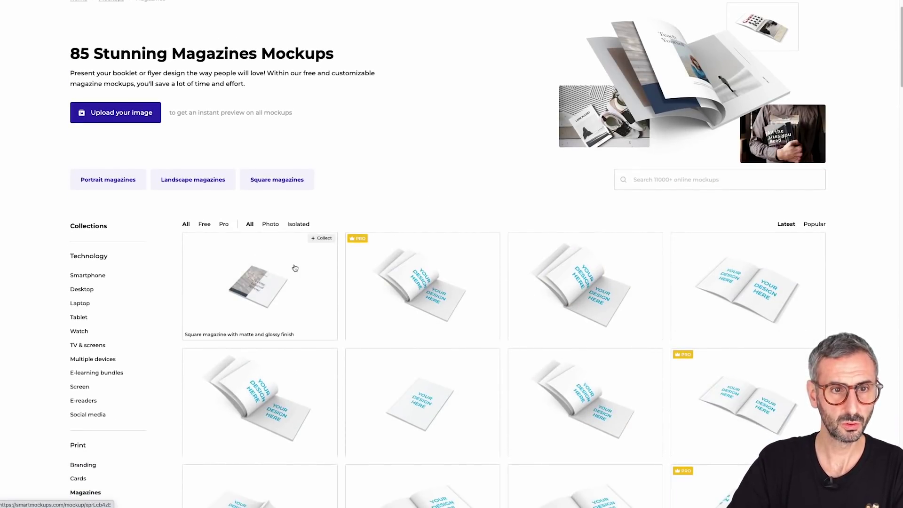
{"action": "scroll", "coordinate": [320, 305], "scroll_direction": "down", "scroll_amount": 1}
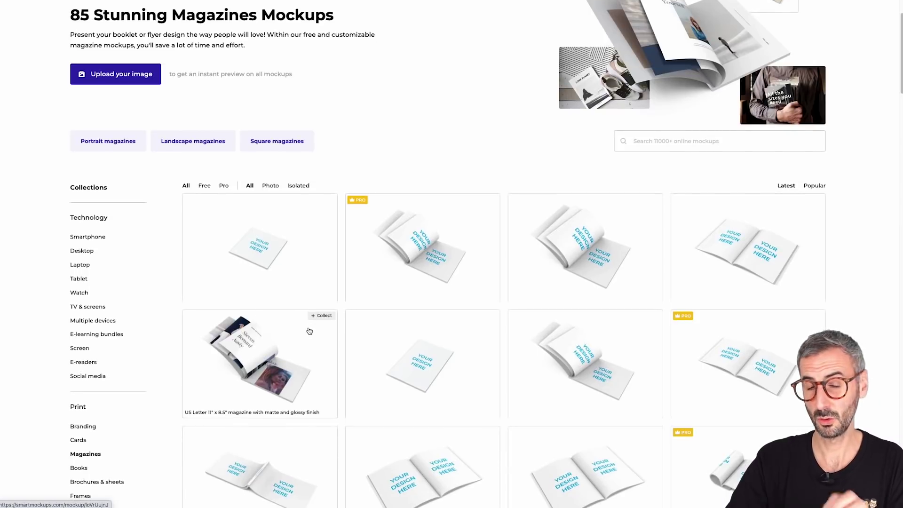
{"action": "scroll", "coordinate": [309, 331], "scroll_direction": "down", "scroll_amount": 1}
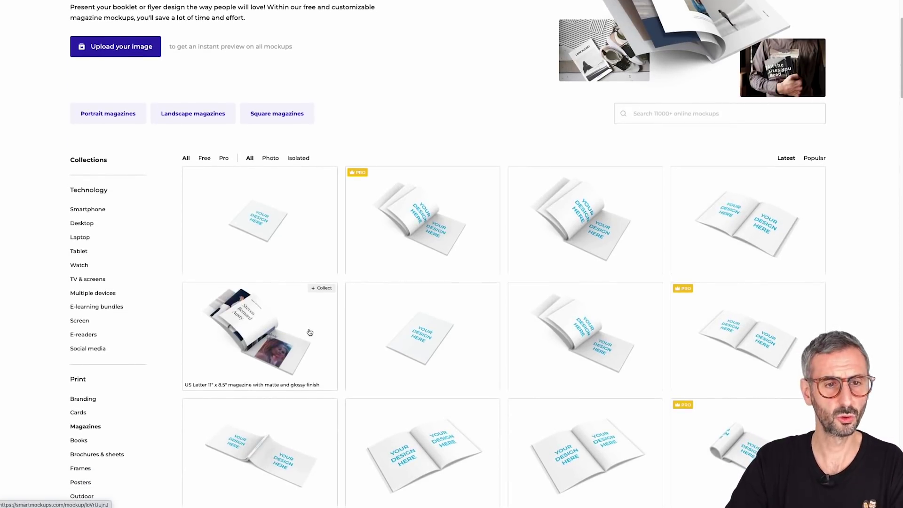
{"action": "scroll", "coordinate": [309, 332], "scroll_direction": "down", "scroll_amount": 3}
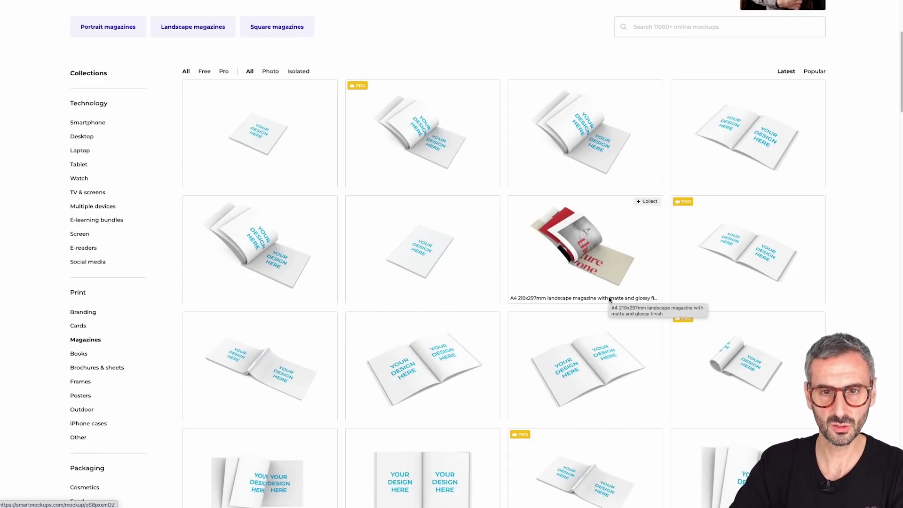
{"action": "left_click", "coordinate": [576, 245]}
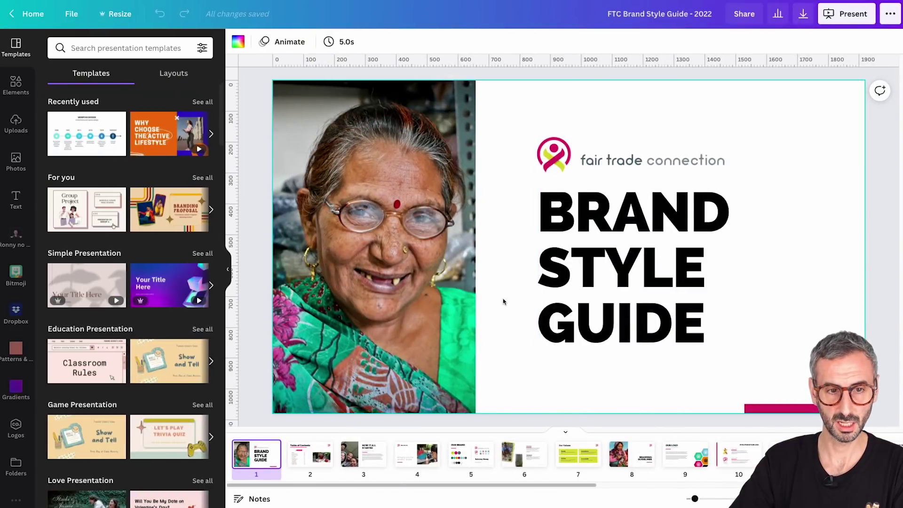
Move through Table of Contents, OUR LOGO and LOGO'S DOS AND DON'TS to OUR COLOR PALETTE
{"action": "scroll", "coordinate": [476, 447], "scroll_direction": "right", "scroll_amount": 1}
{"action": "scroll", "coordinate": [476, 447], "scroll_direction": "right", "scroll_amount": 1}
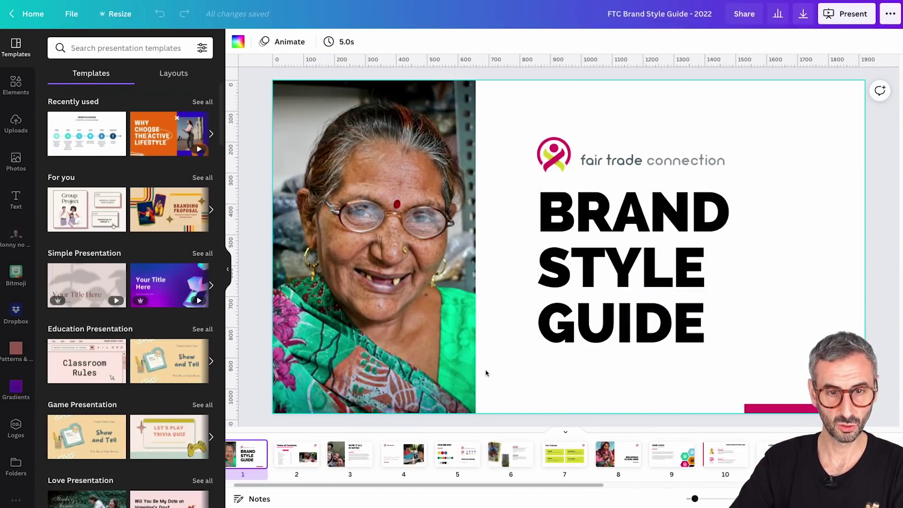
{"action": "key", "text": "Down"}
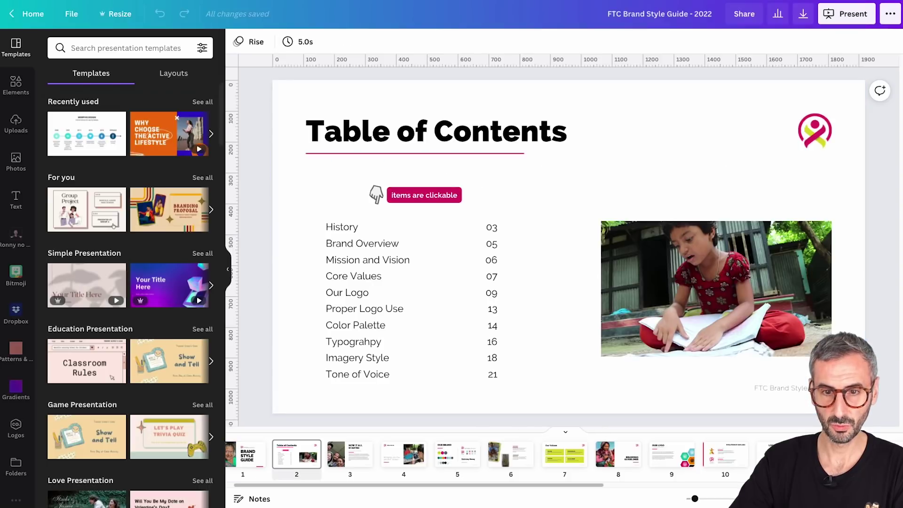
{"action": "left_click", "coordinate": [672, 459]}
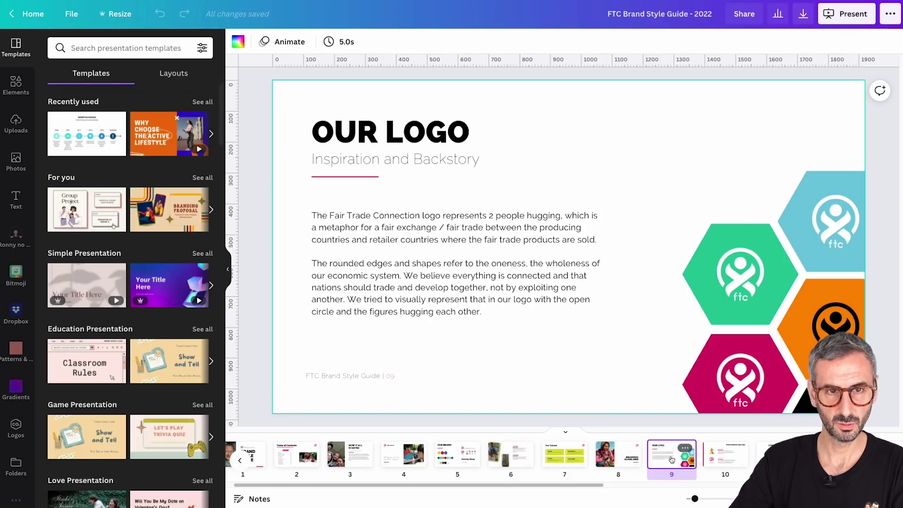
{"action": "scroll", "coordinate": [672, 459], "scroll_direction": "right", "scroll_amount": 5}
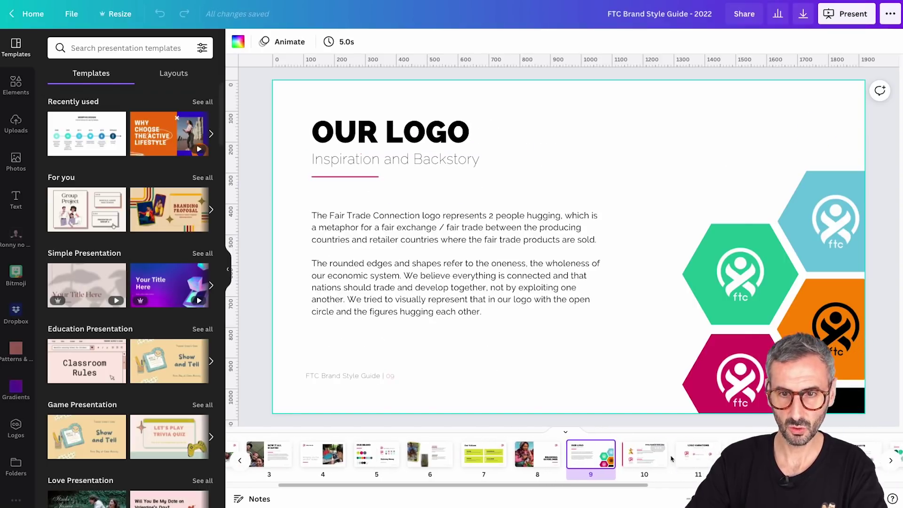
{"action": "left_click", "coordinate": [798, 454]}
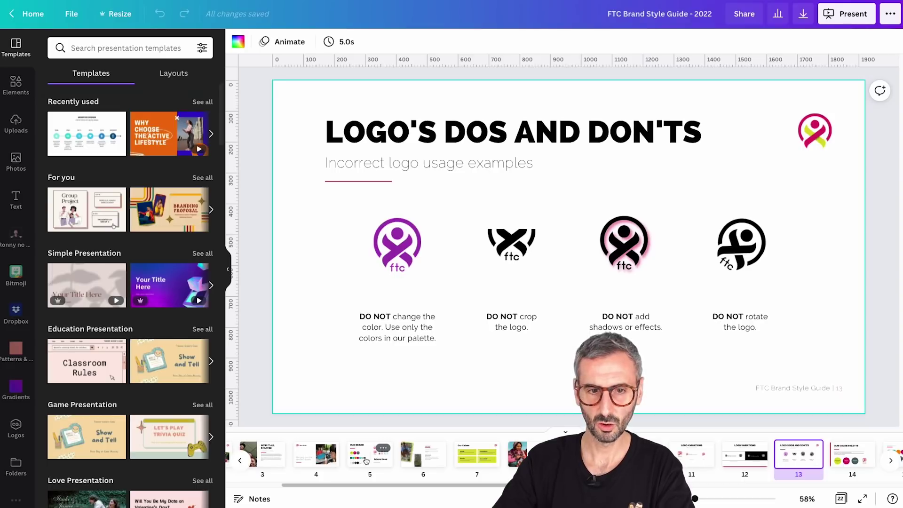
{"action": "left_click", "coordinate": [832, 457]}
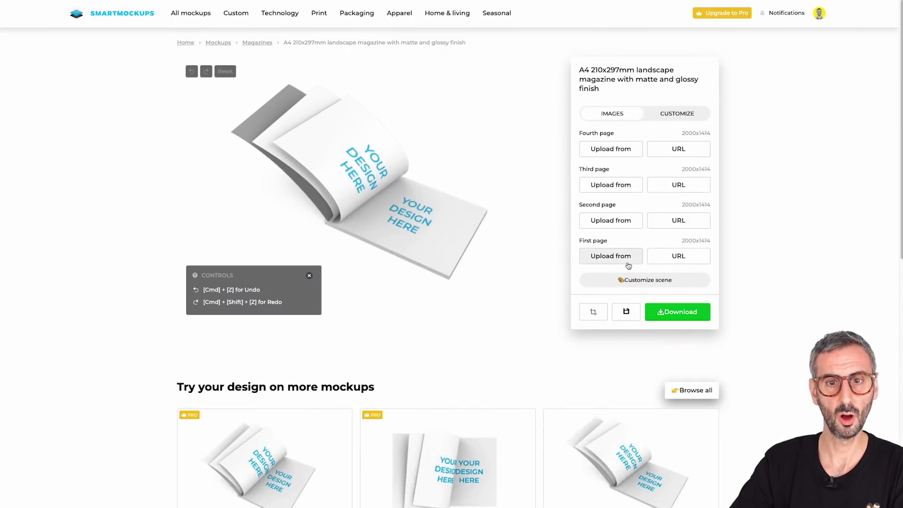
Bring up the 'Upload image from' source choices for the magazine's fourth page
{"action": "left_click", "coordinate": [625, 148]}
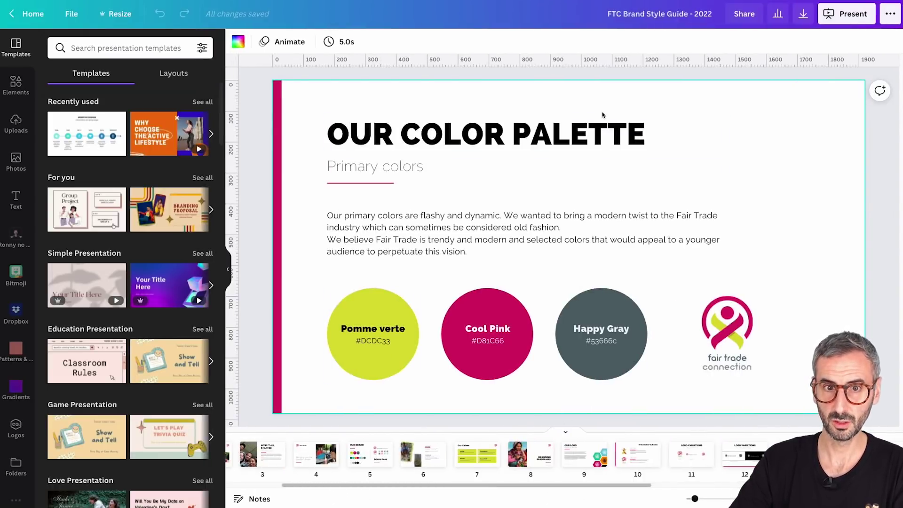
Connect Smartmockups and save page 14, OUR COLOR PALETTE, to it, then resume editing
{"action": "left_click", "coordinate": [891, 14]}
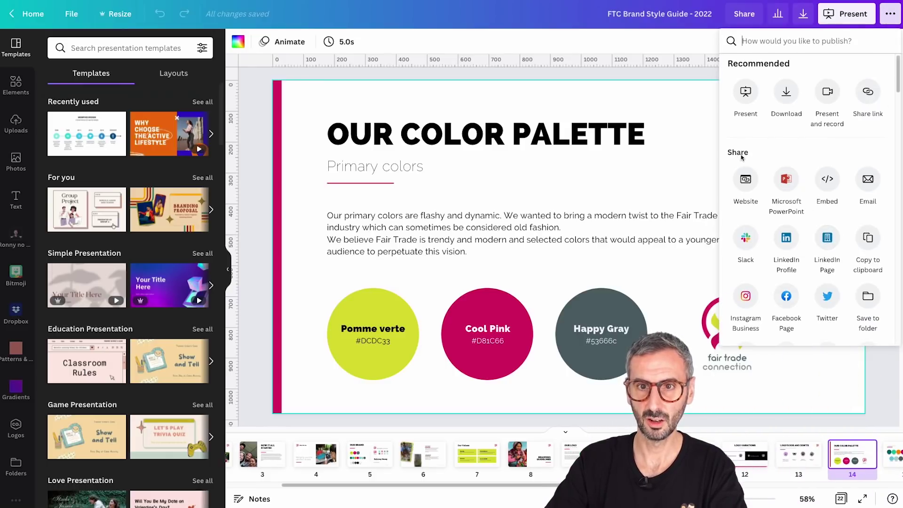
{"action": "scroll", "coordinate": [800, 226], "scroll_direction": "down", "scroll_amount": 1}
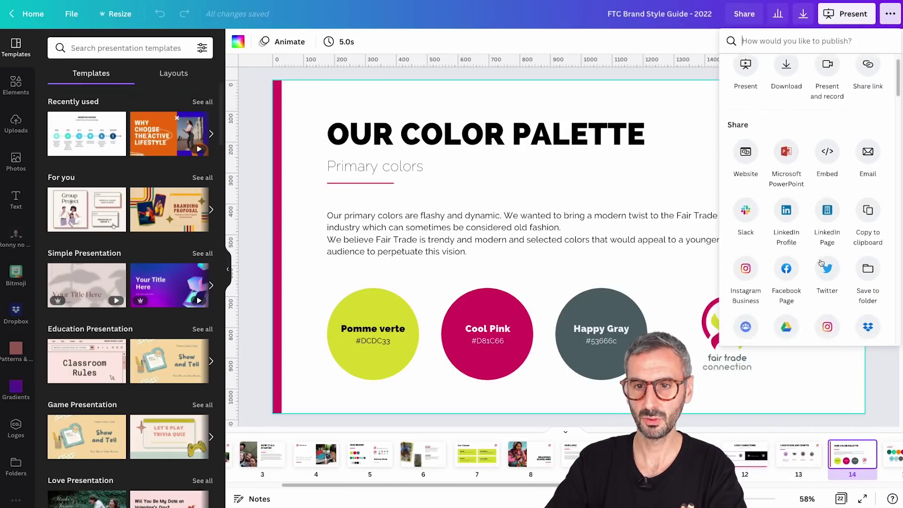
{"action": "scroll", "coordinate": [820, 262], "scroll_direction": "down", "scroll_amount": 5}
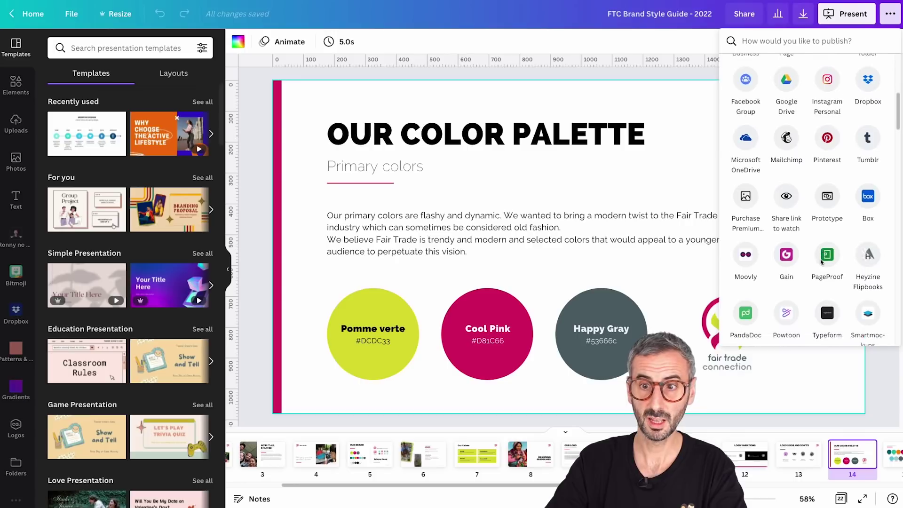
{"action": "scroll", "coordinate": [820, 258], "scroll_direction": "down", "scroll_amount": 1}
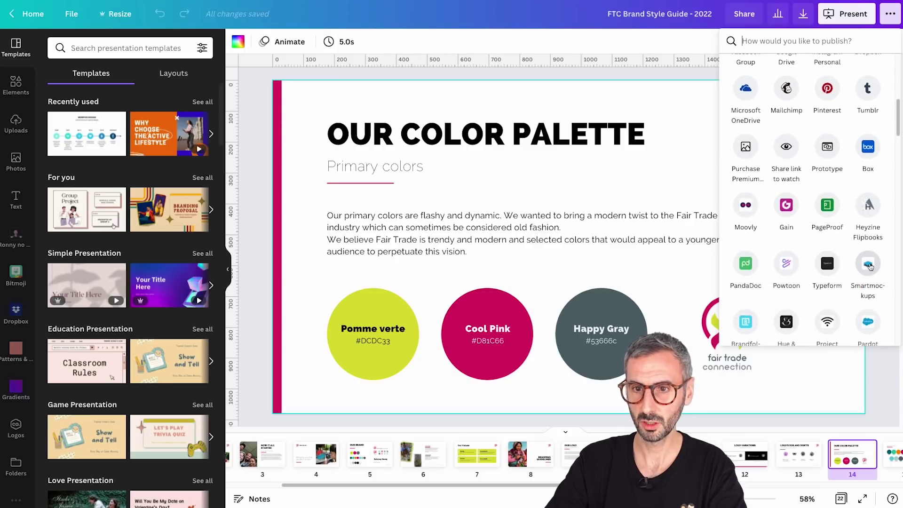
{"action": "left_click", "coordinate": [868, 264]}
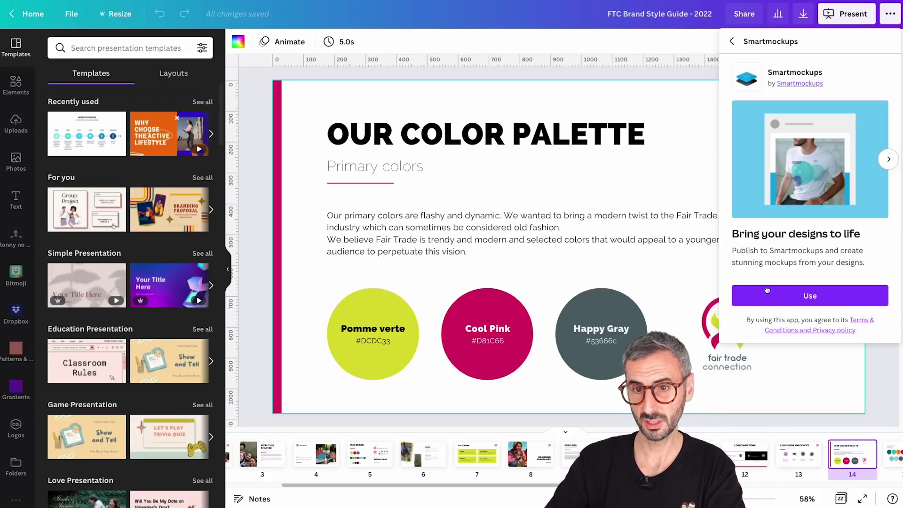
{"action": "left_click", "coordinate": [813, 297]}
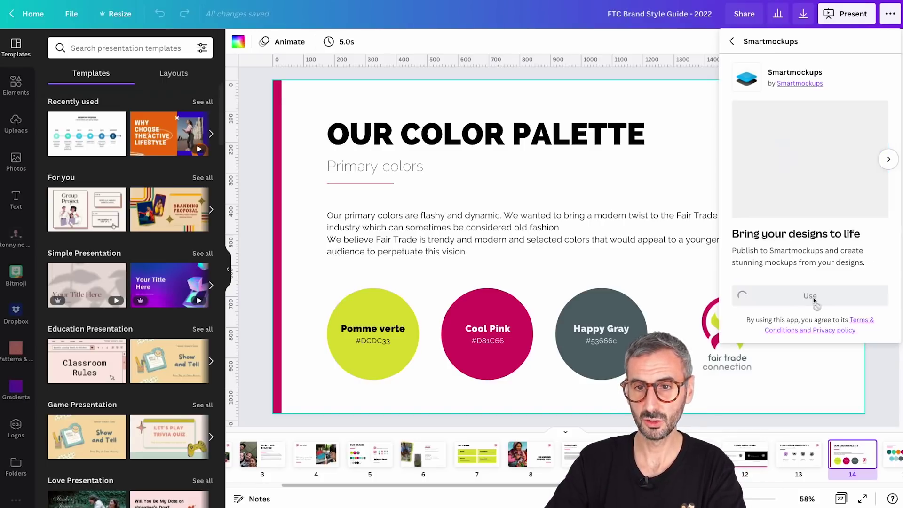
{"action": "left_click", "coordinate": [797, 230]}
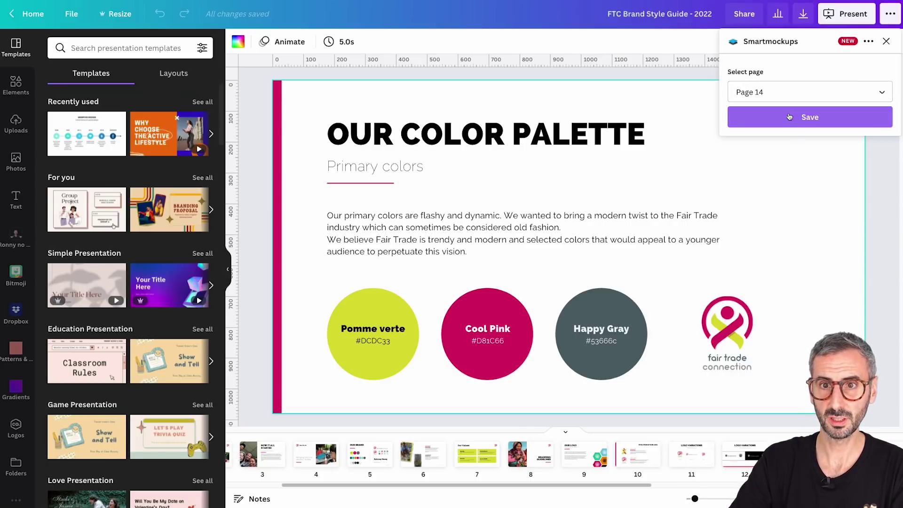
{"action": "left_click", "coordinate": [806, 122]}
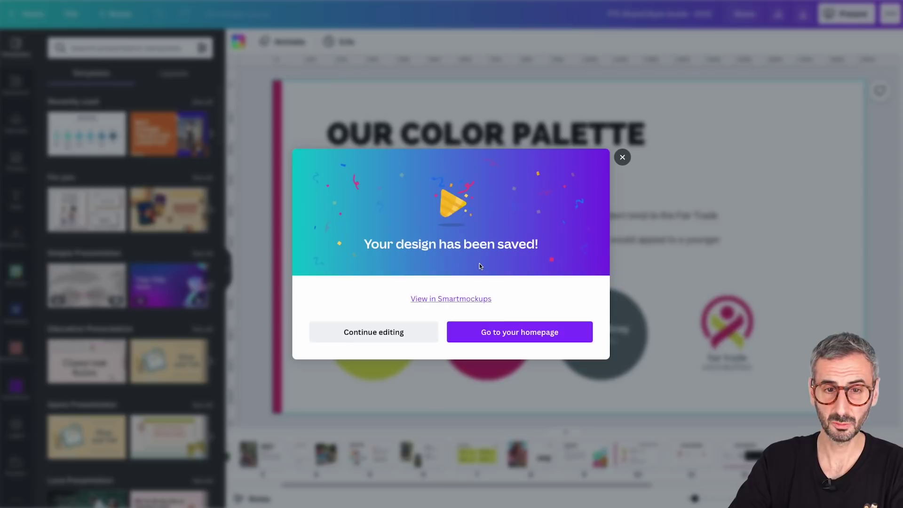
{"action": "left_click", "coordinate": [416, 333]}
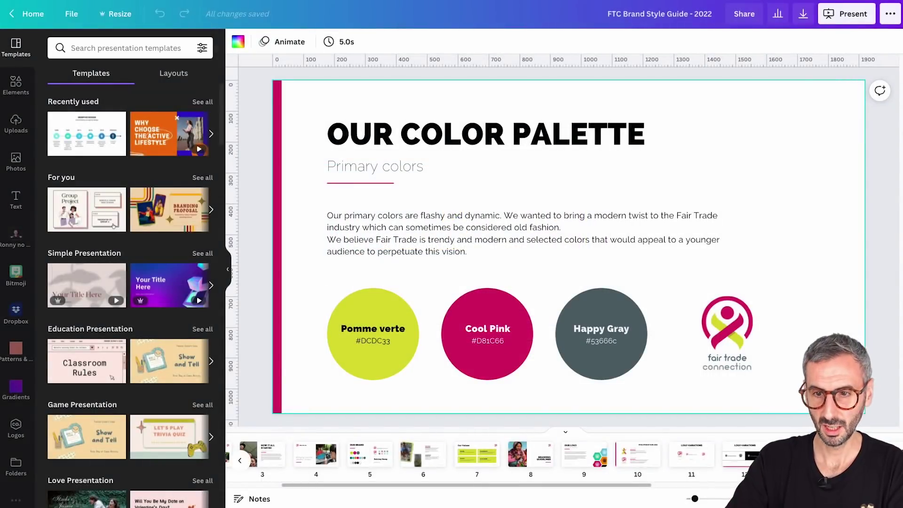
Save page 15, the secondary and neutral colors slide, to Smartmockups and resume editing
{"action": "scroll", "coordinate": [565, 453], "scroll_direction": "right", "scroll_amount": 3}
{"action": "left_click", "coordinate": [842, 454]}
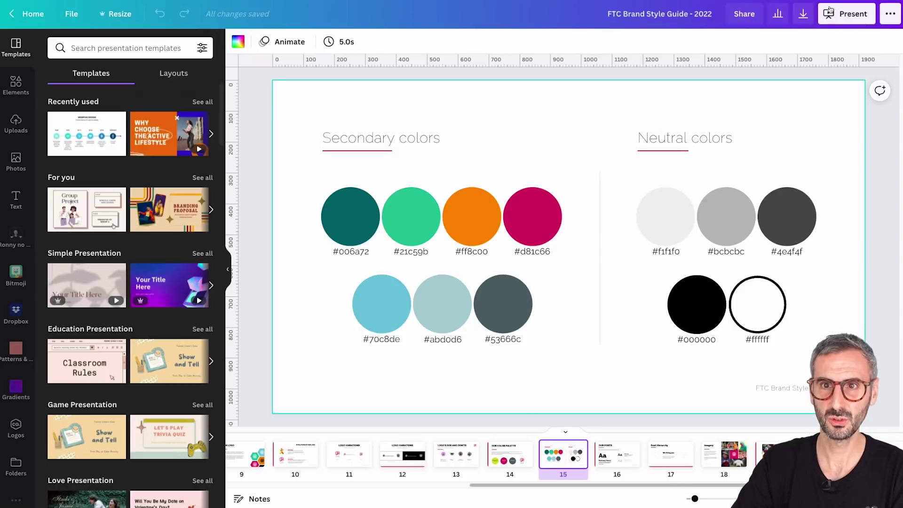
{"action": "left_click", "coordinate": [890, 14]}
{"action": "scroll", "coordinate": [859, 208], "scroll_direction": "down", "scroll_amount": 3}
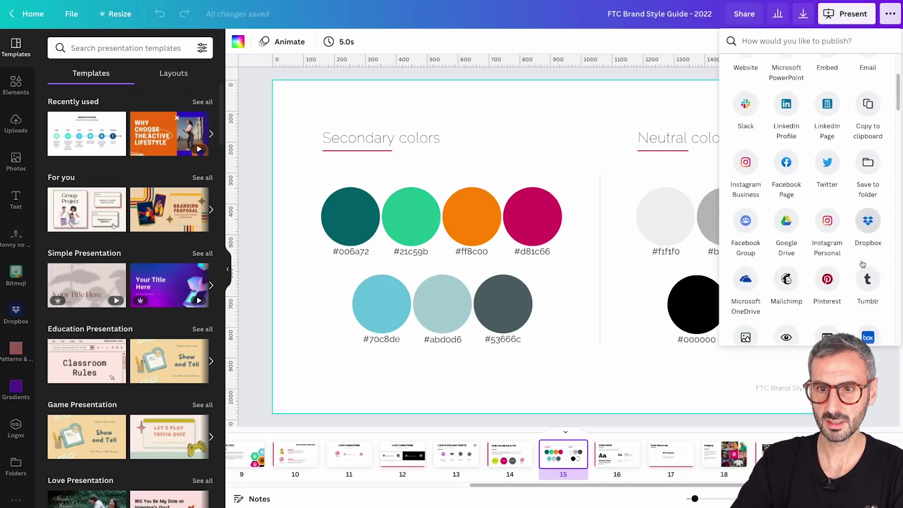
{"action": "scroll", "coordinate": [863, 265], "scroll_direction": "down", "scroll_amount": 5}
{"action": "left_click", "coordinate": [868, 273]}
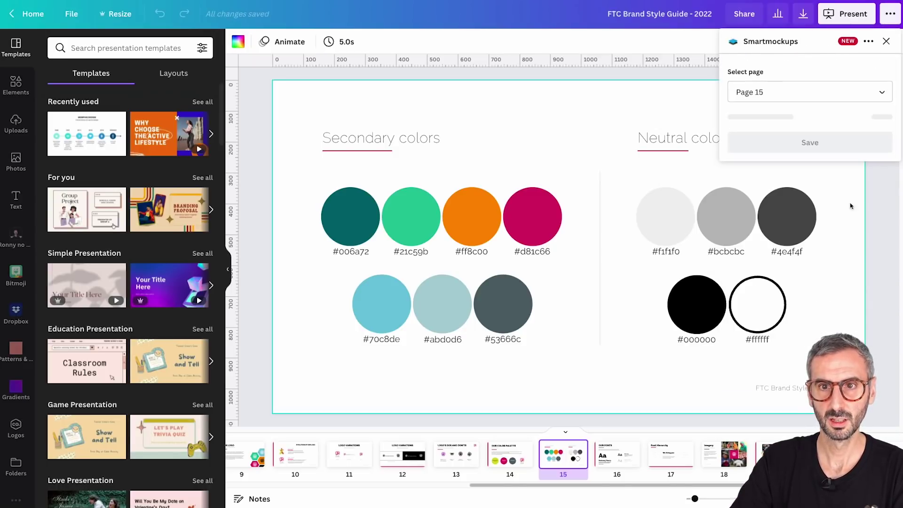
{"action": "left_click", "coordinate": [791, 116]}
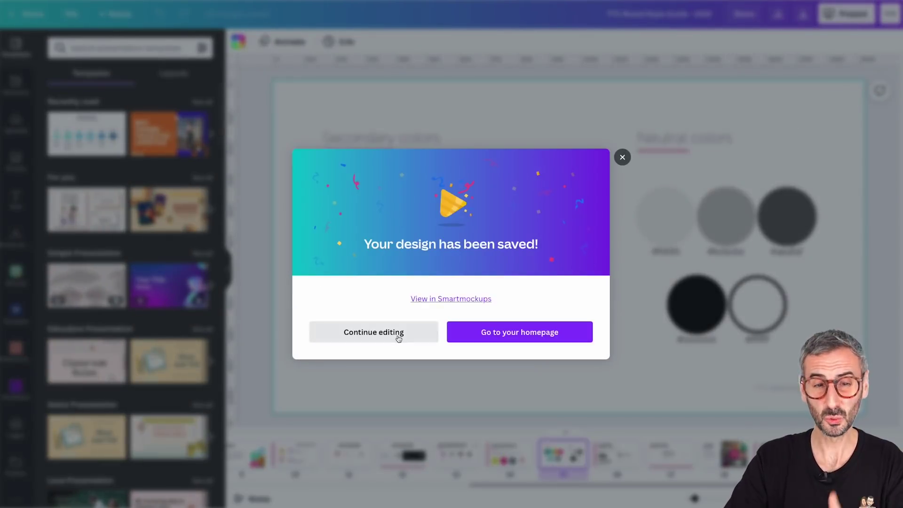
{"action": "left_click", "coordinate": [397, 332]}
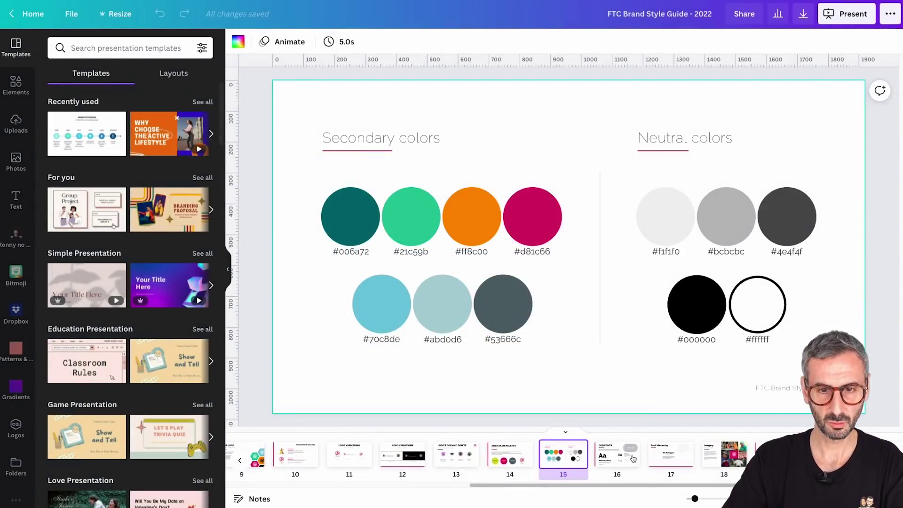
{"action": "scroll", "coordinate": [456, 458], "scroll_direction": "left", "scroll_amount": 2}
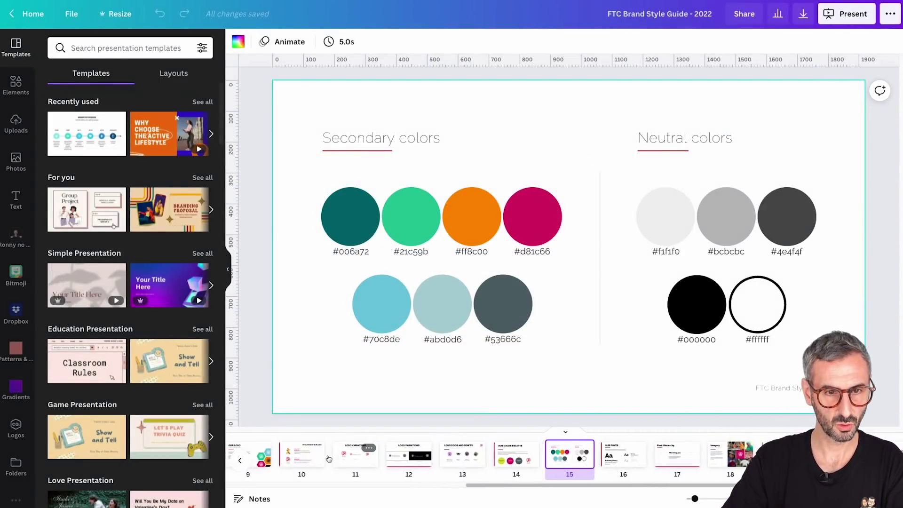
Select slide 9, OUR LOGO, and save it as Page 9 to Smartmockups
{"action": "left_click", "coordinate": [286, 446]}
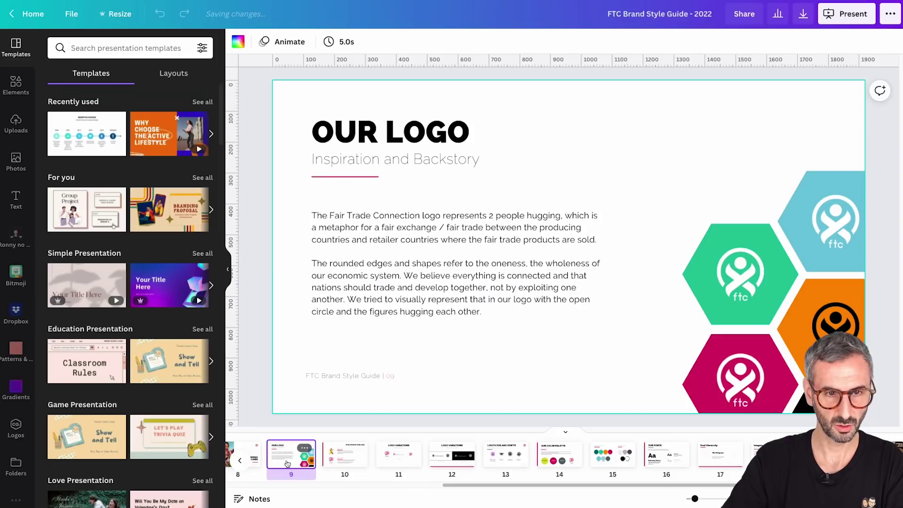
{"action": "left_click", "coordinate": [890, 13]}
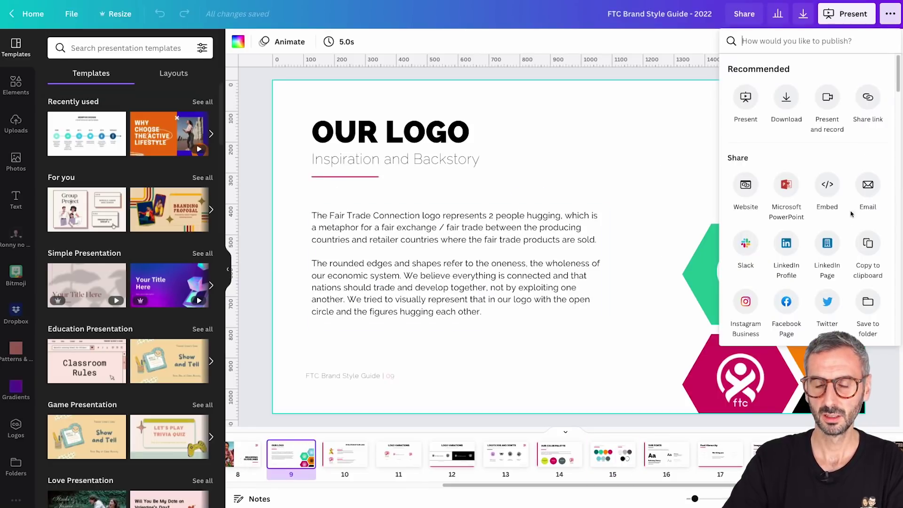
{"action": "scroll", "coordinate": [859, 276], "scroll_direction": "down", "scroll_amount": 5}
{"action": "scroll", "coordinate": [858, 276], "scroll_direction": "down", "scroll_amount": 2}
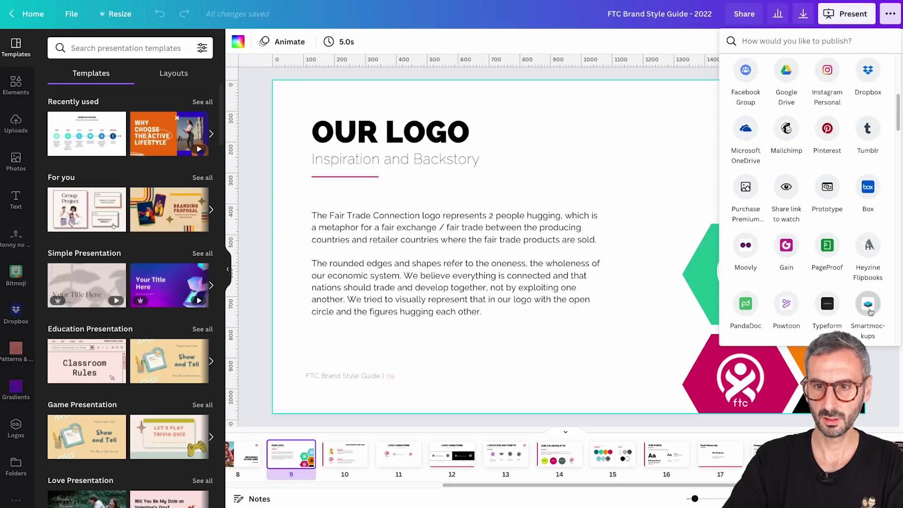
{"action": "left_click", "coordinate": [868, 306]}
{"action": "left_click", "coordinate": [833, 119]}
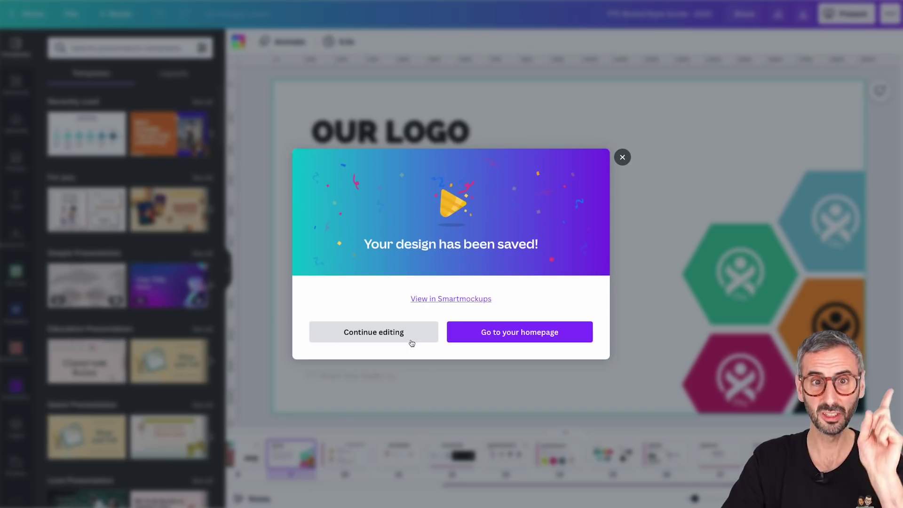
Save slide 10, EVOLUTION OF OUR LOGO, to Smartmockups as Page 10
{"action": "left_click", "coordinate": [410, 336]}
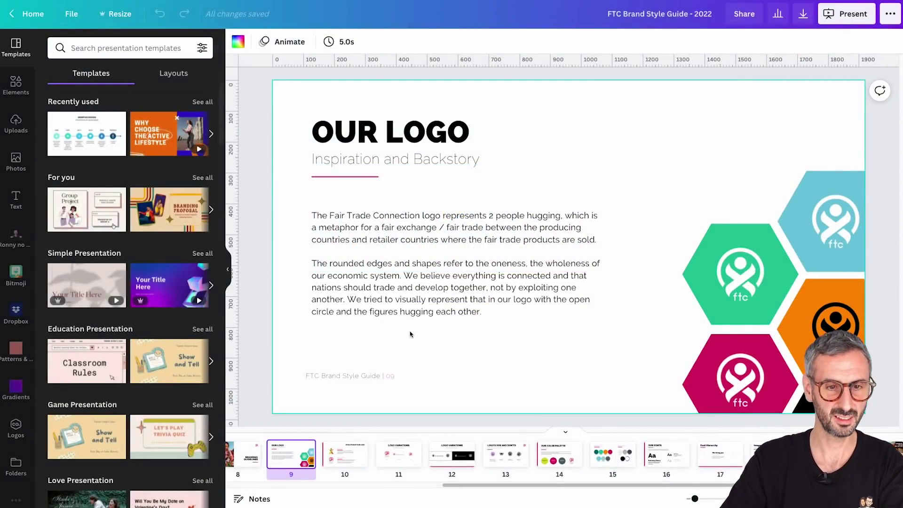
{"action": "left_click", "coordinate": [345, 456]}
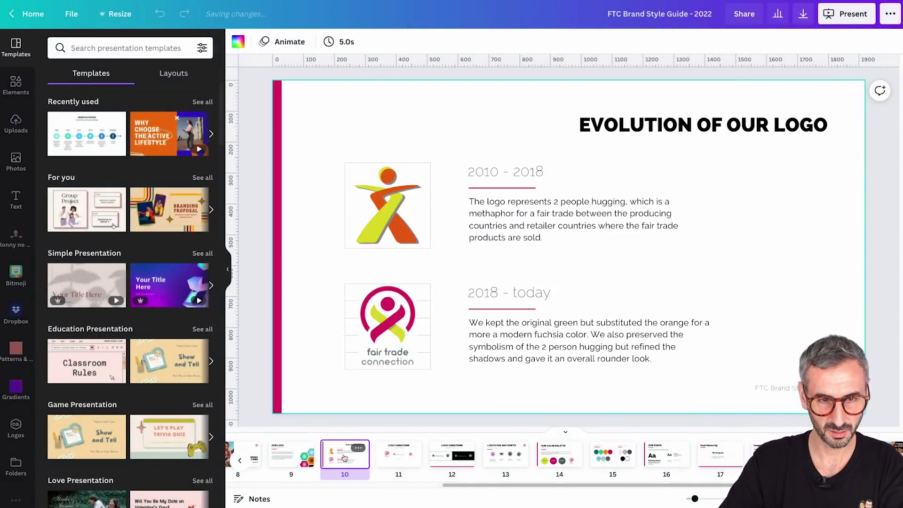
{"action": "left_click", "coordinate": [890, 14]}
{"action": "scroll", "coordinate": [814, 202], "scroll_direction": "down", "scroll_amount": 5}
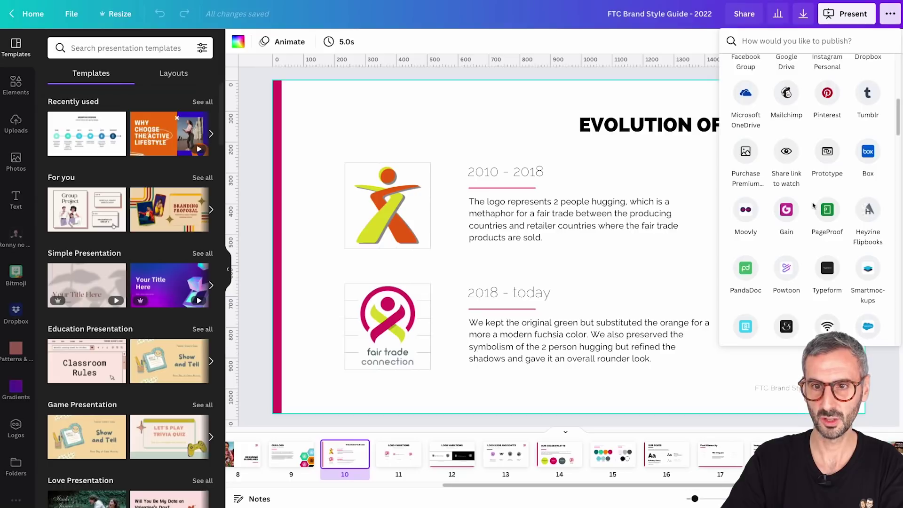
{"action": "left_click", "coordinate": [878, 278]}
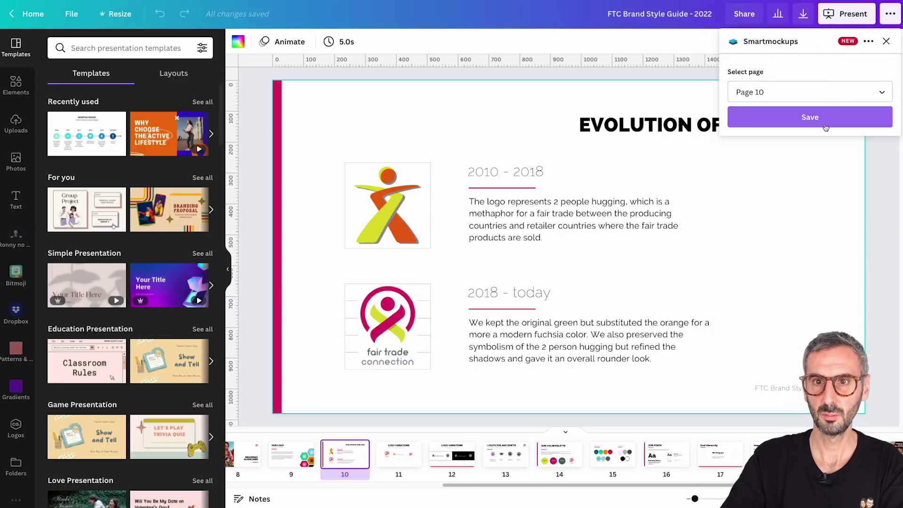
{"action": "left_click", "coordinate": [819, 117]}
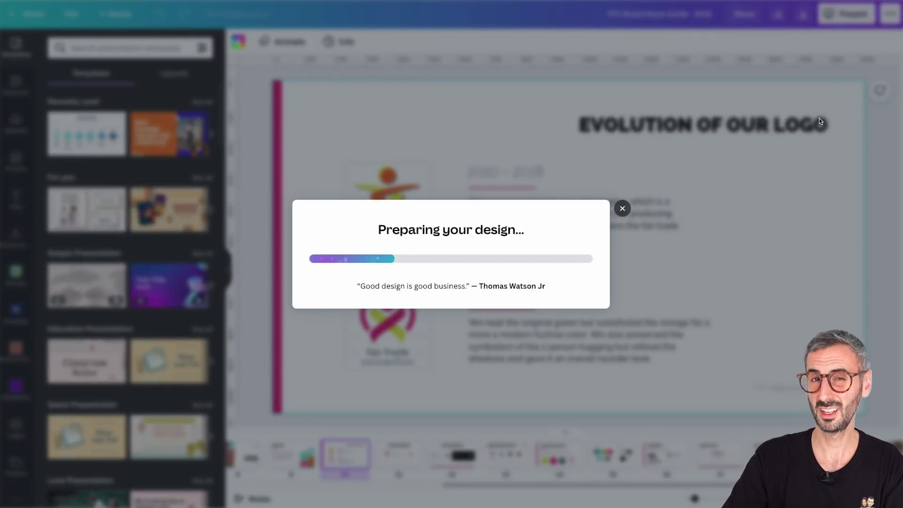
{"action": "left_click", "coordinate": [335, 328]}
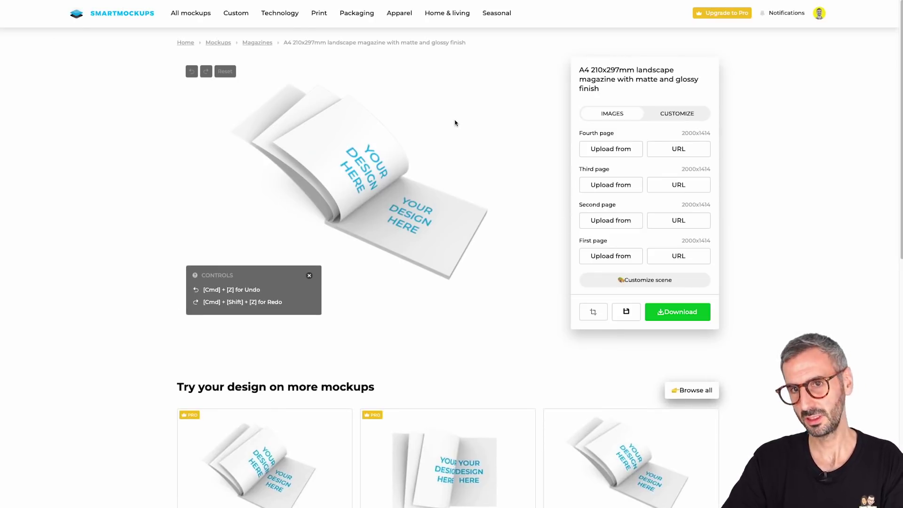
Load the OUR COLOR PALETTE Canva design onto the magazine mockup's fourth page and crop it
{"action": "left_click", "coordinate": [614, 154]}
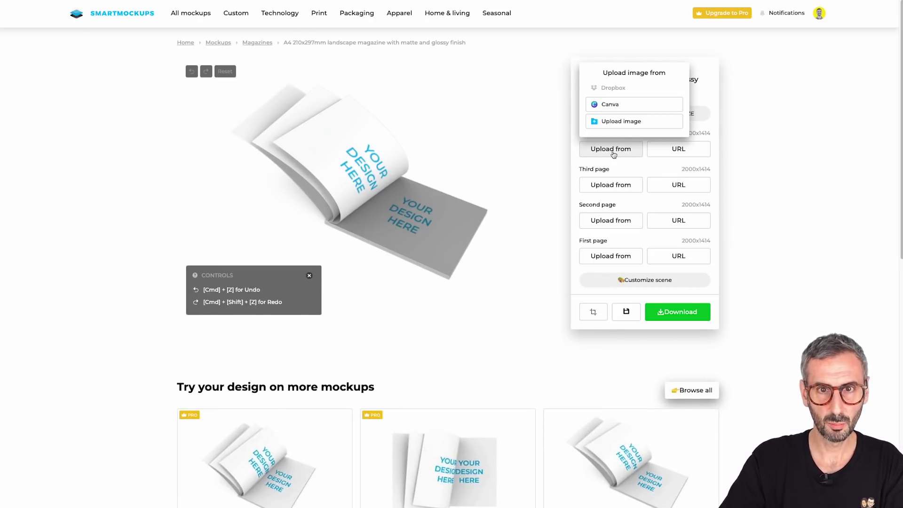
{"action": "left_click", "coordinate": [615, 105]}
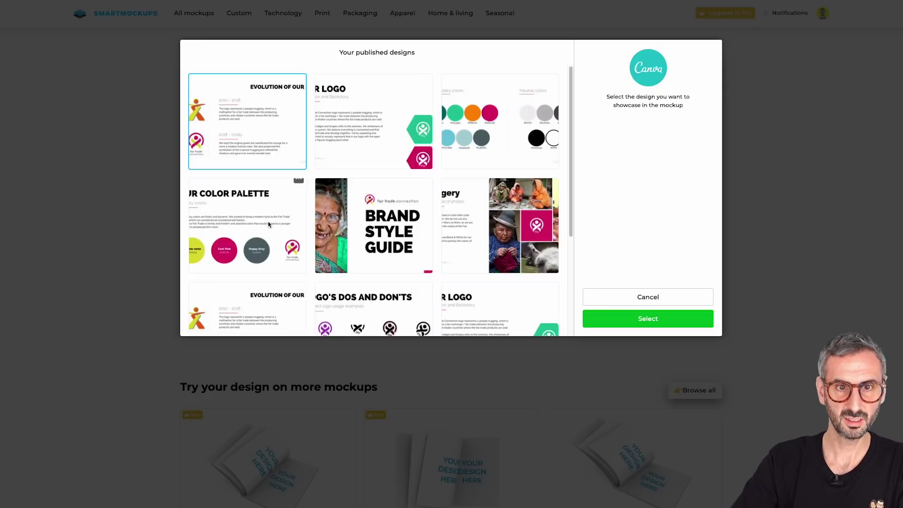
{"action": "left_click", "coordinate": [249, 212]}
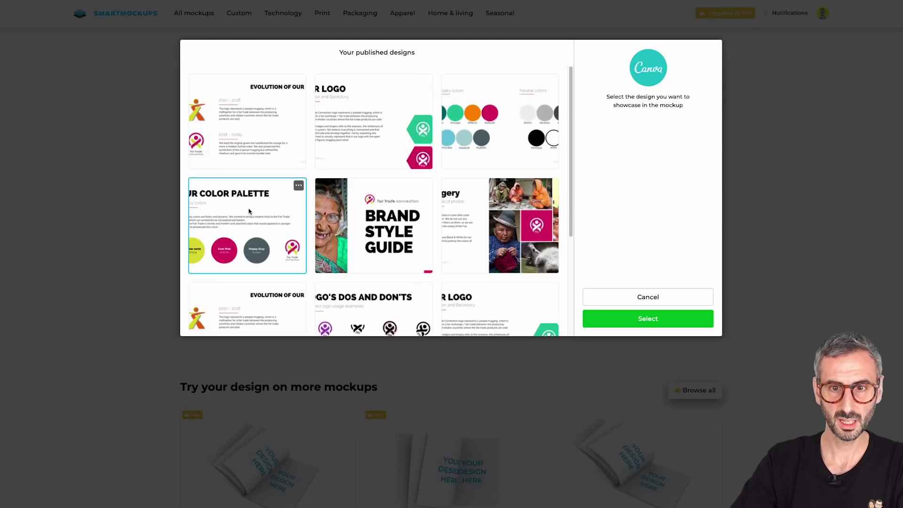
{"action": "left_click", "coordinate": [657, 319]}
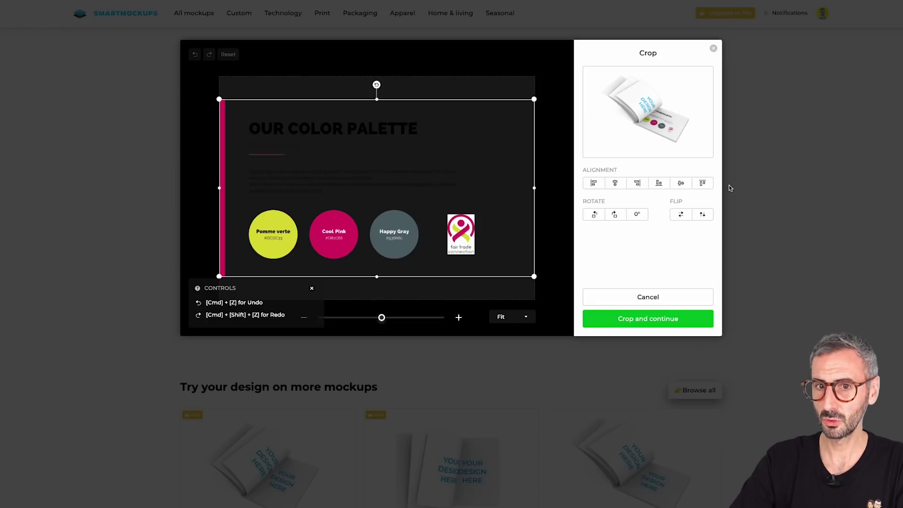
{"action": "left_click", "coordinate": [645, 320]}
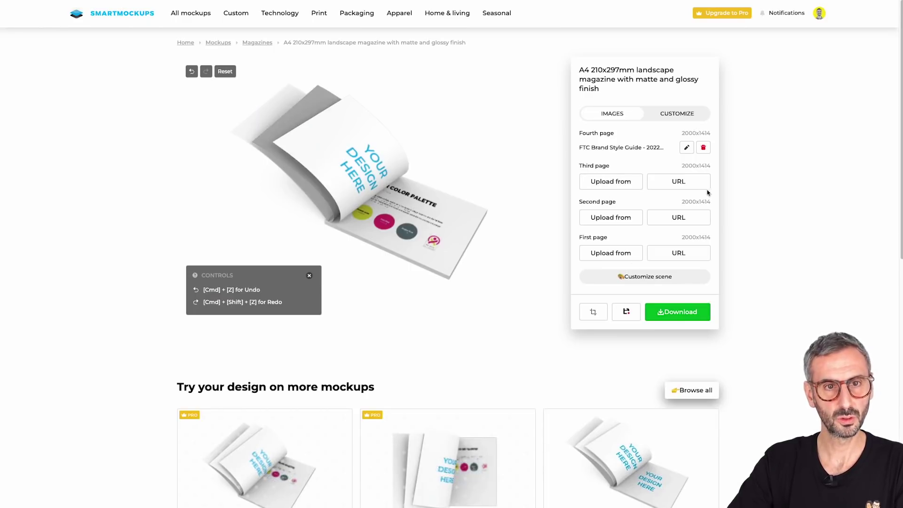
Place the colour-swatches Canva design on the magazine mockup's third page
{"action": "left_click", "coordinate": [635, 182]}
{"action": "left_click", "coordinate": [619, 135]}
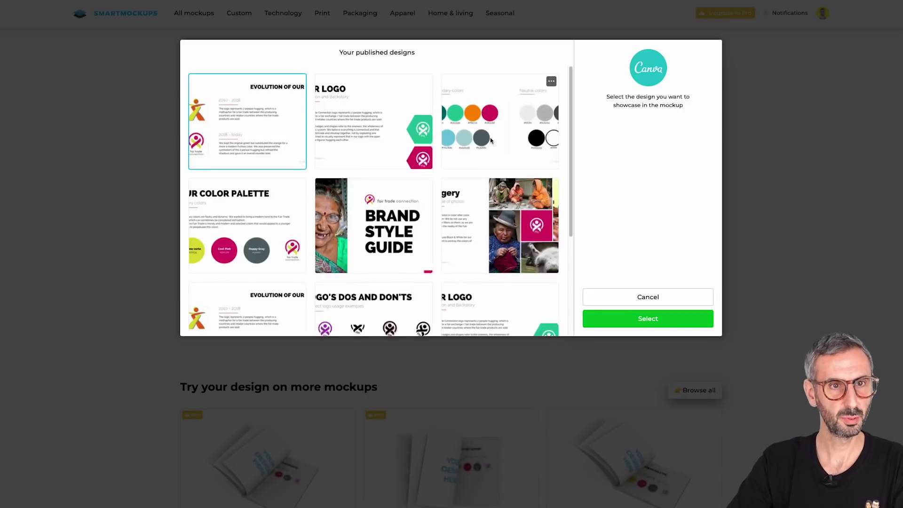
{"action": "left_click", "coordinate": [484, 122]}
{"action": "left_click", "coordinate": [657, 324]}
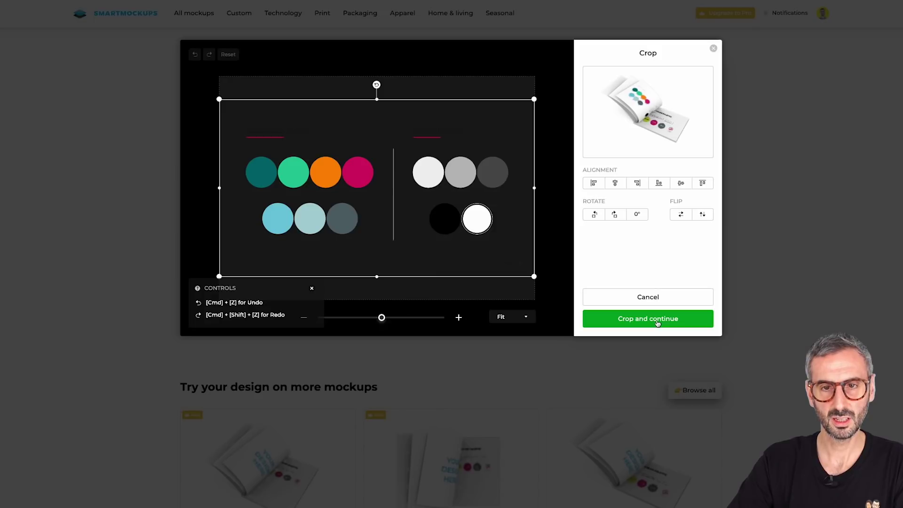
{"action": "left_click", "coordinate": [658, 324]}
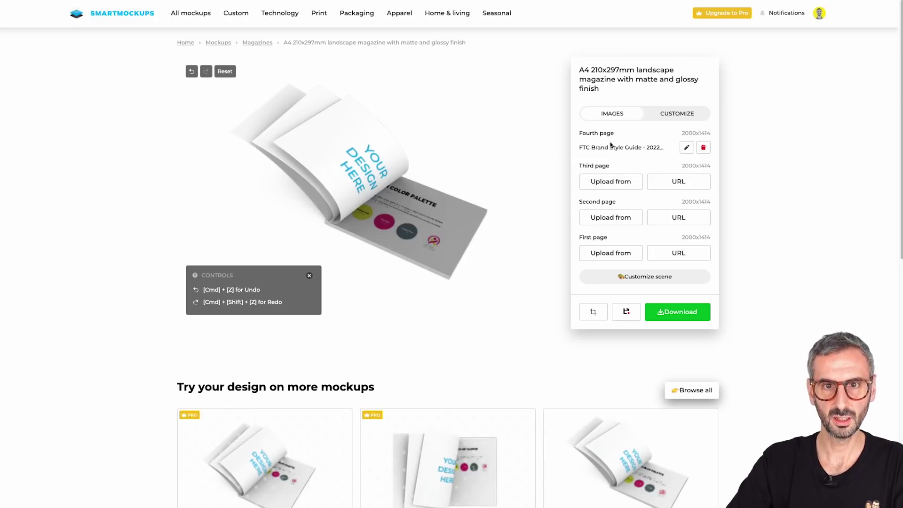
Delete the fourth page's image and replace it with the colour-swatches design from Canva
{"action": "left_click", "coordinate": [704, 149]}
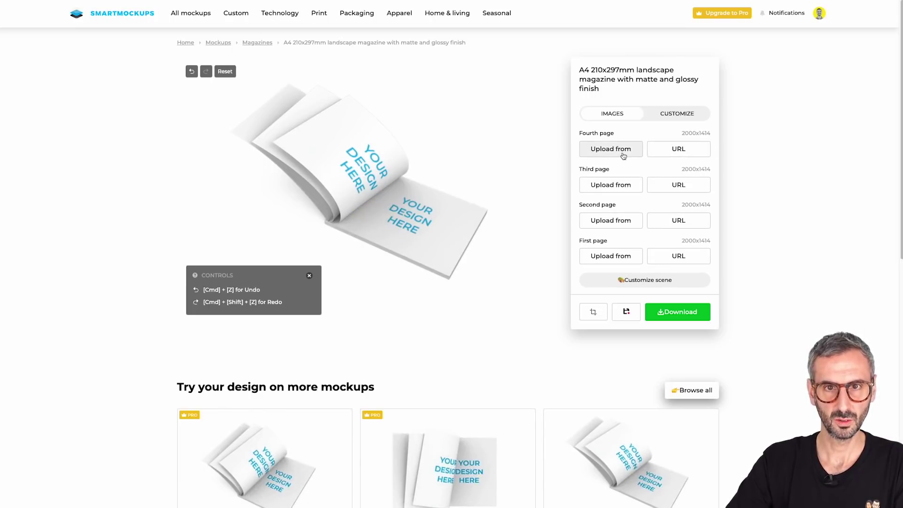
{"action": "left_click", "coordinate": [611, 148]}
{"action": "left_click", "coordinate": [608, 102]}
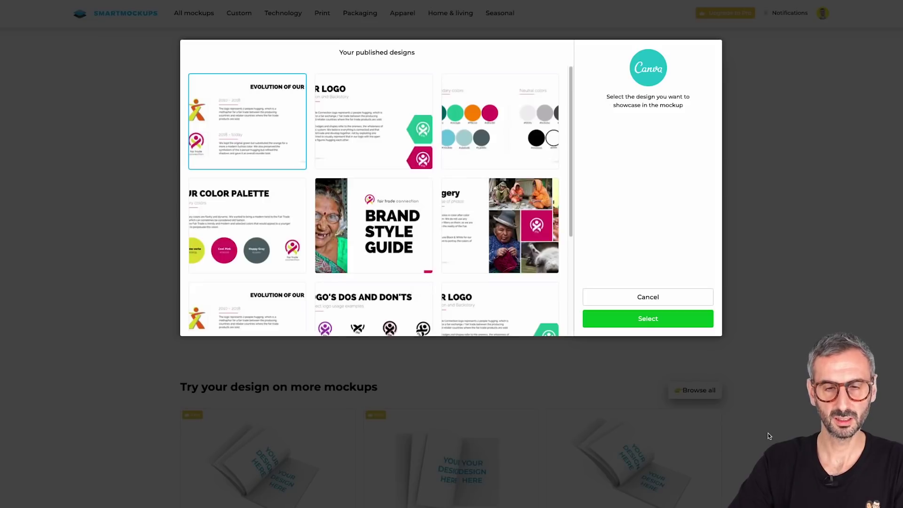
{"action": "left_click", "coordinate": [242, 217]}
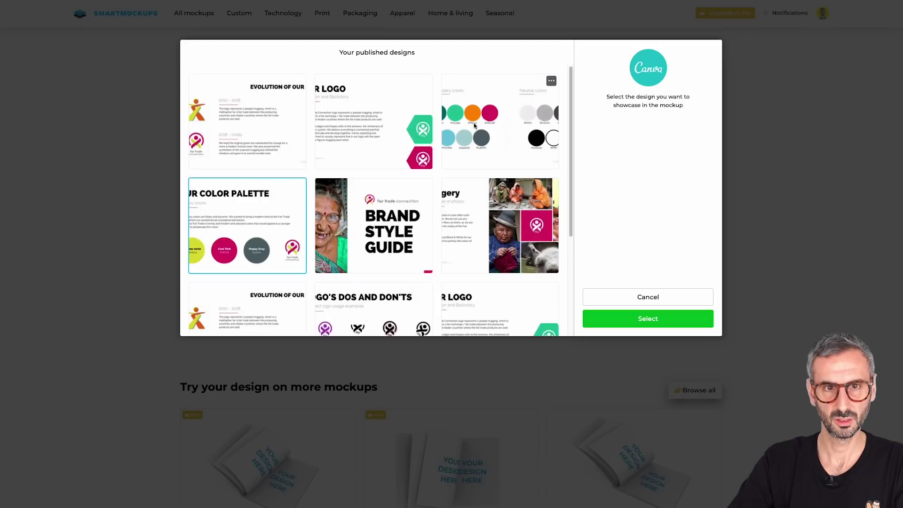
{"action": "left_click", "coordinate": [500, 121]}
{"action": "left_click", "coordinate": [624, 317]}
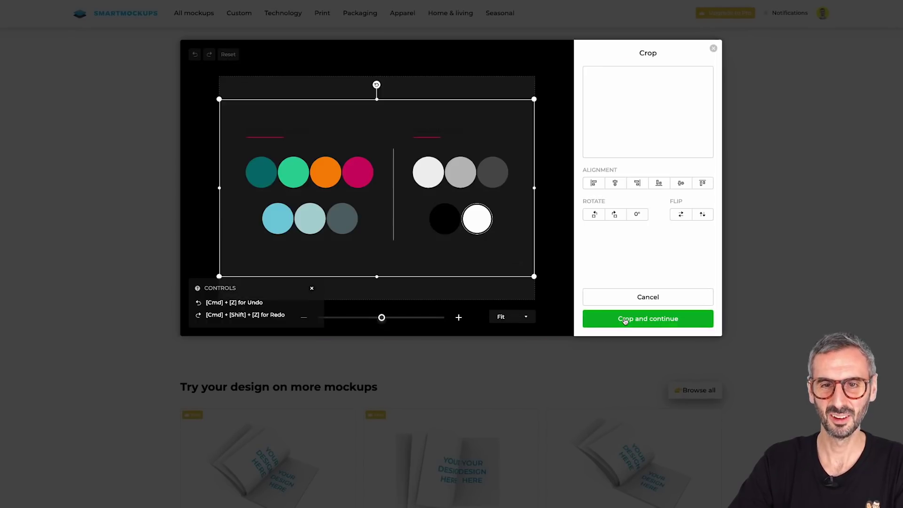
{"action": "left_click", "coordinate": [642, 319]}
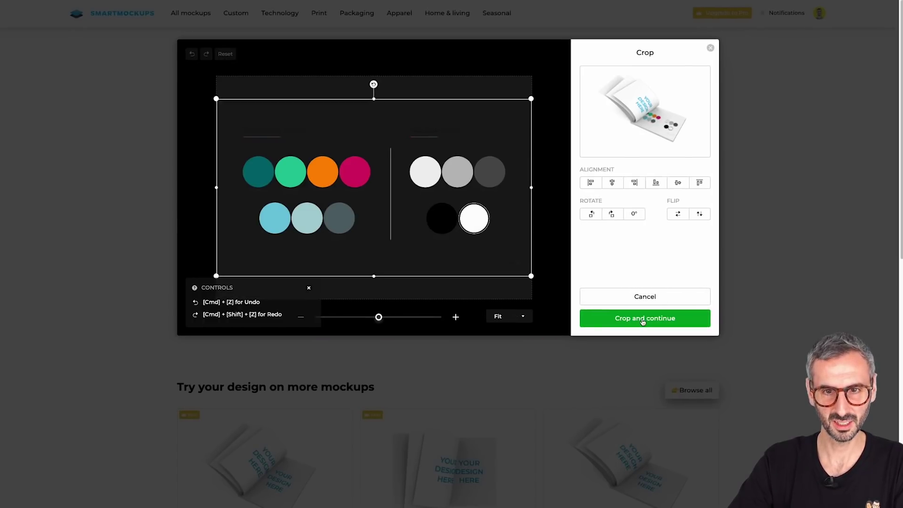
Put the Color Palette Canva design on the magazine's third page
{"action": "left_click", "coordinate": [611, 181]}
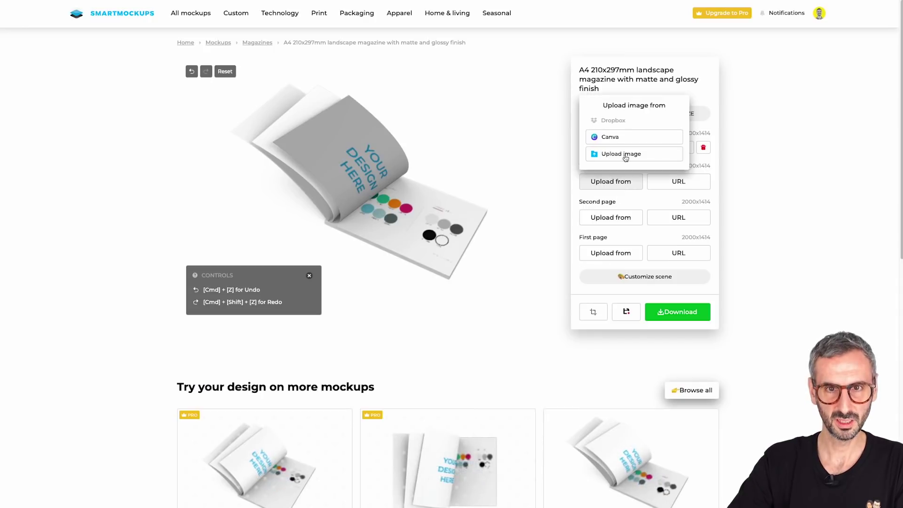
{"action": "left_click", "coordinate": [607, 153]}
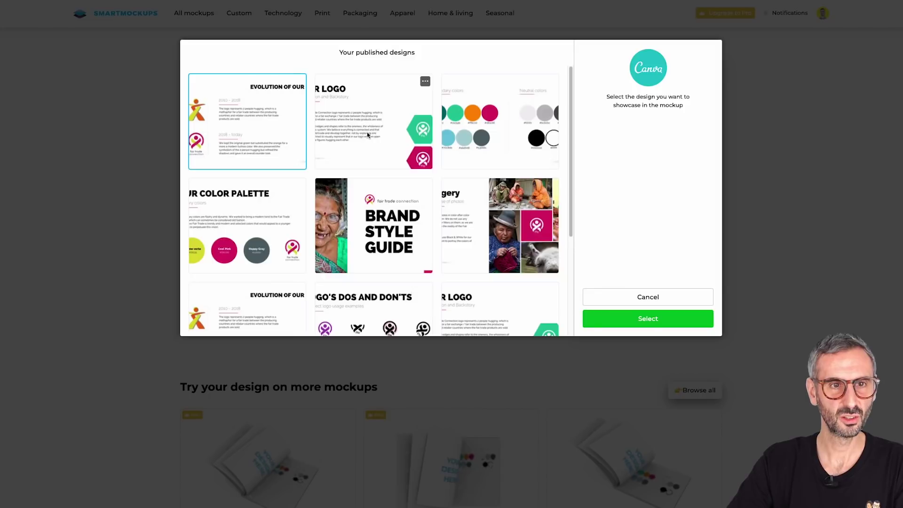
{"action": "left_click", "coordinate": [232, 228]}
{"action": "left_click", "coordinate": [618, 318]}
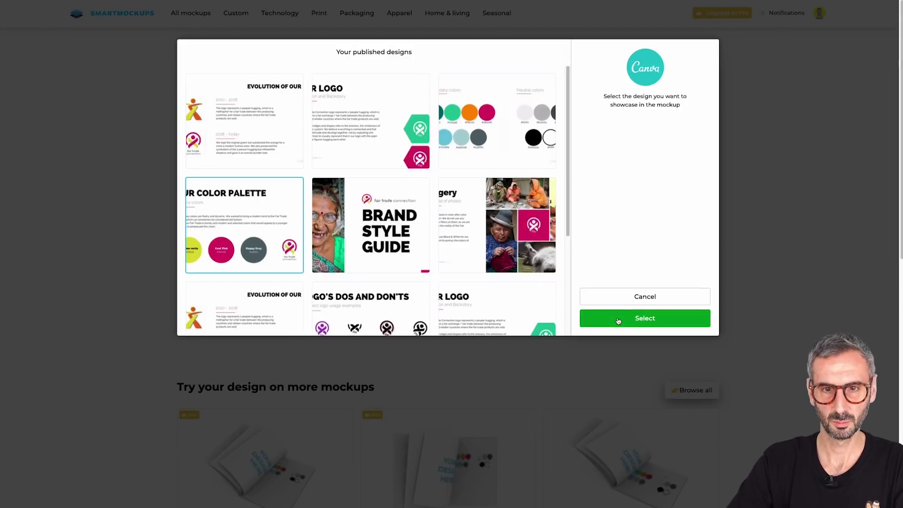
{"action": "left_click", "coordinate": [618, 319]}
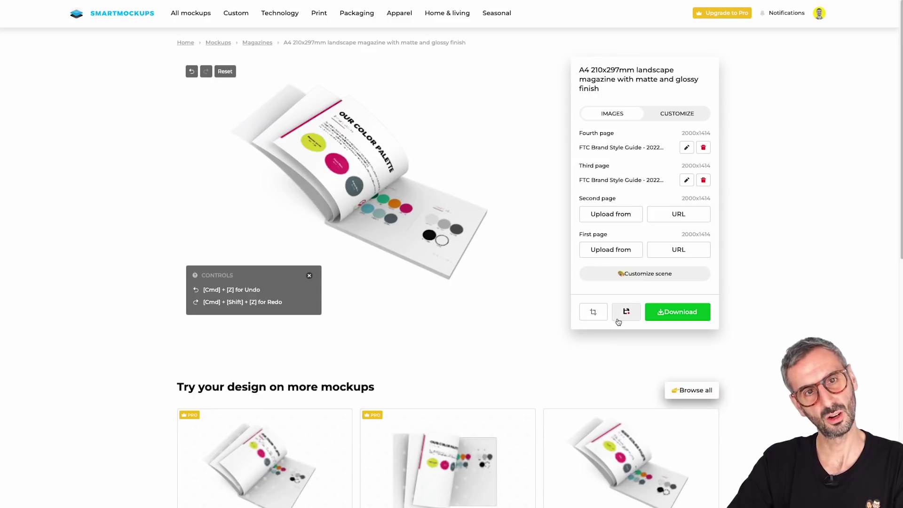
Put the logo description Canva design on the magazine's second page
{"action": "left_click", "coordinate": [607, 214]}
{"action": "left_click", "coordinate": [607, 171]}
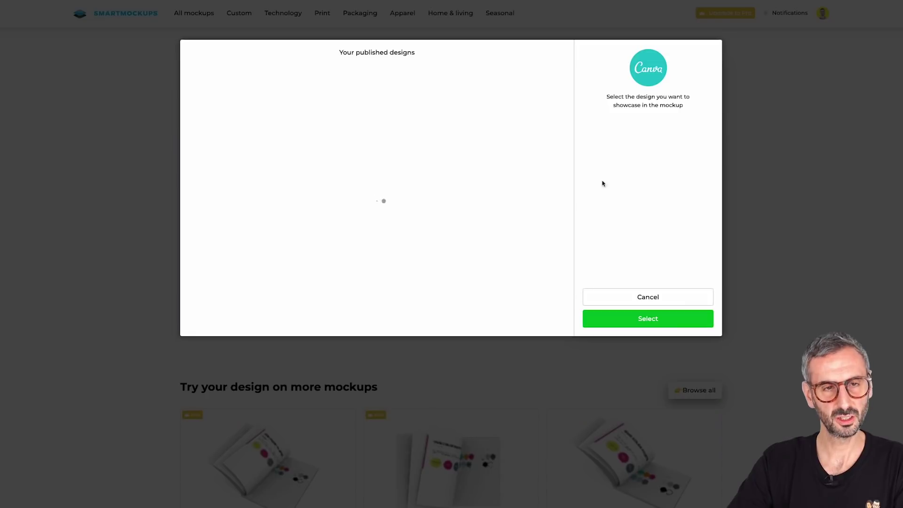
{"action": "scroll", "coordinate": [329, 254], "scroll_direction": "down", "scroll_amount": 2}
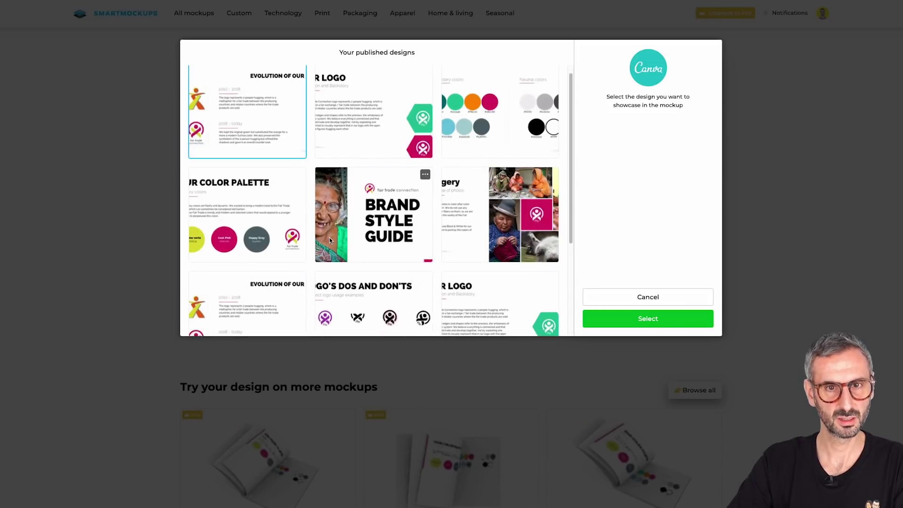
{"action": "left_click", "coordinate": [492, 260]}
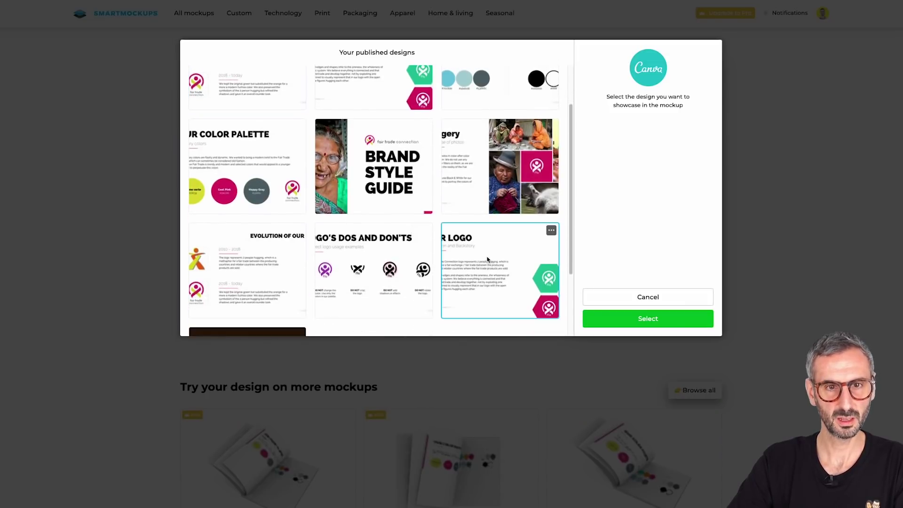
{"action": "left_click", "coordinate": [615, 318]}
{"action": "left_click", "coordinate": [617, 319]}
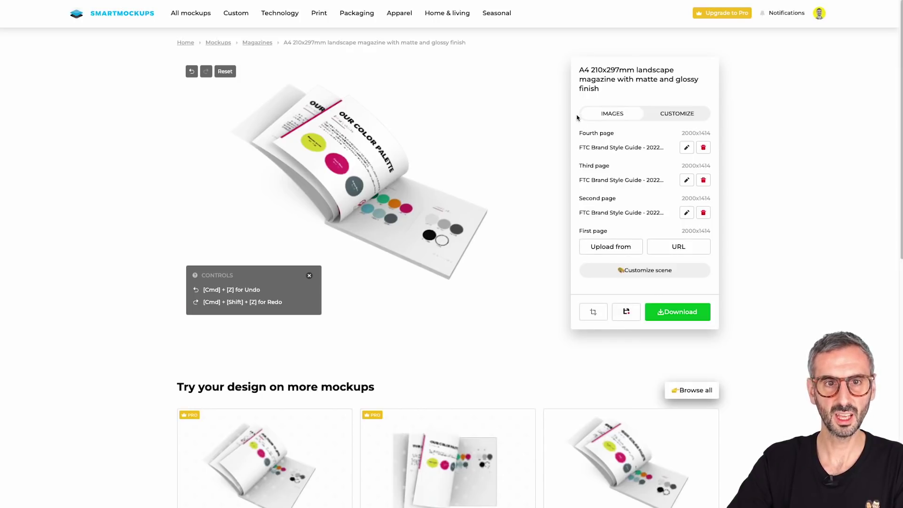
Put the EVOLUTION OF OUR LOGO Canva design on the magazine's first page
{"action": "left_click", "coordinate": [607, 249]}
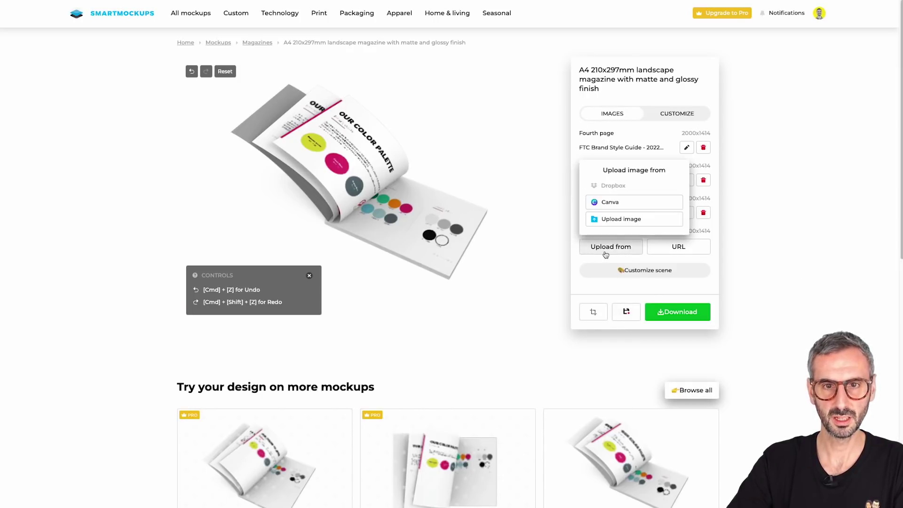
{"action": "left_click", "coordinate": [607, 202]}
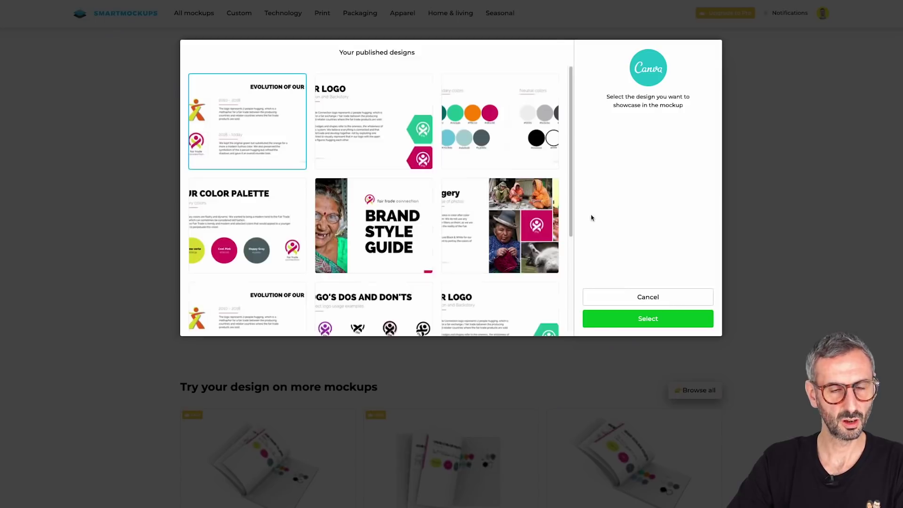
{"action": "scroll", "coordinate": [345, 239], "scroll_direction": "down", "scroll_amount": 1}
{"action": "left_click", "coordinate": [254, 287]}
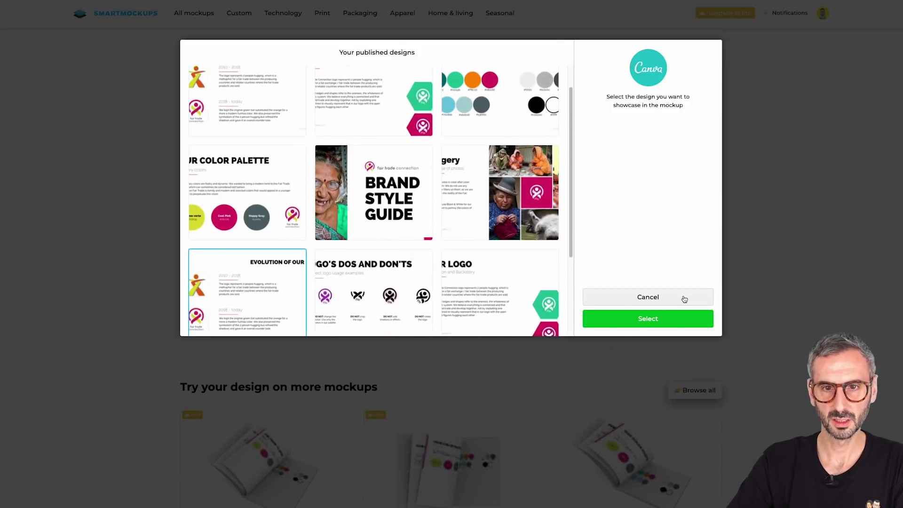
{"action": "left_click", "coordinate": [676, 318]}
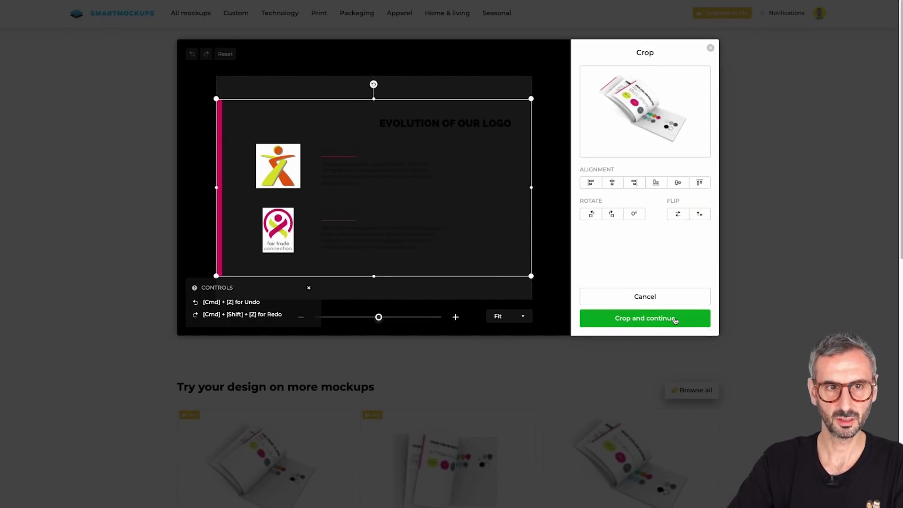
{"action": "left_click", "coordinate": [674, 319]}
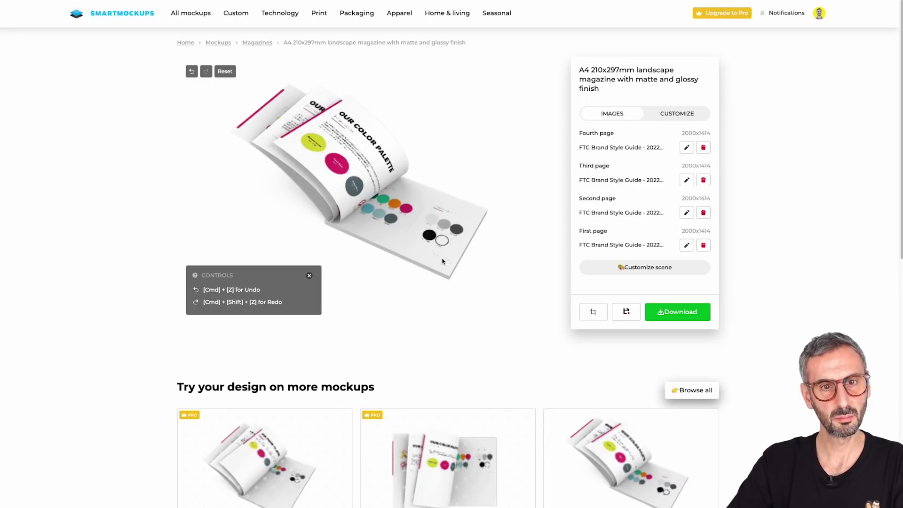
Download the finished magazine mockup at Medium 1280x896 quality
{"action": "left_click", "coordinate": [701, 319]}
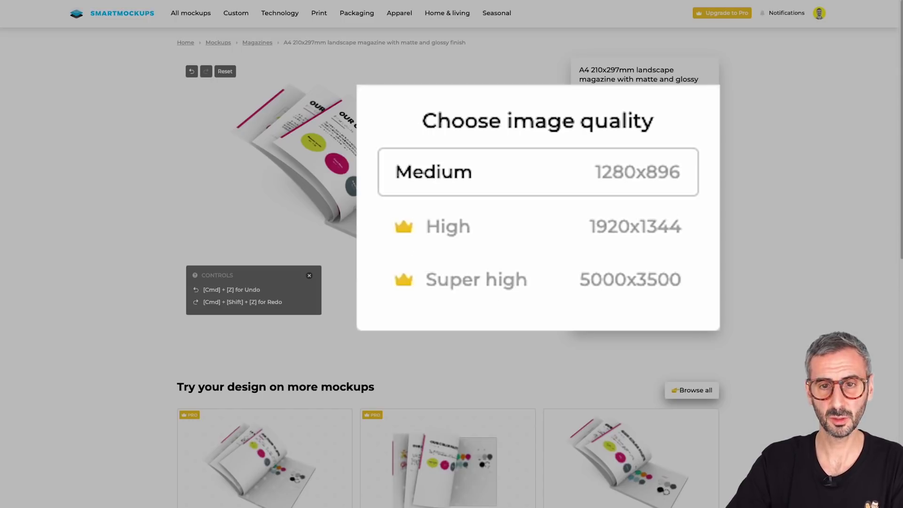
{"action": "left_click", "coordinate": [548, 179]}
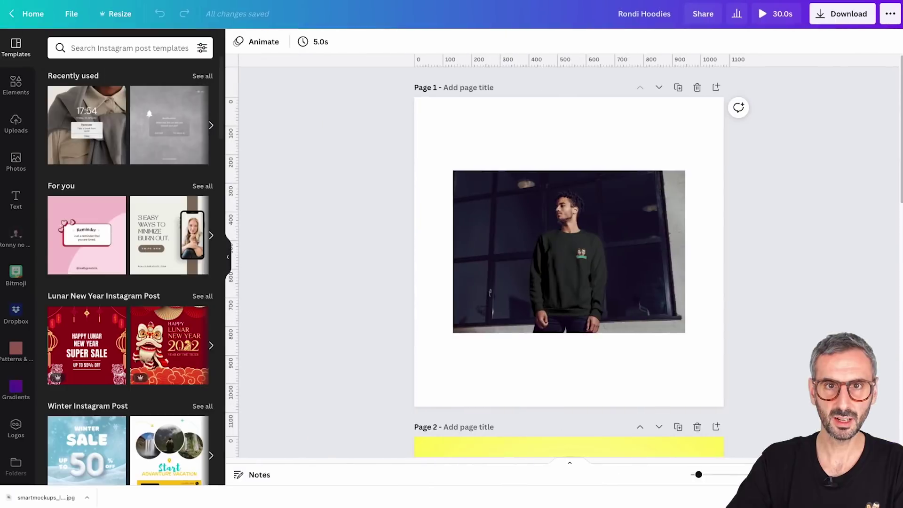
{"action": "scroll", "coordinate": [608, 222], "scroll_direction": "down", "scroll_amount": 10}
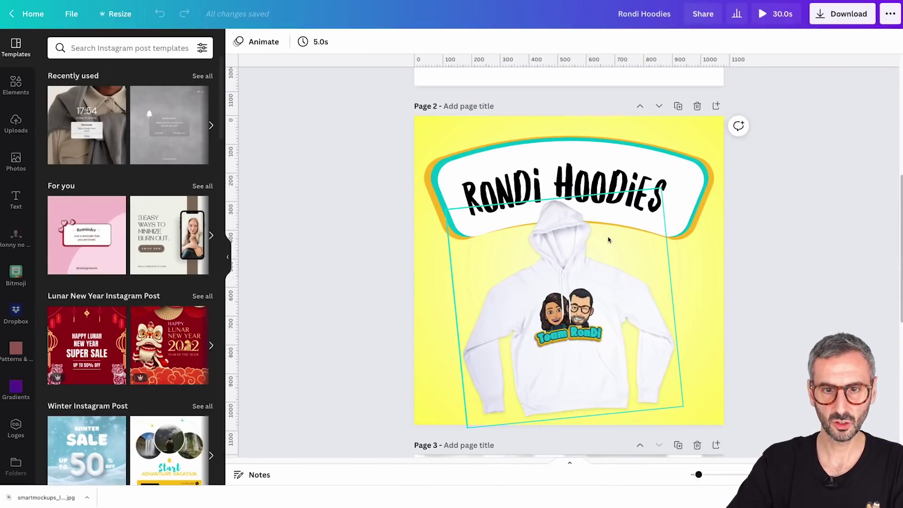
Add a blank page 4, upload the downloaded mockup image, and place it there
{"action": "scroll", "coordinate": [608, 239], "scroll_direction": "down", "scroll_amount": 5}
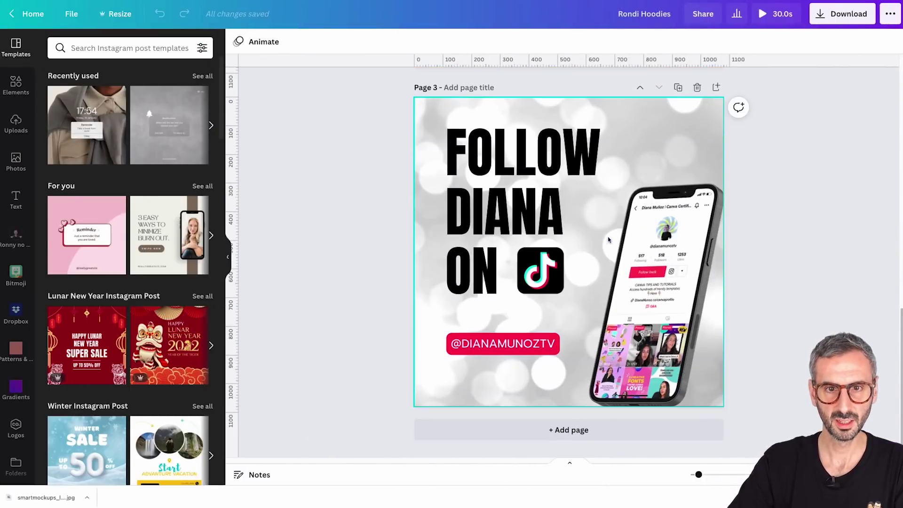
{"action": "left_click", "coordinate": [569, 429]}
{"action": "left_click_drag", "start_coordinate": [46, 497], "coordinate": [97, 280]}
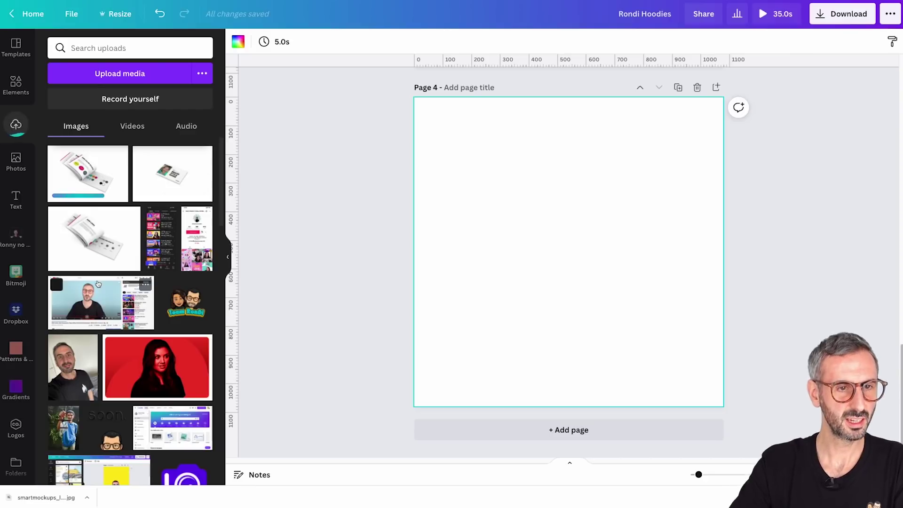
{"action": "left_click", "coordinate": [84, 177]}
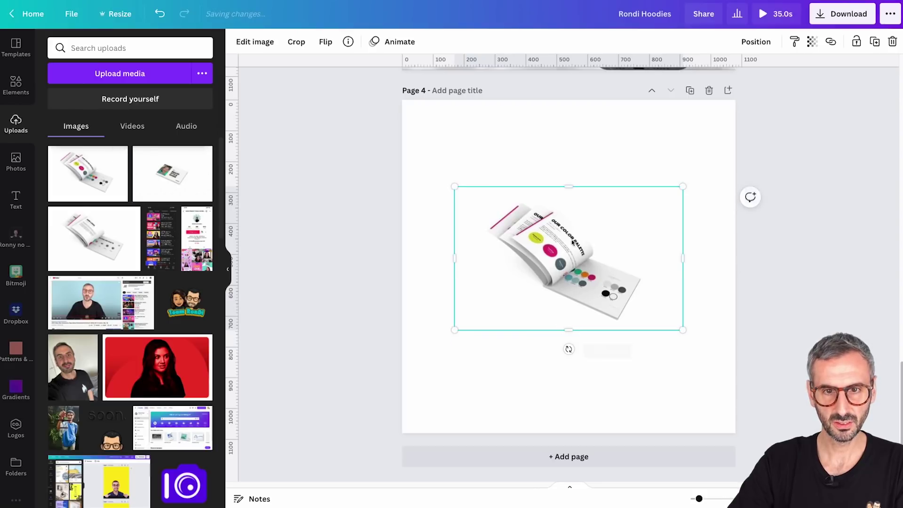
Enlarge the book mockup, rotate it -24° so it sits level, and centre it on the page
{"action": "left_click_drag", "start_coordinate": [456, 256], "coordinate": [467, 257]}
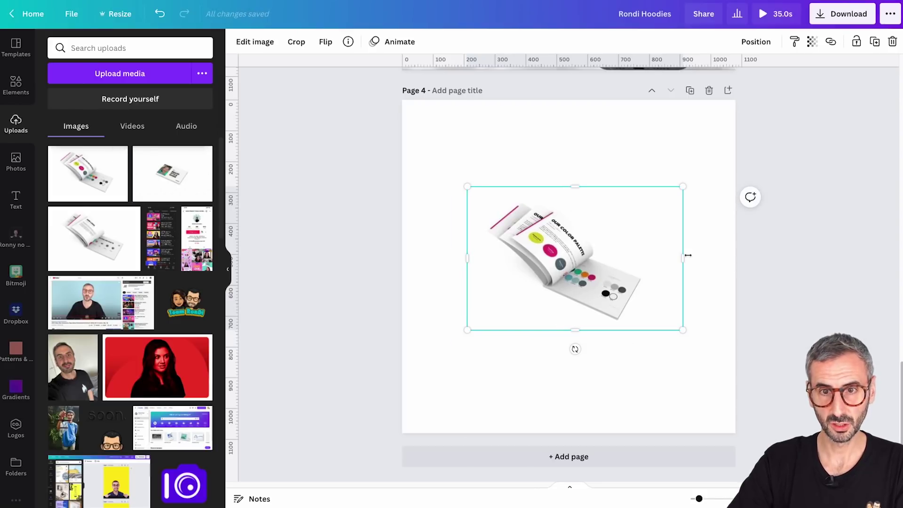
{"action": "left_click_drag", "start_coordinate": [683, 258], "coordinate": [670, 257]}
{"action": "left_click_drag", "start_coordinate": [467, 330], "coordinate": [371, 400]}
{"action": "left_click_drag", "start_coordinate": [491, 296], "coordinate": [547, 319]}
{"action": "left_click_drag", "start_coordinate": [573, 441], "coordinate": [627, 440]}
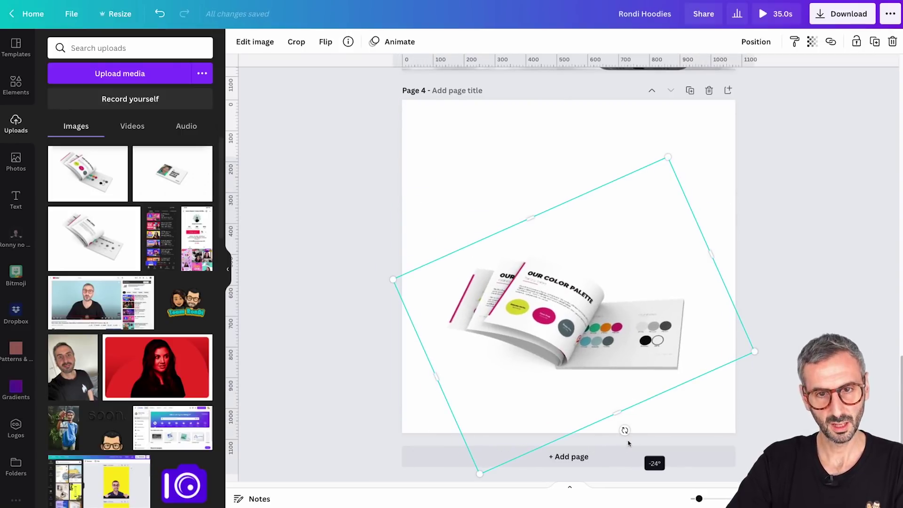
{"action": "left_click", "coordinate": [546, 173]}
{"action": "left_click_drag", "start_coordinate": [564, 235], "coordinate": [560, 235]}
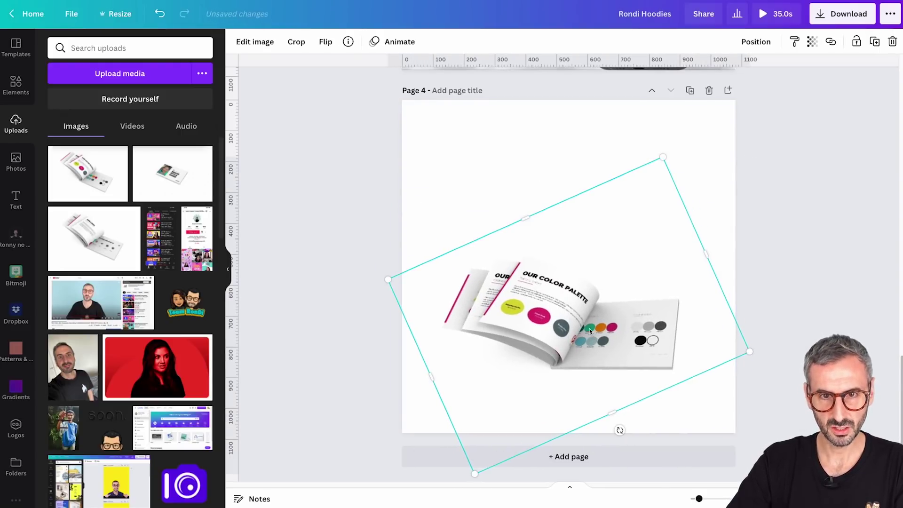
{"action": "left_click", "coordinate": [537, 131]}
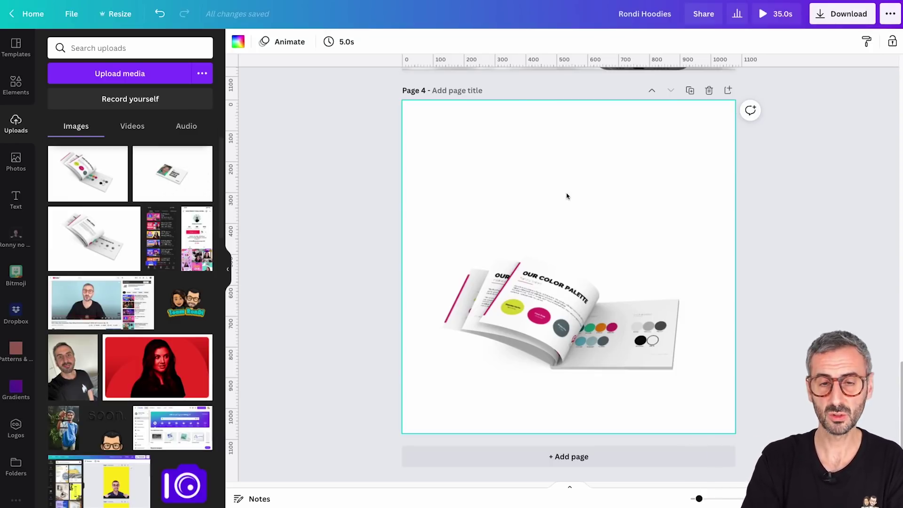
Add a left-aligned BRAND STYLE GUIDES heading text box and resize it
{"action": "key", "text": "t"}
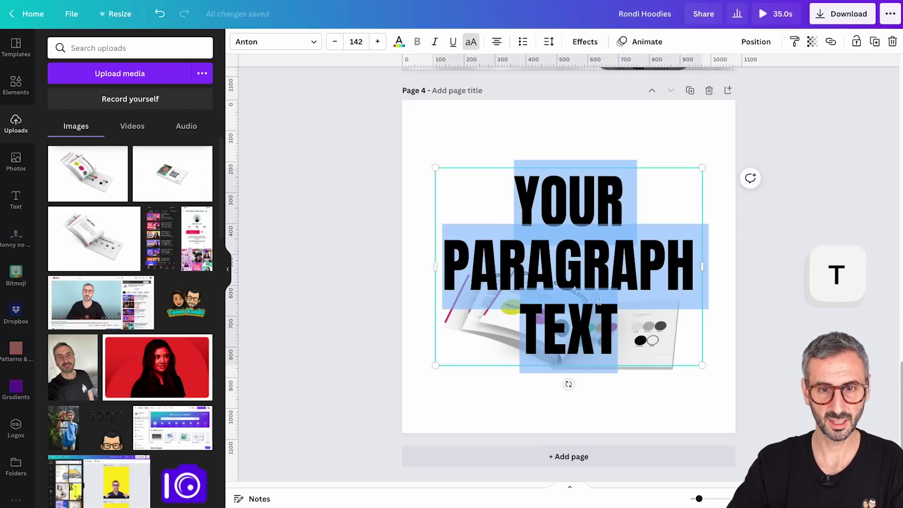
{"action": "type", "text": "BRAND"}
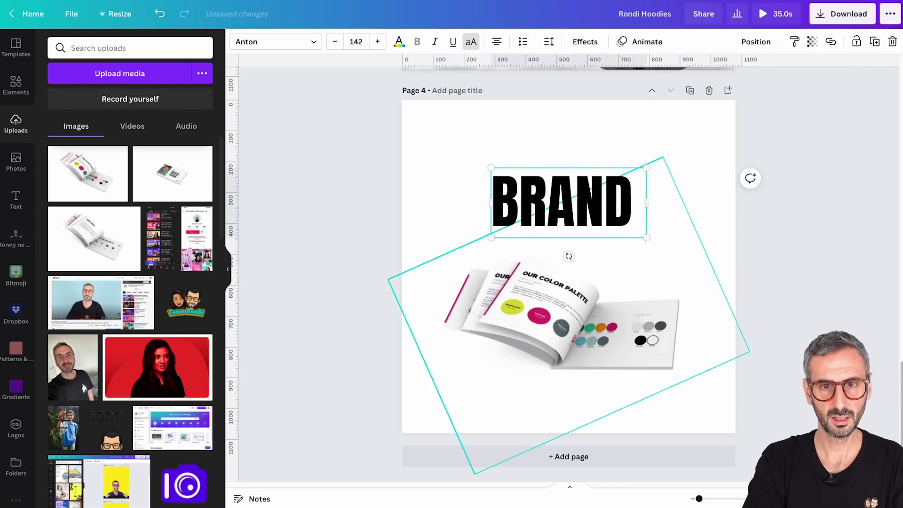
{"action": "type", "text": " STYLE GUIDES"}
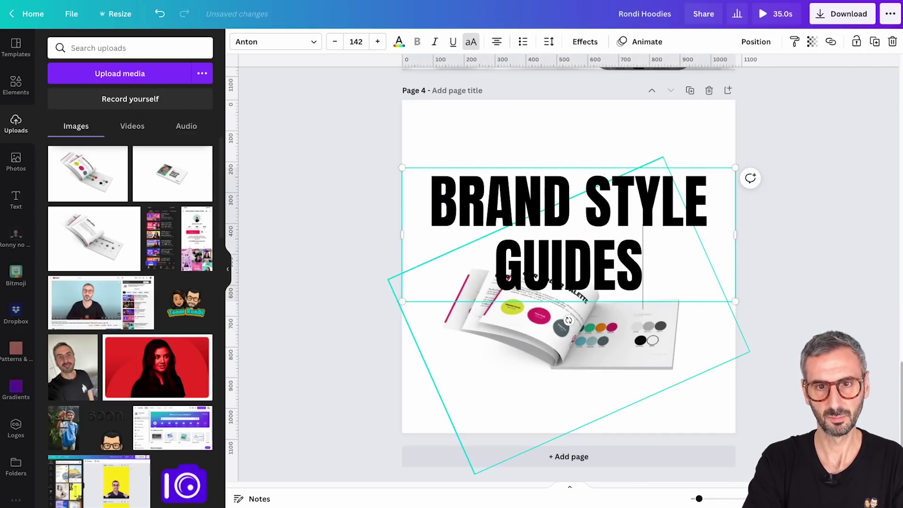
{"action": "key", "text": "Escape"}
{"action": "left_click_drag", "start_coordinate": [714, 301], "coordinate": [546, 299]}
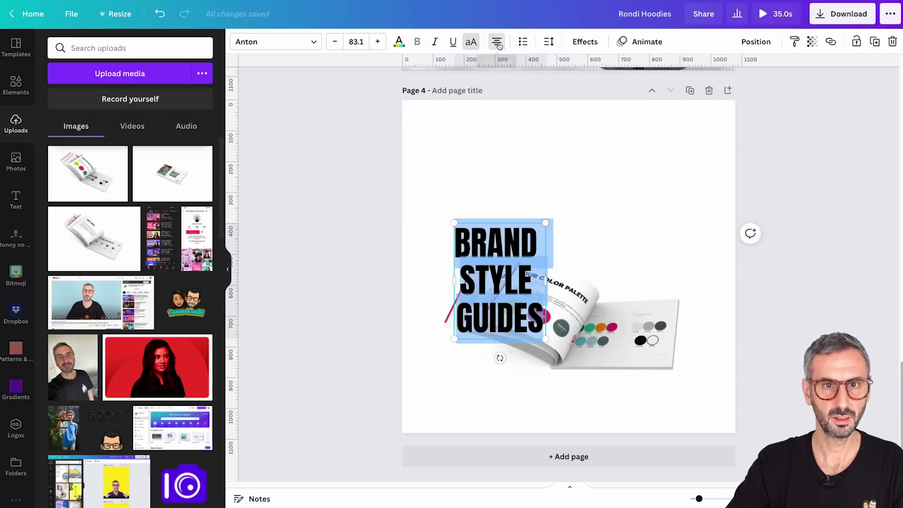
{"action": "key", "text": "ctrl+shift+l"}
{"action": "left_click_drag", "start_coordinate": [496, 277], "coordinate": [480, 191]}
Enlarge the book mockup and widen the heading so it fits on two lines
{"action": "left_click", "coordinate": [635, 339]}
{"action": "left_click_drag", "start_coordinate": [706, 375], "coordinate": [772, 397]}
{"action": "left_click", "coordinate": [479, 188]}
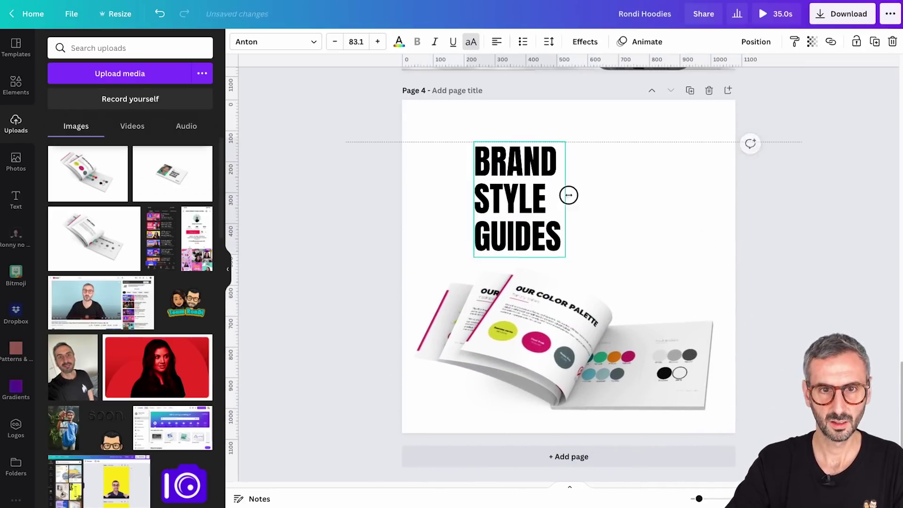
{"action": "left_click_drag", "start_coordinate": [523, 190], "coordinate": [678, 241]}
{"action": "left_click", "coordinate": [748, 255]}
{"action": "left_click", "coordinate": [631, 191]}
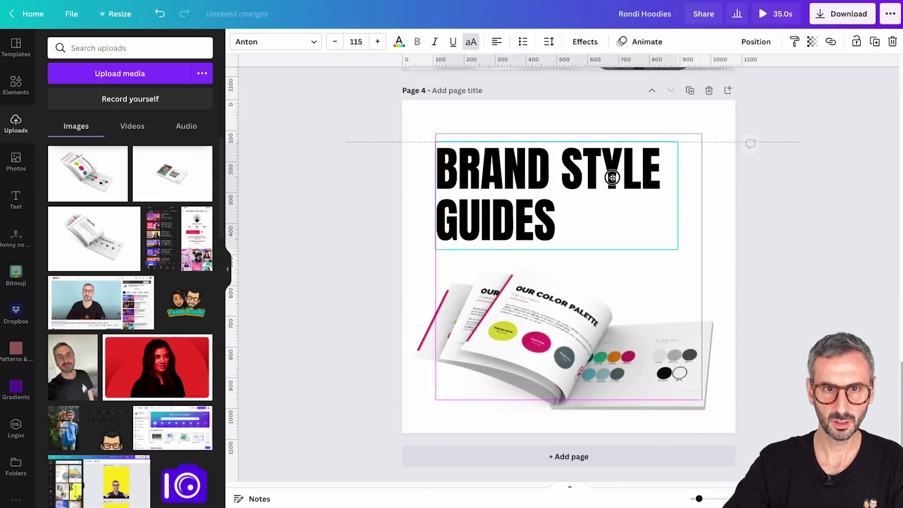
{"action": "left_click", "coordinate": [797, 252]}
Add a second text box in Prompt Thin at font size 40
{"action": "key", "text": "t"}
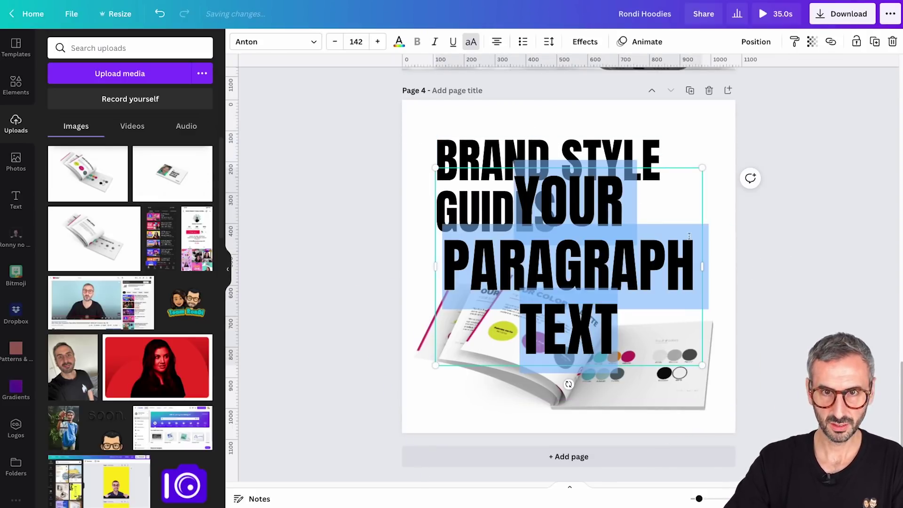
{"action": "left_click", "coordinate": [275, 41]}
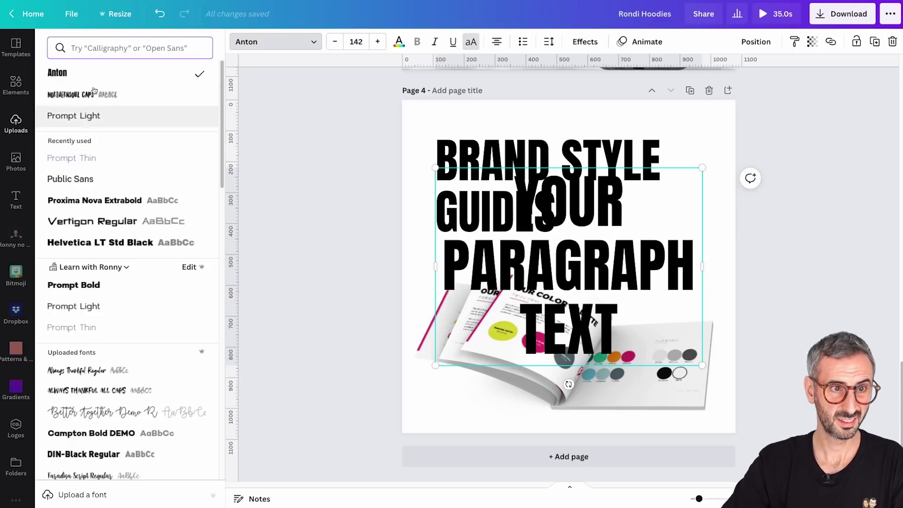
{"action": "left_click", "coordinate": [87, 158]}
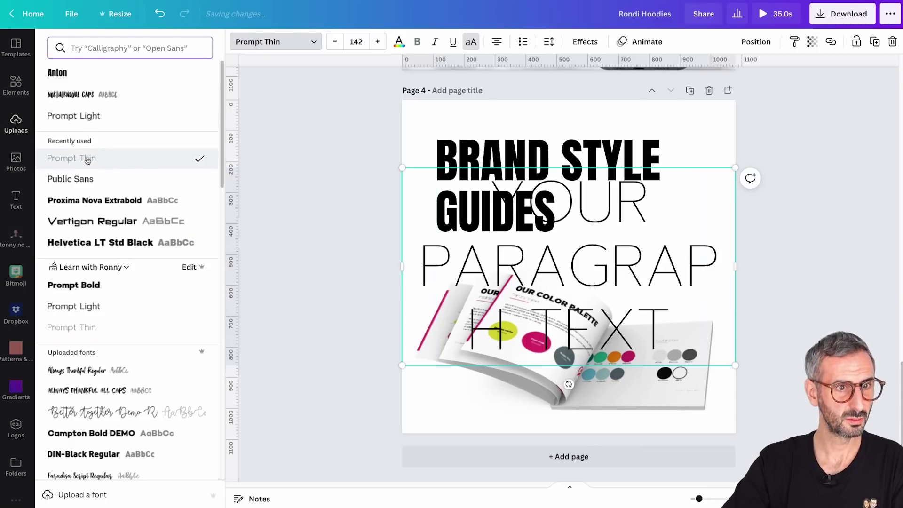
{"action": "left_click", "coordinate": [353, 43]}
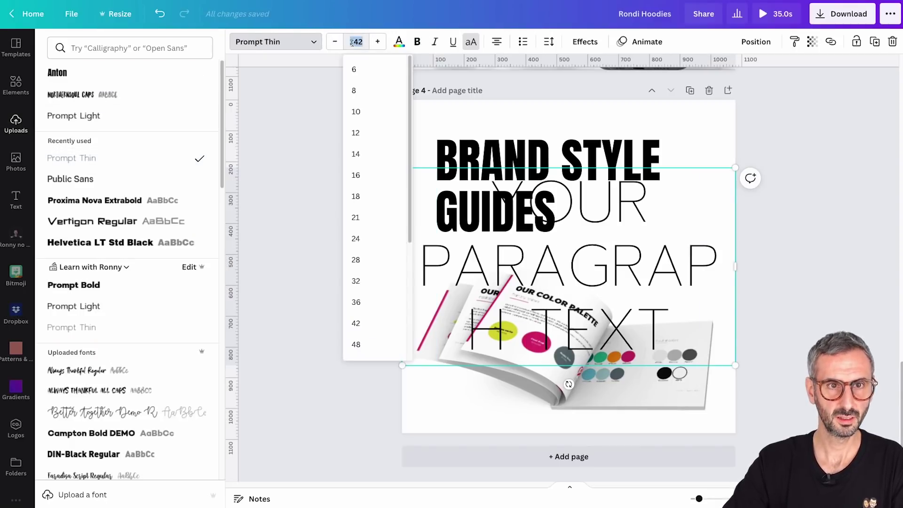
{"action": "type", "text": "40"}
{"action": "key", "text": "Return"}
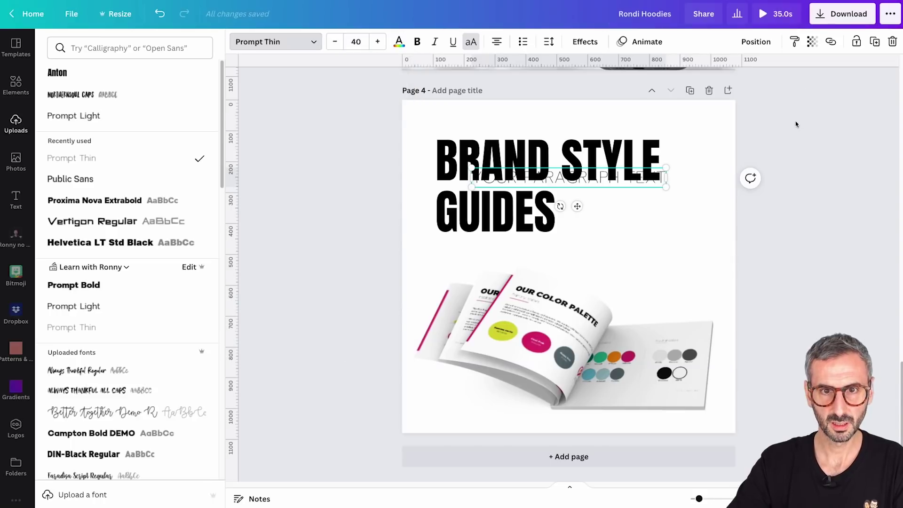
Move the subline under the heading, reduce it to size 30, and widen its box
{"action": "left_click_drag", "start_coordinate": [576, 206], "coordinate": [534, 289]}
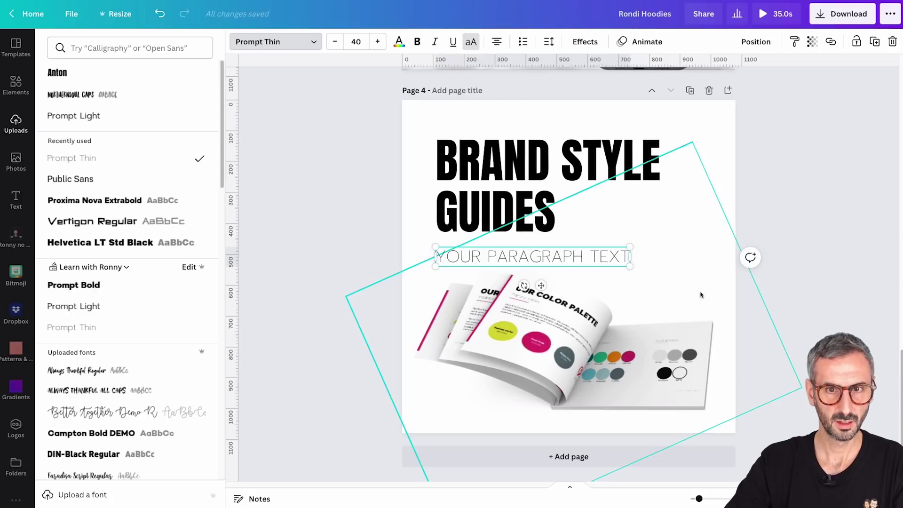
{"action": "left_click", "coordinate": [358, 41]}
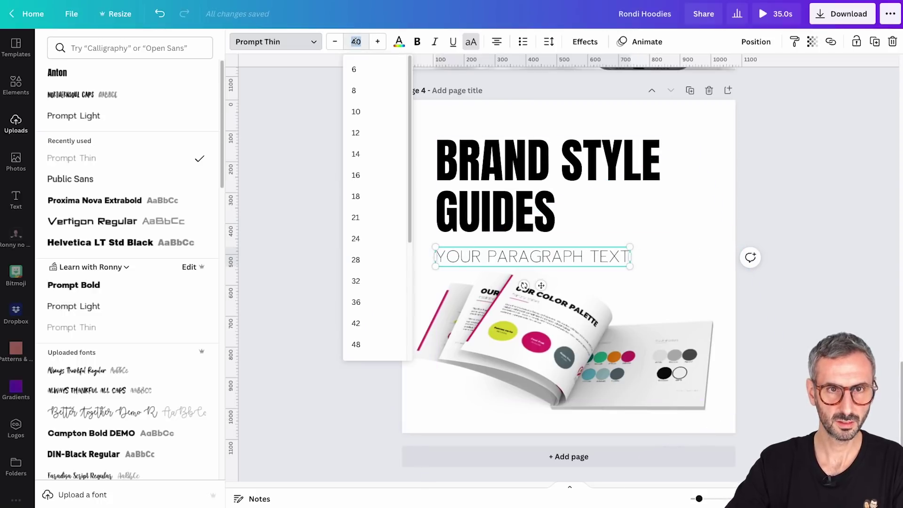
{"action": "type", "text": "30"}
{"action": "key", "text": "Return"}
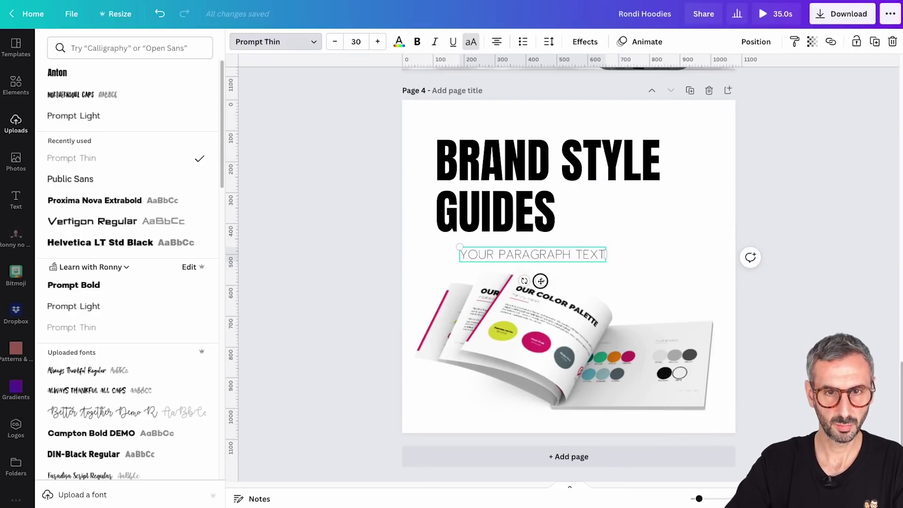
{"action": "left_click_drag", "start_coordinate": [541, 281], "coordinate": [516, 274]}
{"action": "left_click_drag", "start_coordinate": [585, 248], "coordinate": [662, 246]}
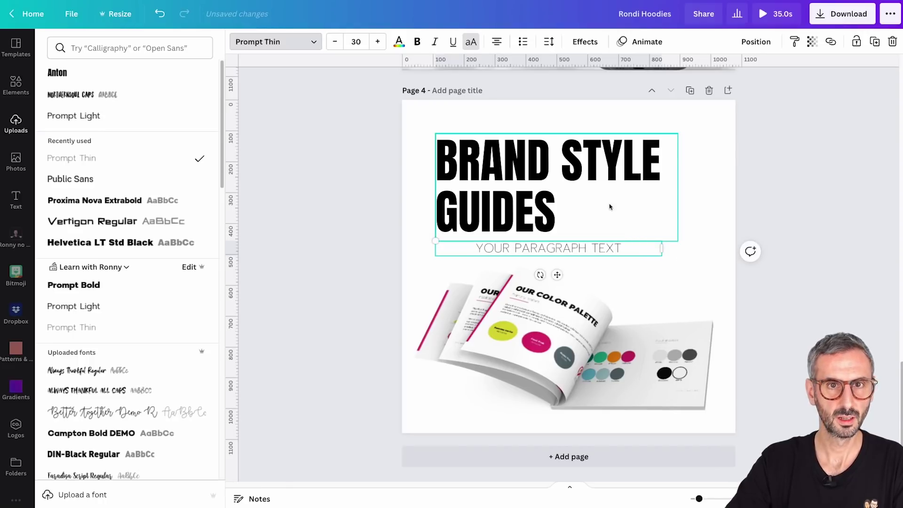
Left-align the subline and change its text to STARTING AT $499
{"action": "left_click", "coordinate": [500, 43]}
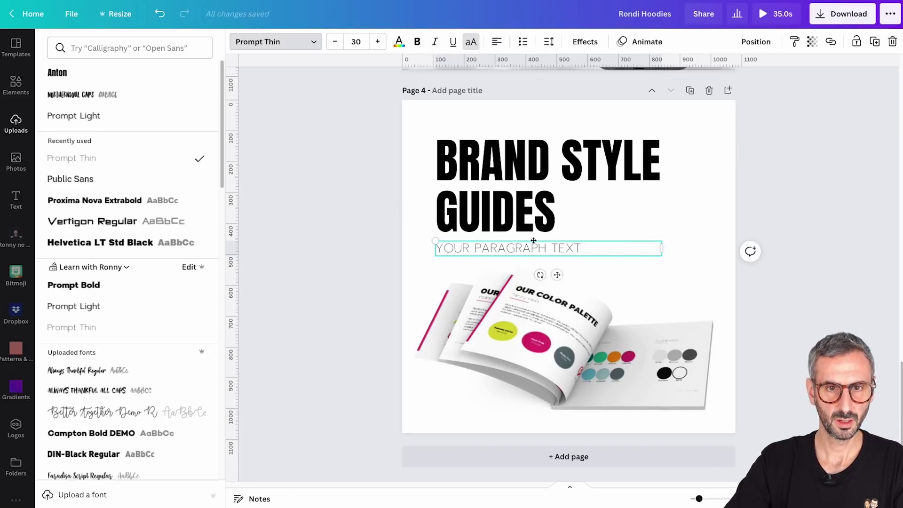
{"action": "double_click", "coordinate": [535, 248]}
{"action": "key", "text": "ctrl+a"}
{"action": "type", "text": "ST"}
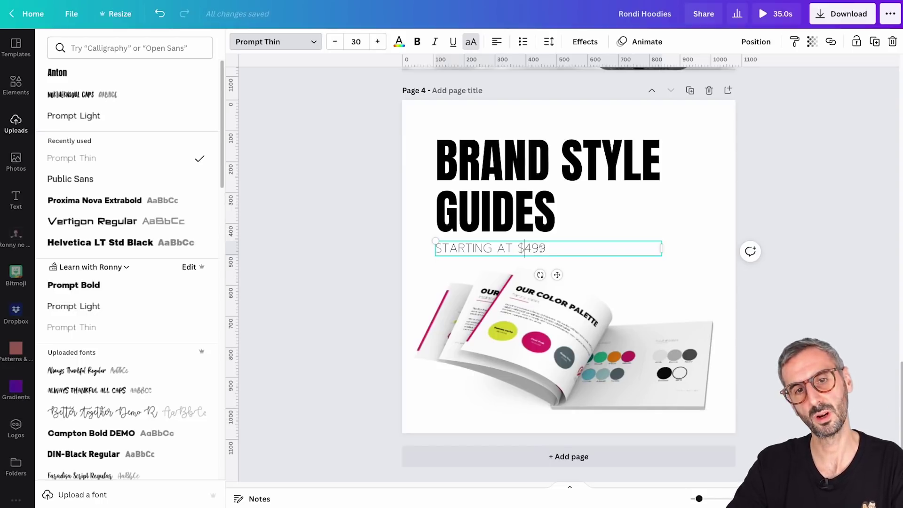
{"action": "left_click", "coordinate": [681, 256]}
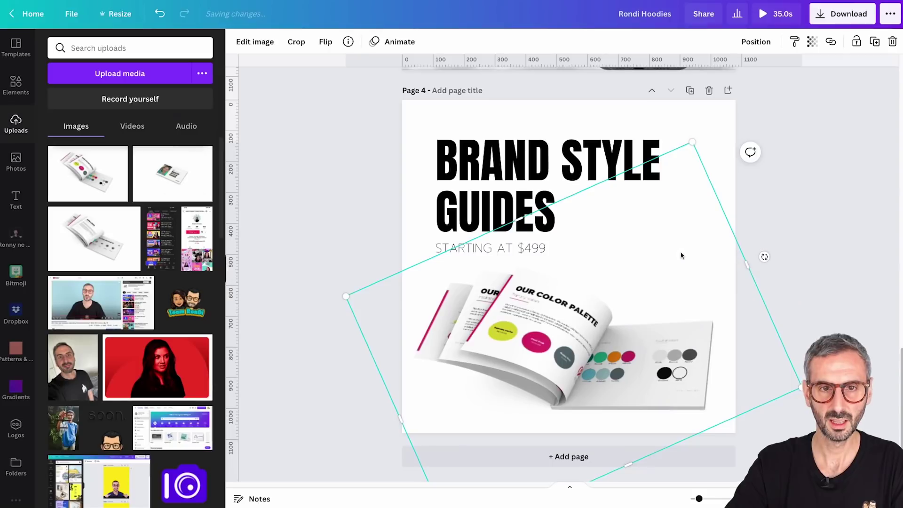
Adjust the subline's position, then move the heading and subline up together slightly
{"action": "left_click", "coordinate": [783, 177]}
{"action": "left_click_drag", "start_coordinate": [445, 247], "coordinate": [446, 252]}
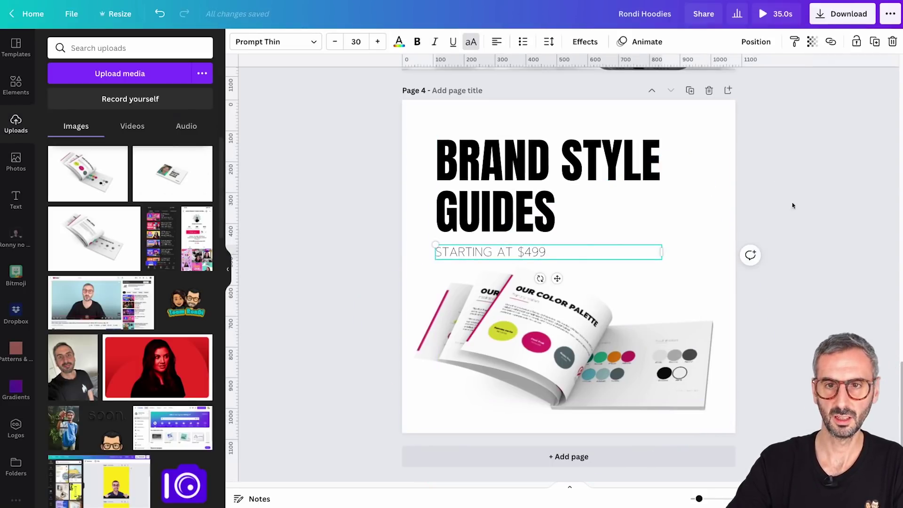
{"action": "left_click", "coordinate": [805, 206]}
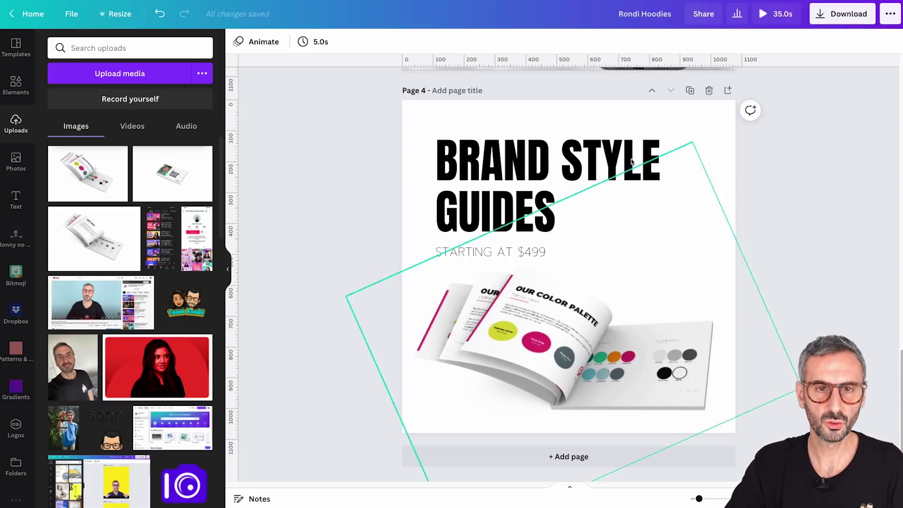
{"action": "left_click_drag", "start_coordinate": [347, 121], "coordinate": [464, 200]}
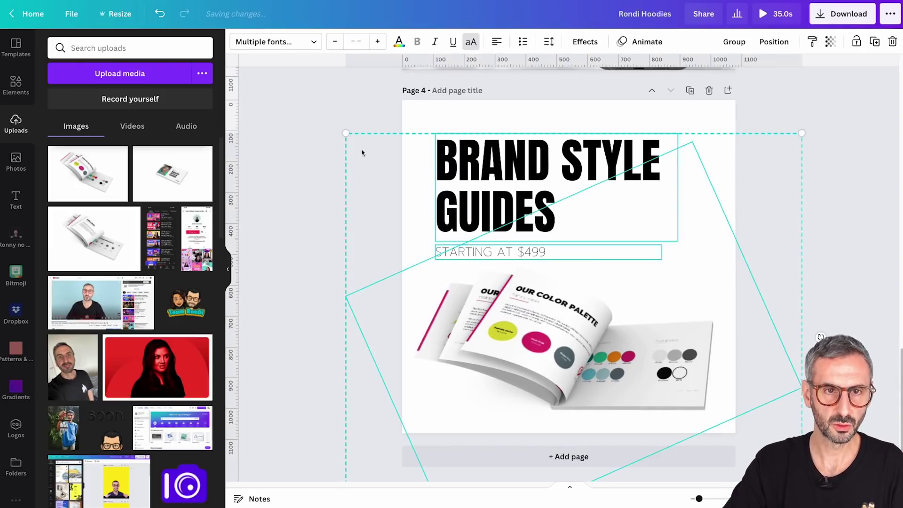
{"action": "left_click_drag", "start_coordinate": [357, 111], "coordinate": [442, 249]}
{"action": "left_click_drag", "start_coordinate": [480, 158], "coordinate": [480, 154]}
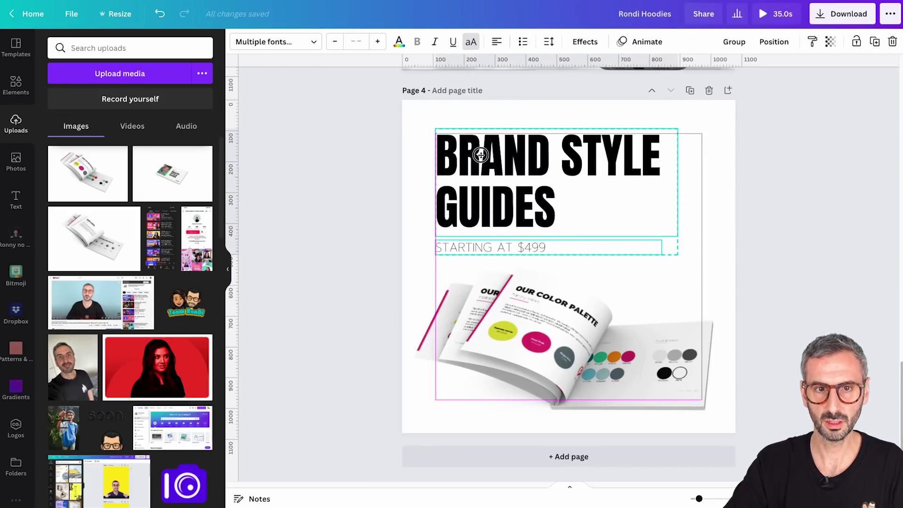
{"action": "left_click", "coordinate": [804, 238]}
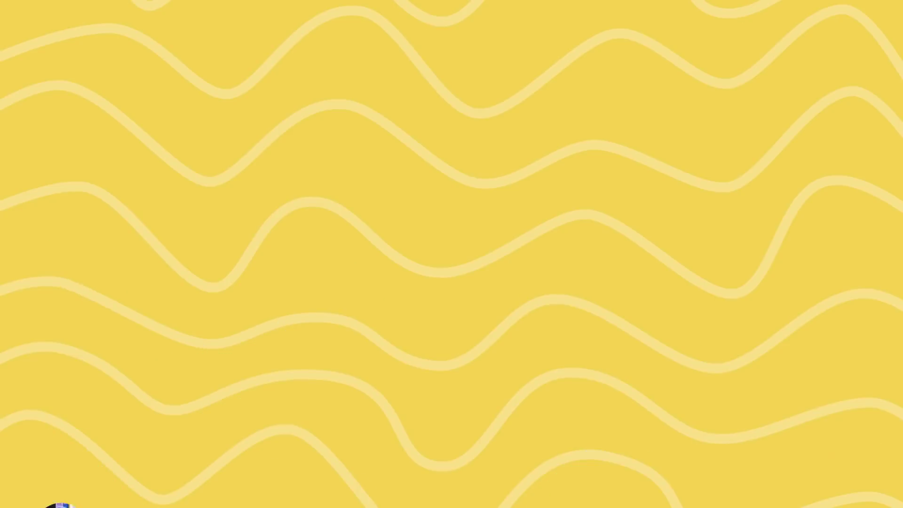